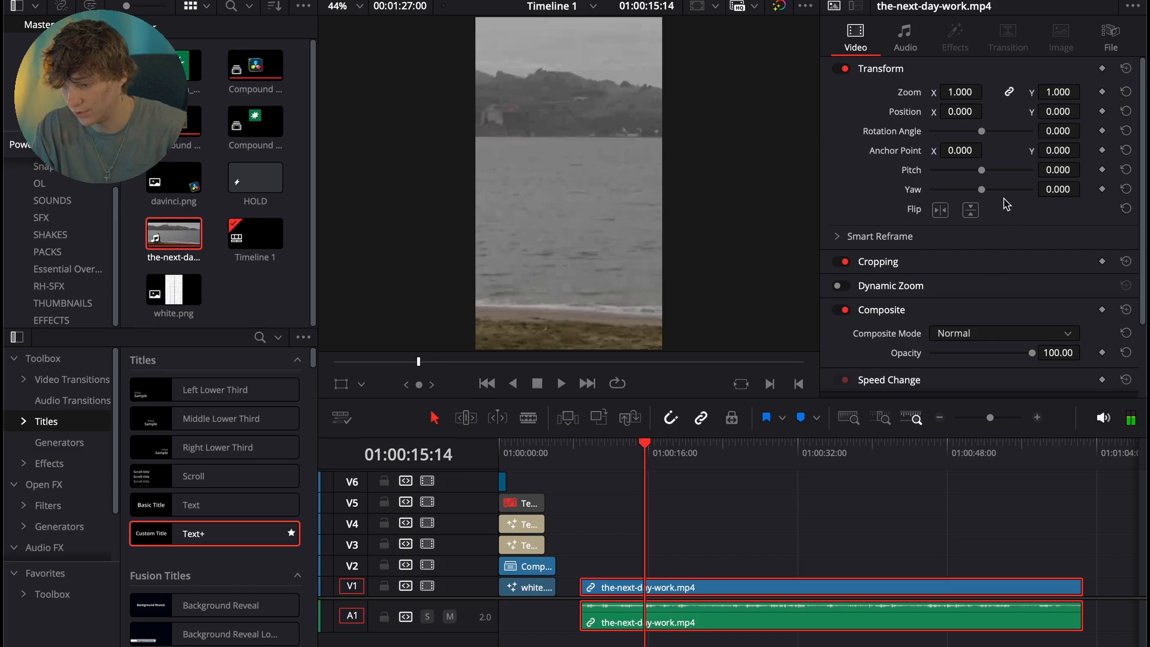
- Scale the the-next-day-work.mp4 clip to a zoom of 0.600 and set its vertical position to -18
{"action": "mouse_move", "coordinate": [976, 92]}
{"action": "left_mouse_down"}
{"action": "mouse_move", "coordinate": [964, 93]}
{"action": "mouse_move", "coordinate": [987, 91]}
{"action": "mouse_move", "coordinate": [971, 96]}
{"action": "left_mouse_up"}
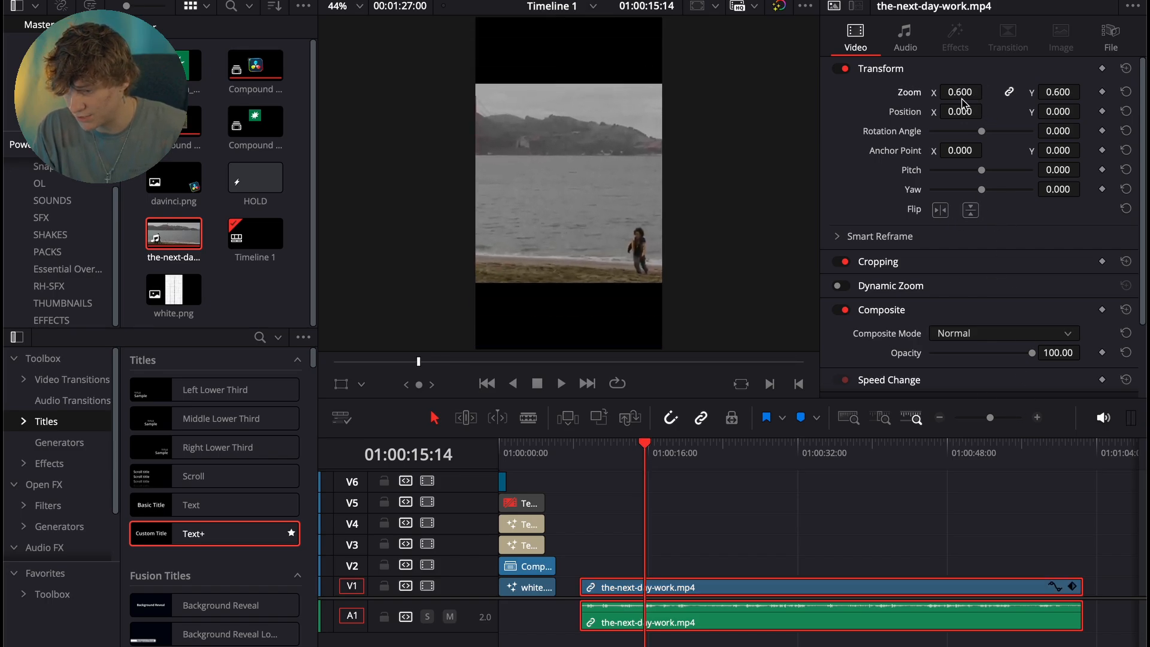
{"action": "left_click_drag", "start_coordinate": [1059, 111], "coordinate": [1085, 109]}
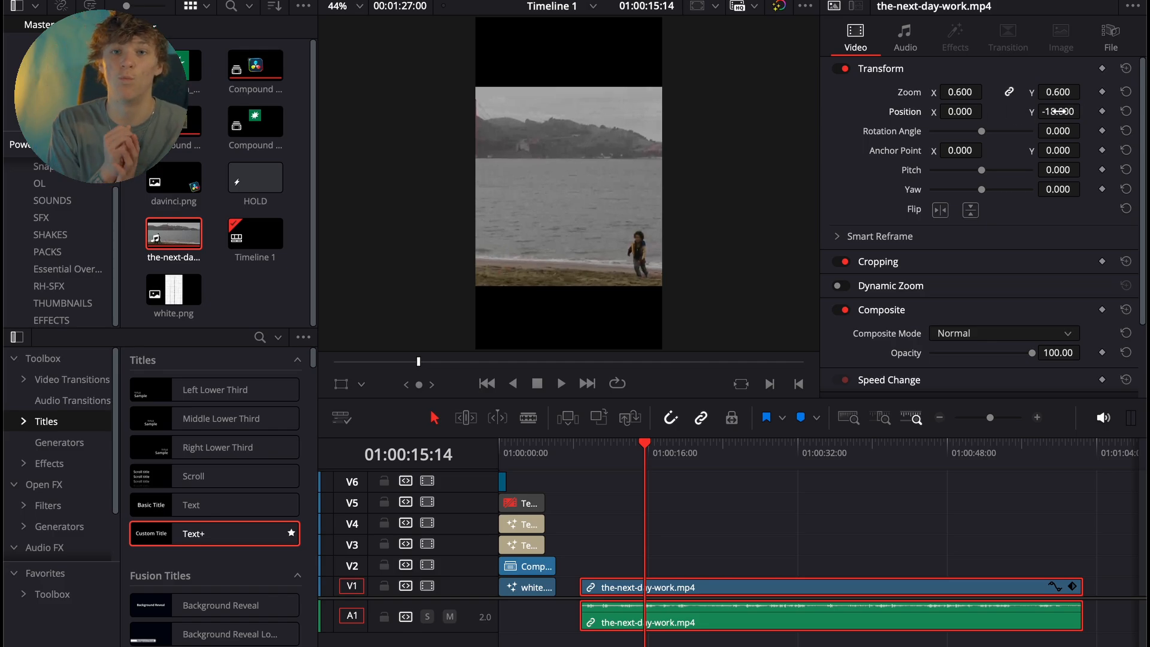
{"action": "key", "text": "XF86MonBrightnessUp"}
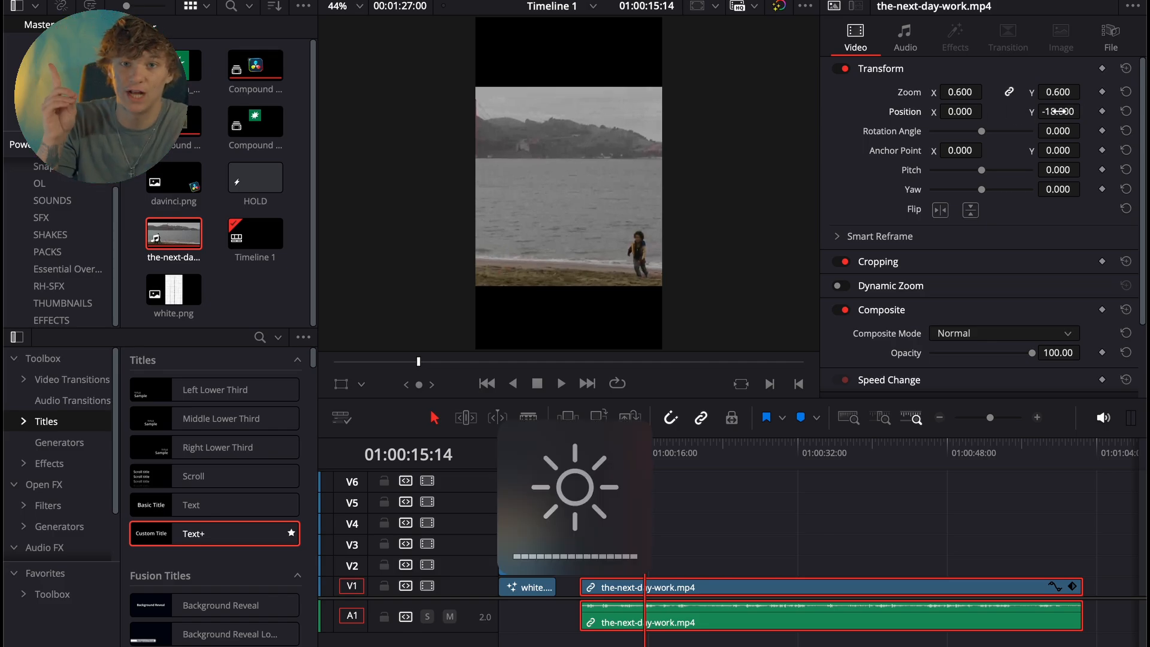
{"action": "key", "text": "XF86MonBrightnessUp"}
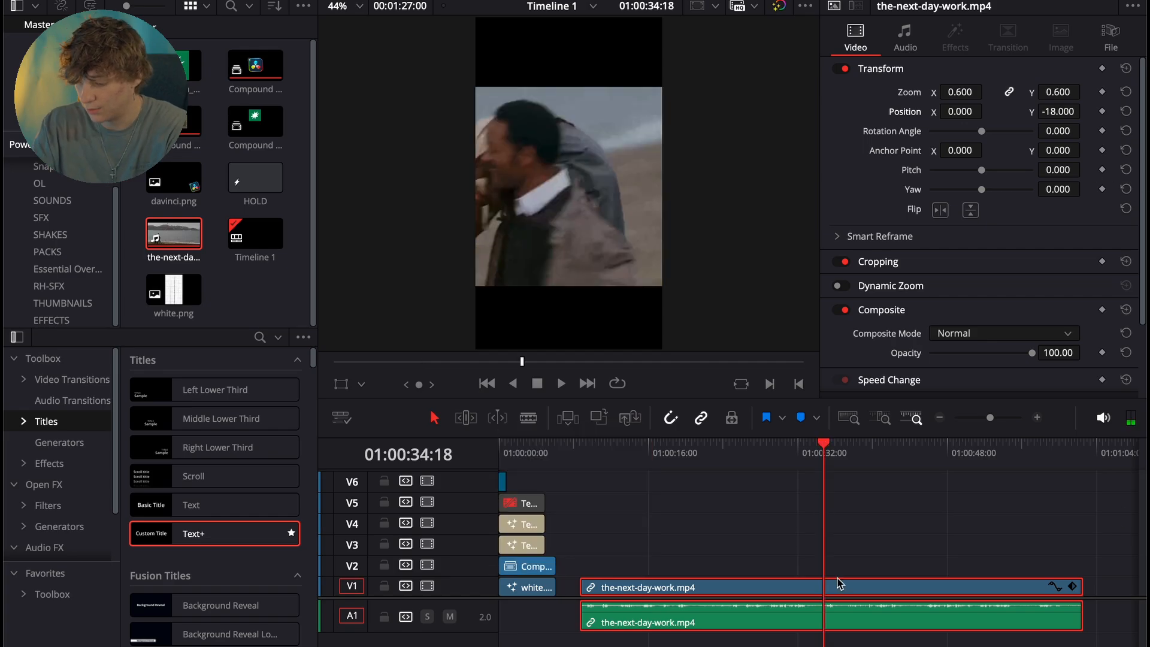
- Cut away the footage before and after a short section starting at 01:00:34:18, and adjust that section's end to about five seconds long
{"action": "key", "text": "super+b"}
{"action": "key", "text": "BackSpace"}
{"action": "left_click", "coordinate": [852, 591]}
{"action": "key", "text": "space"}
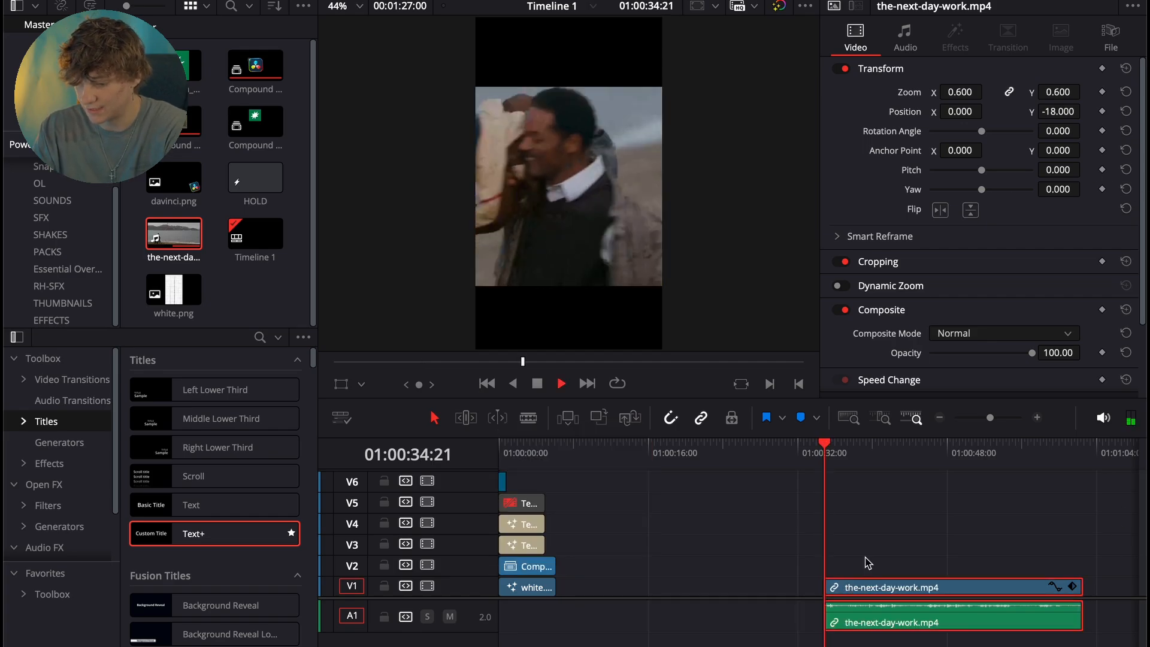
{"action": "left_click", "coordinate": [939, 417]}
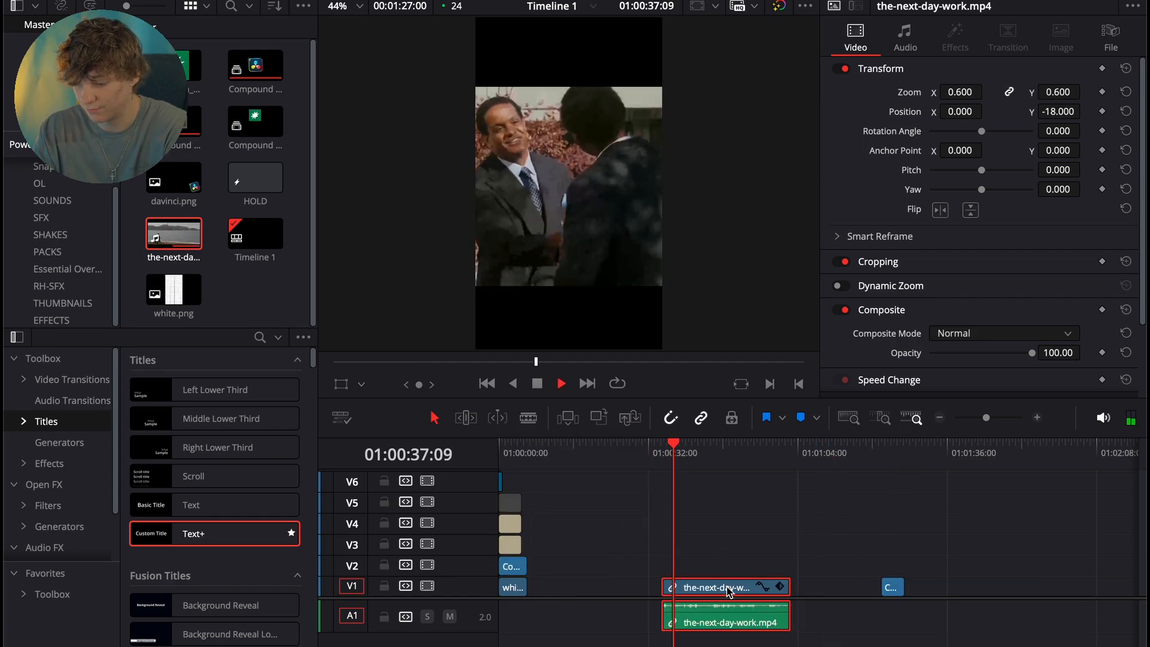
{"action": "key", "text": "space"}
{"action": "key", "text": "super+b"}
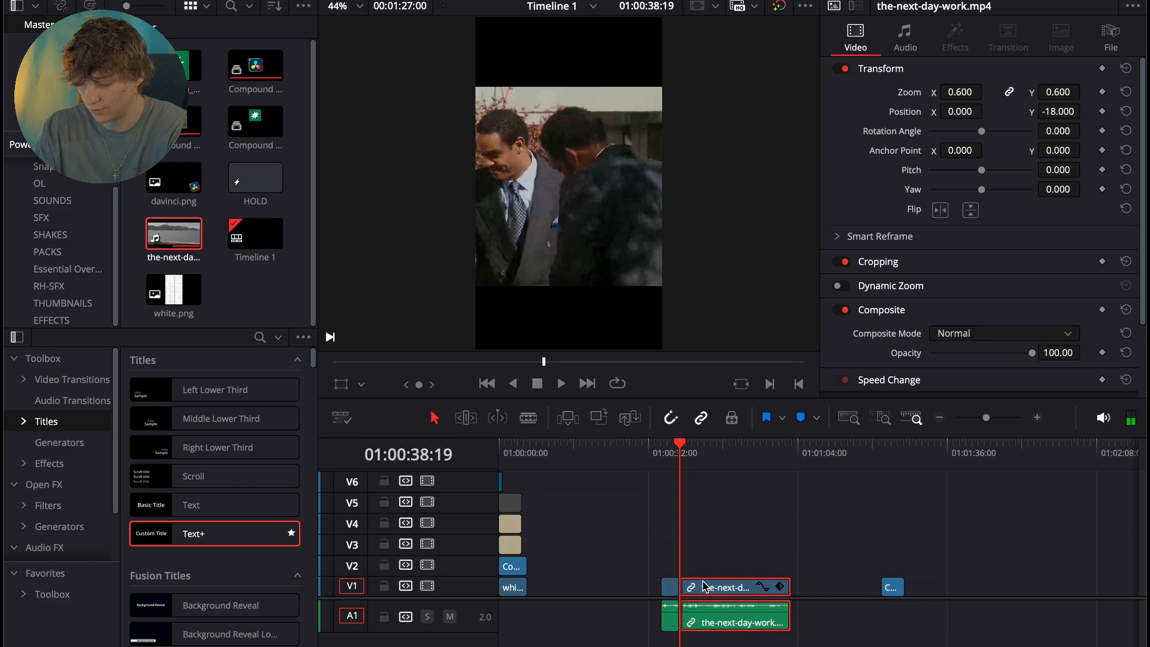
{"action": "key", "text": "BackSpace"}
{"action": "key", "text": "Up"}
{"action": "left_click_drag", "start_coordinate": [853, 578], "coordinate": [863, 577]}
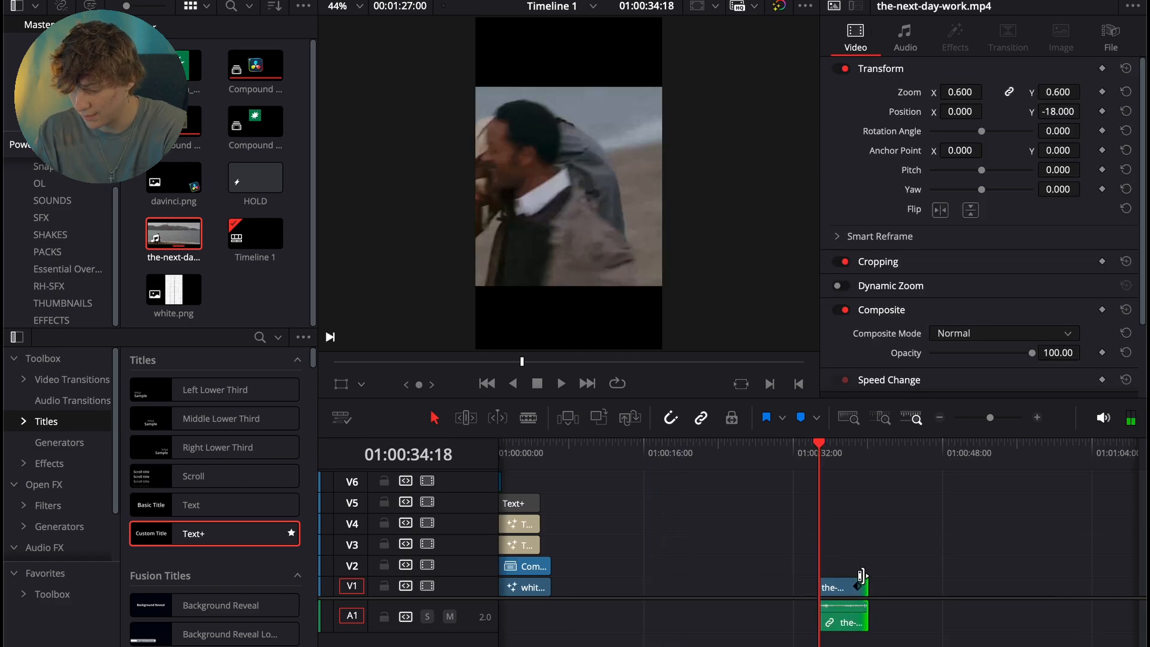
- Unlink the trimmed clip's audio from its video and delete the audio
{"action": "left_click", "coordinate": [849, 587]}
{"action": "right_click", "coordinate": [848, 587]}
{"action": "left_click", "coordinate": [868, 574]}
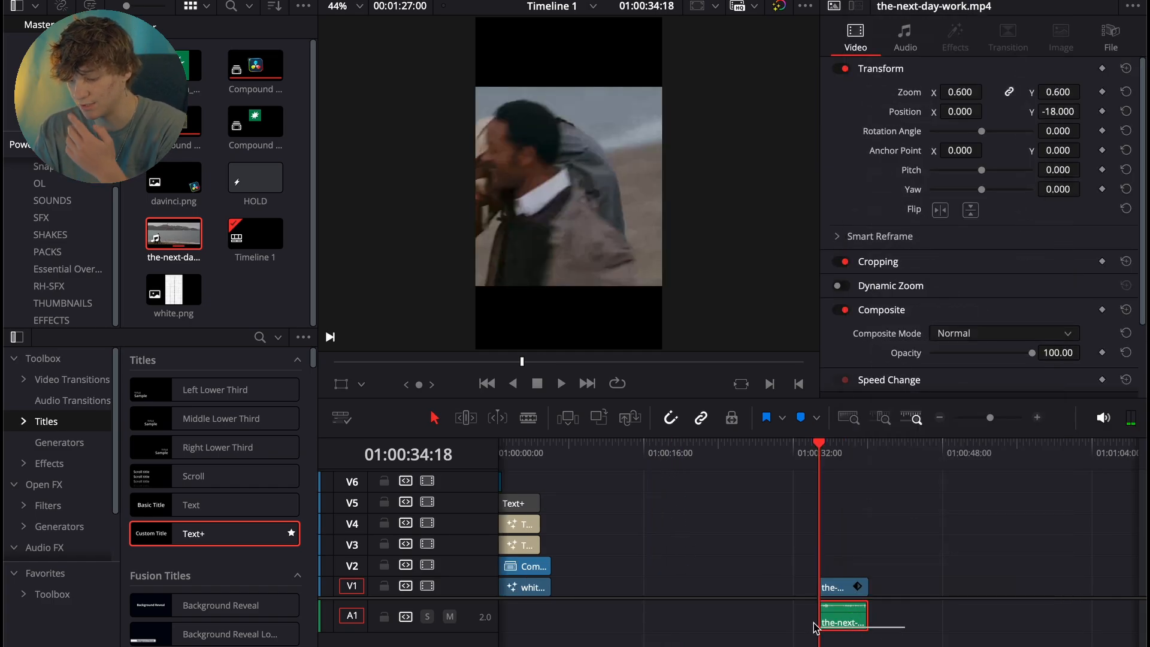
{"action": "left_click", "coordinate": [829, 614]}
{"action": "key", "text": "BackSpace"}
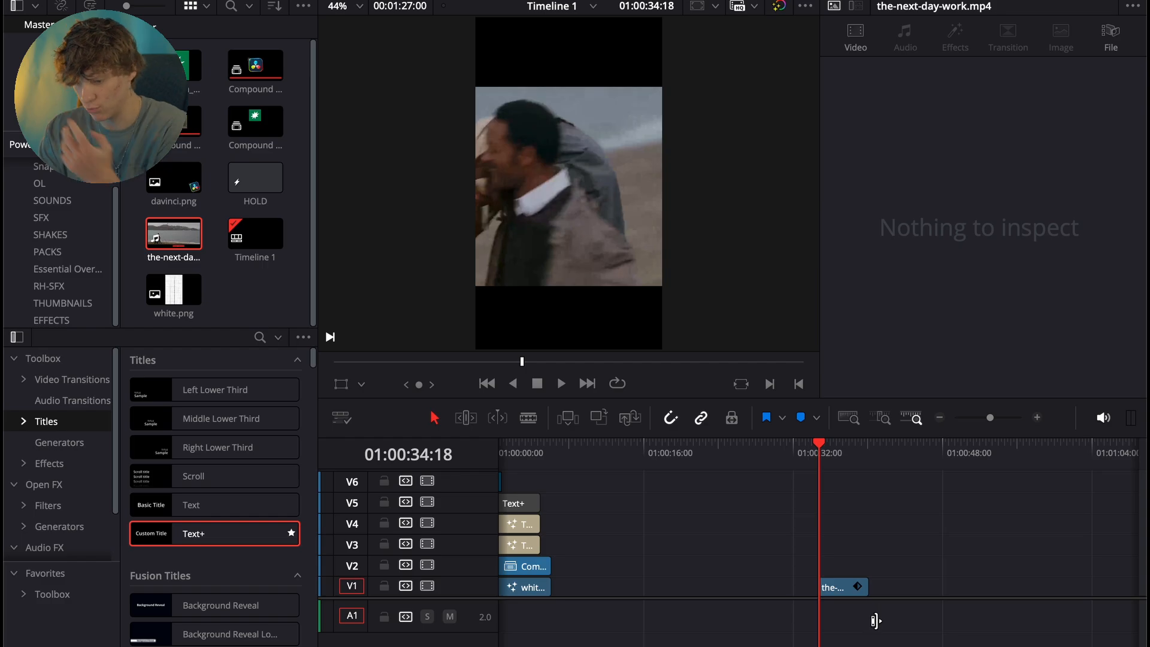
- Move the clip up to track V2 and place white.png beneath it on V1, matched to the clip's length
{"action": "left_click", "coordinate": [841, 588]}
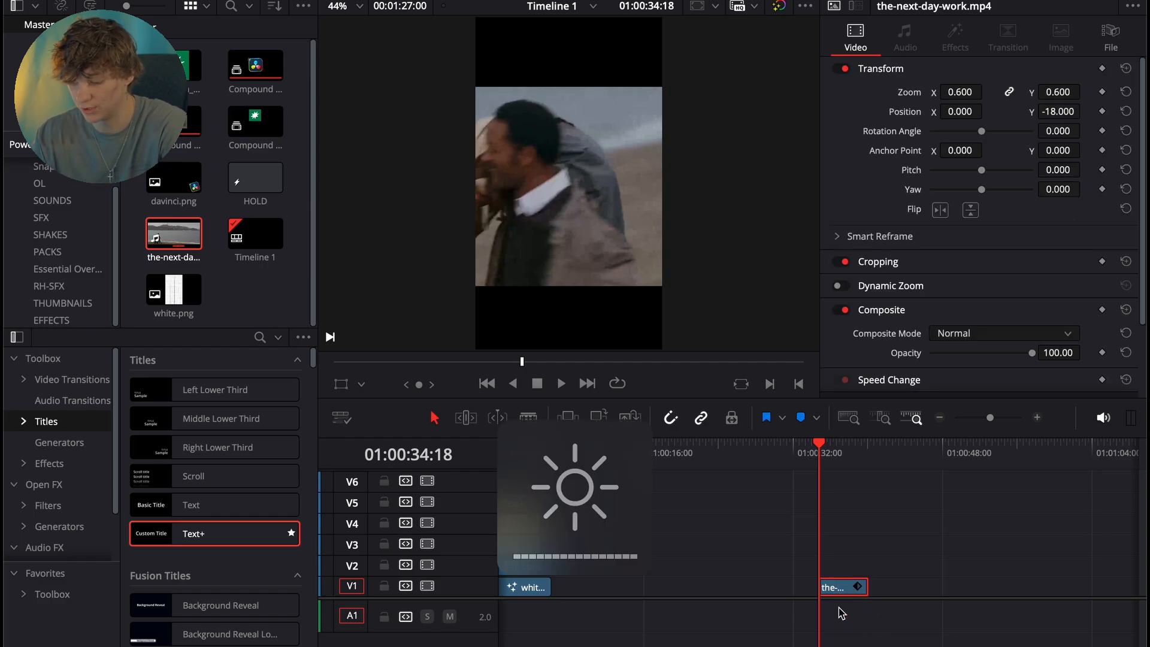
{"action": "mouse_move", "coordinate": [838, 571]}
{"action": "left_mouse_down"}
{"action": "mouse_move", "coordinate": [839, 542]}
{"action": "mouse_move", "coordinate": [834, 551]}
{"action": "left_mouse_up"}
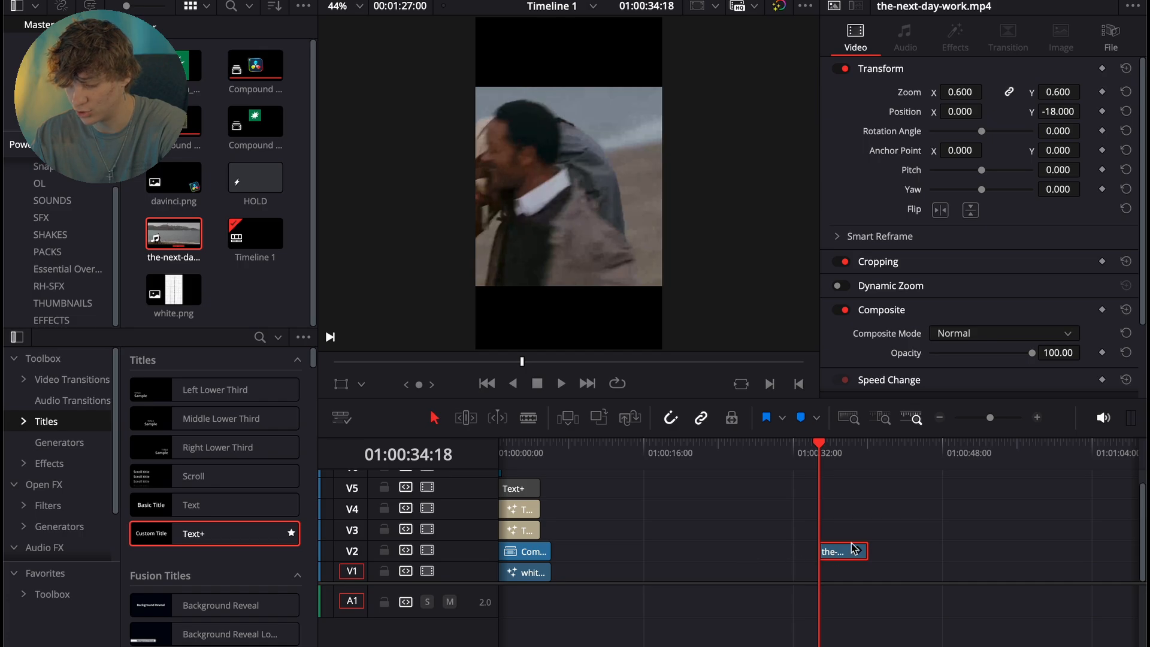
{"action": "left_click", "coordinate": [839, 548]}
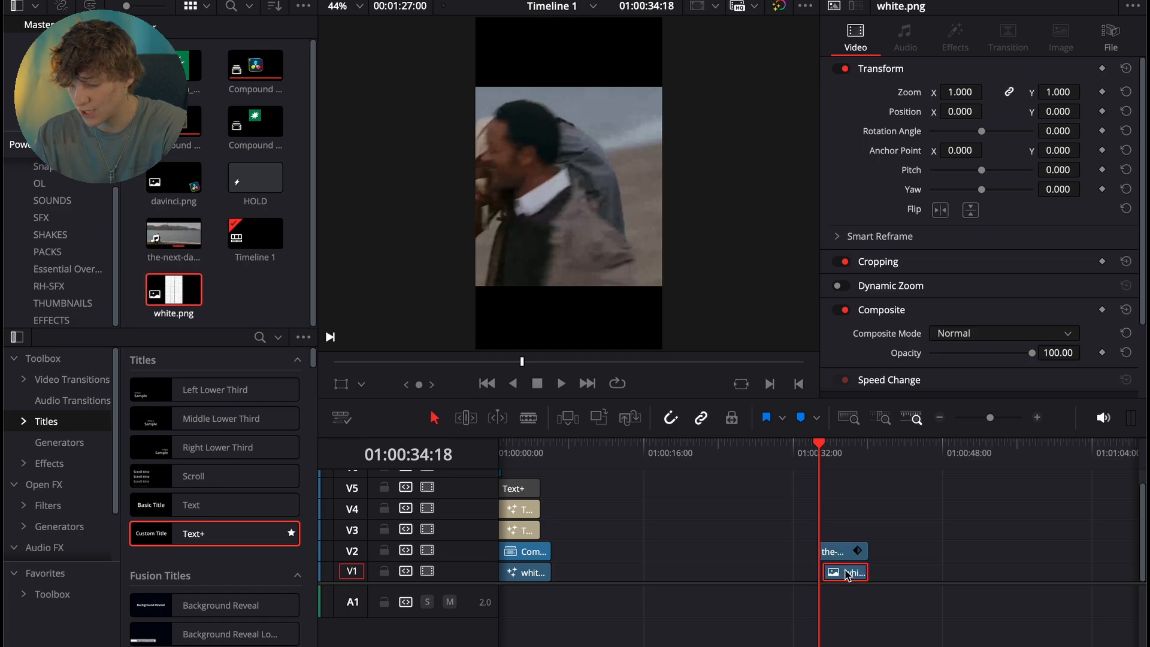
{"action": "left_click_drag", "start_coordinate": [836, 571], "coordinate": [868, 572]}
{"action": "left_click", "coordinate": [839, 486]}
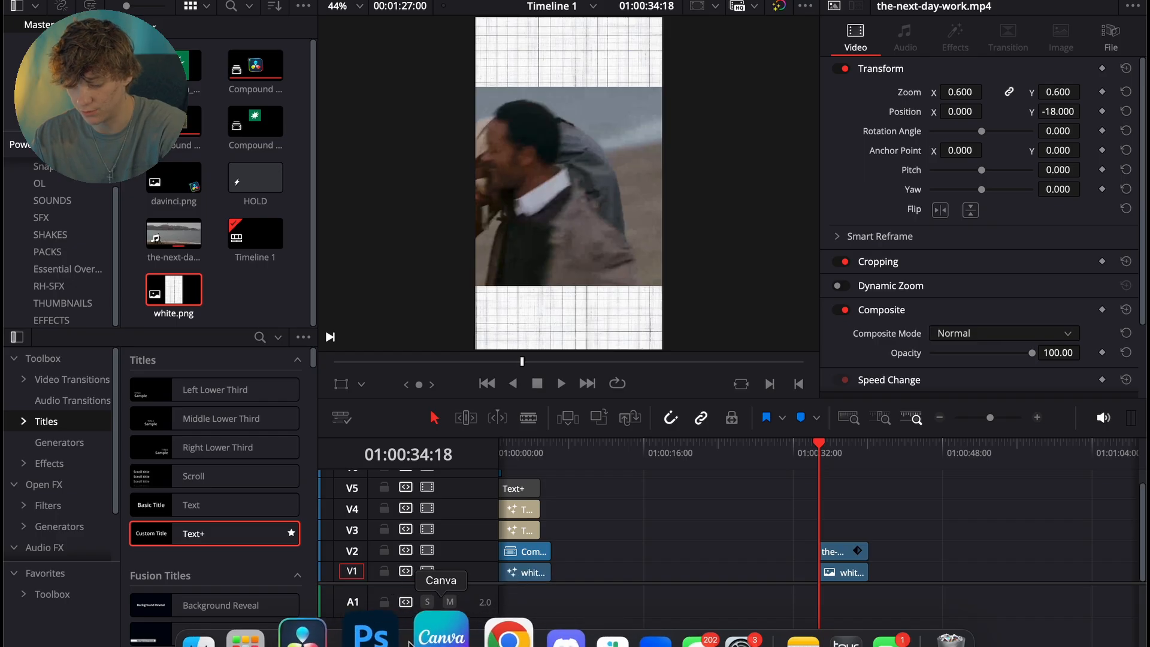
- Switch to Canva and look at the white grid background design
{"action": "left_click", "coordinate": [434, 629]}
{"action": "left_click", "coordinate": [393, 197]}
{"action": "left_click", "coordinate": [189, 80]}
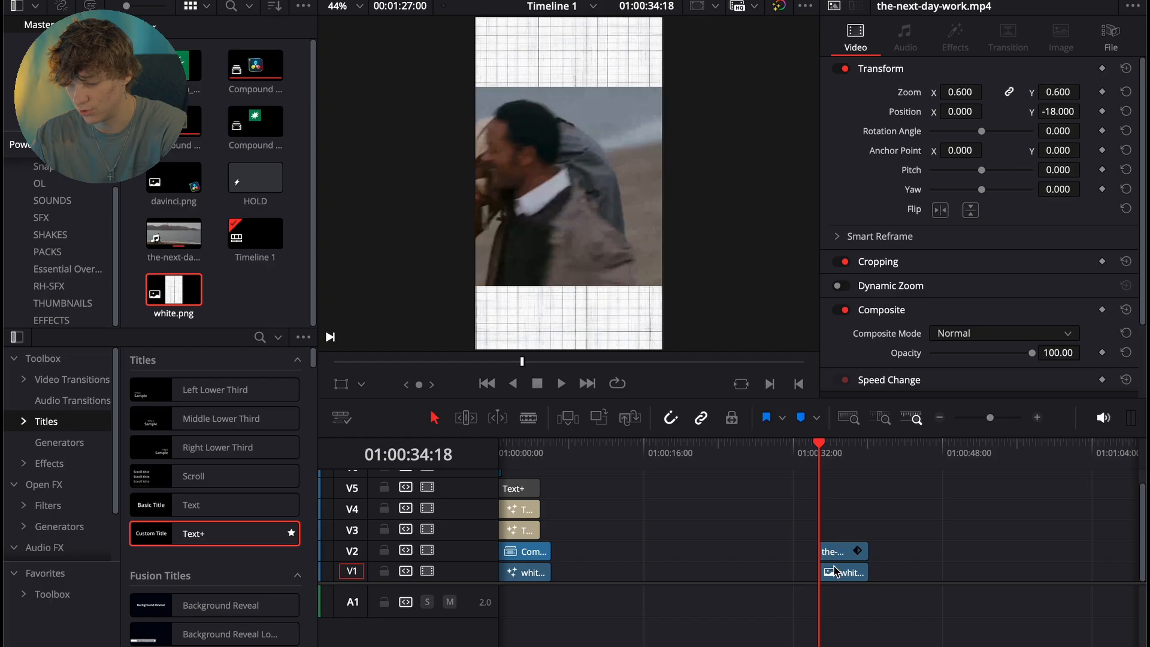
- Return to DaVinci Resolve and turn the movie clip on V2 into a new compound clip with the default name
{"action": "left_click", "coordinate": [841, 571]}
{"action": "left_click", "coordinate": [836, 552]}
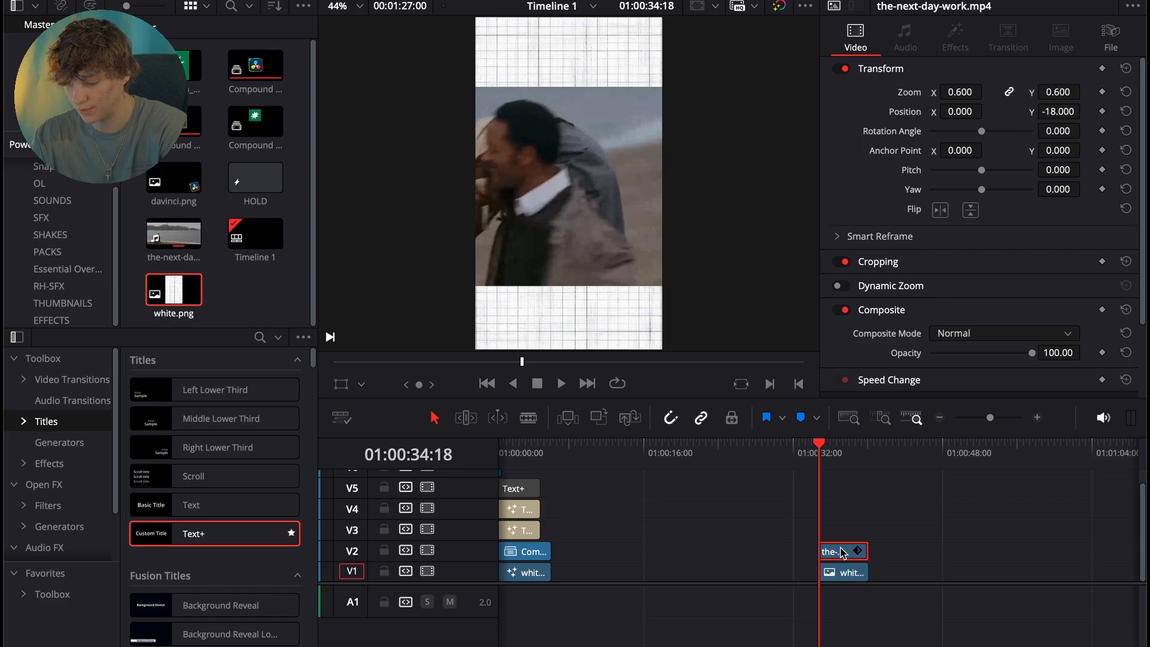
{"action": "right_click", "coordinate": [842, 552]}
{"action": "left_click", "coordinate": [898, 13]}
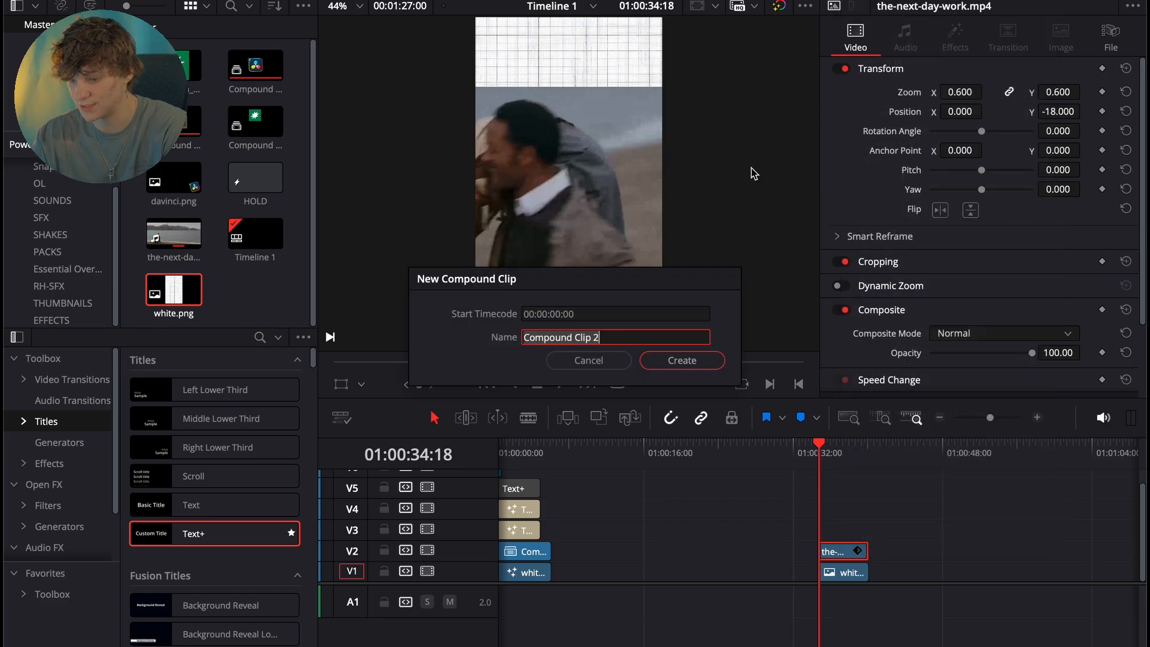
{"action": "left_click", "coordinate": [690, 361]}
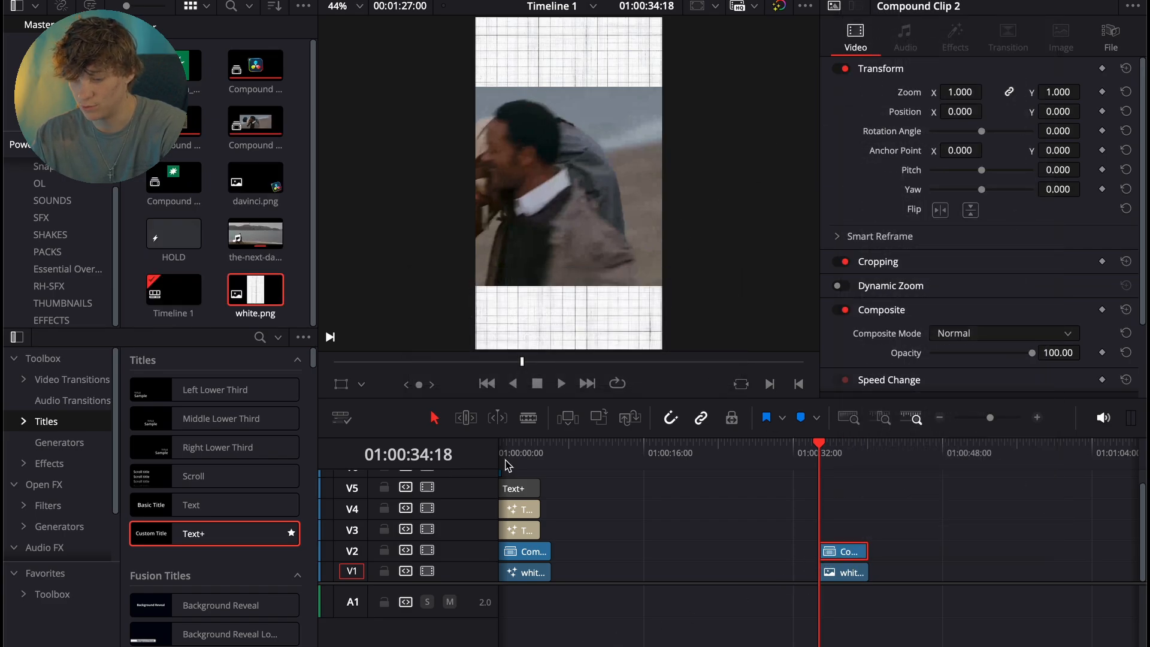
- In Fusion, mask the compound clip with a rectangle about 1.01 wide and 0.58 high with corner radius 0.315, and return to editing
{"action": "key", "text": "shift+5"}
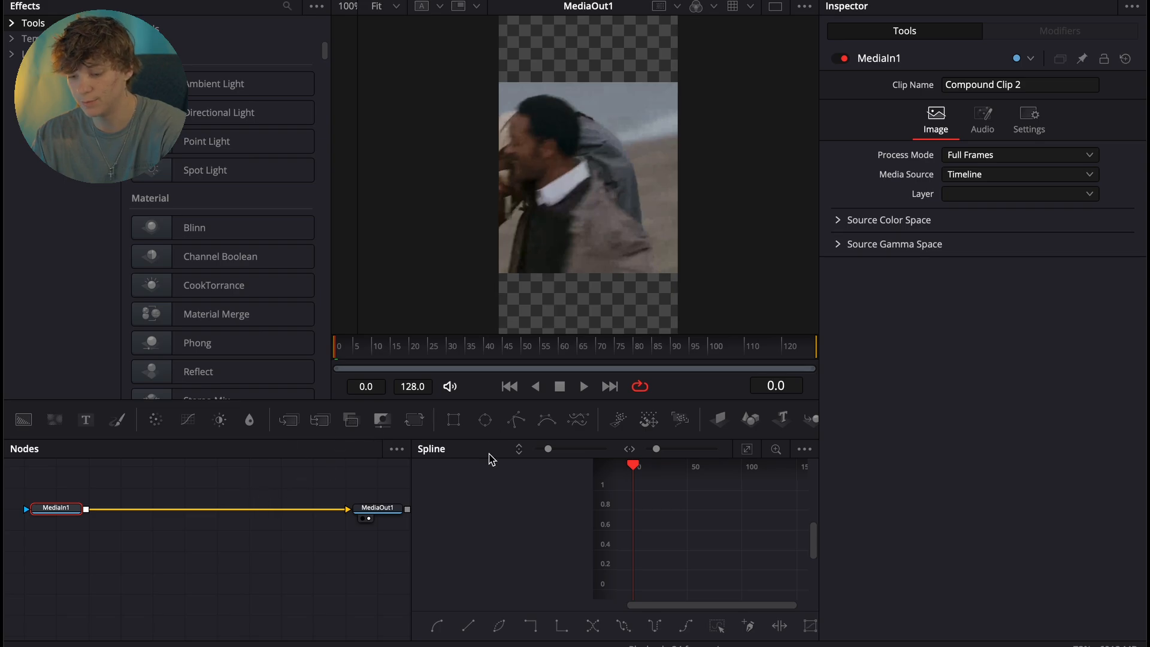
{"action": "left_click", "coordinate": [453, 421]}
{"action": "left_click_drag", "start_coordinate": [543, 97], "coordinate": [499, 88]}
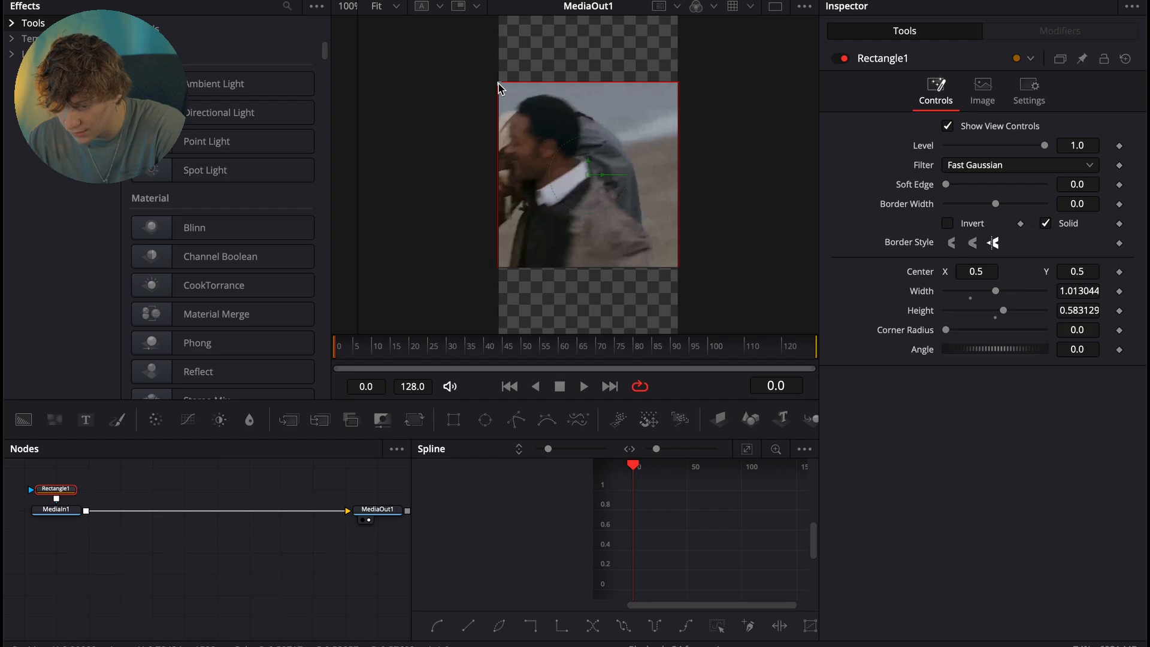
{"action": "left_click_drag", "start_coordinate": [945, 330], "coordinate": [977, 331]}
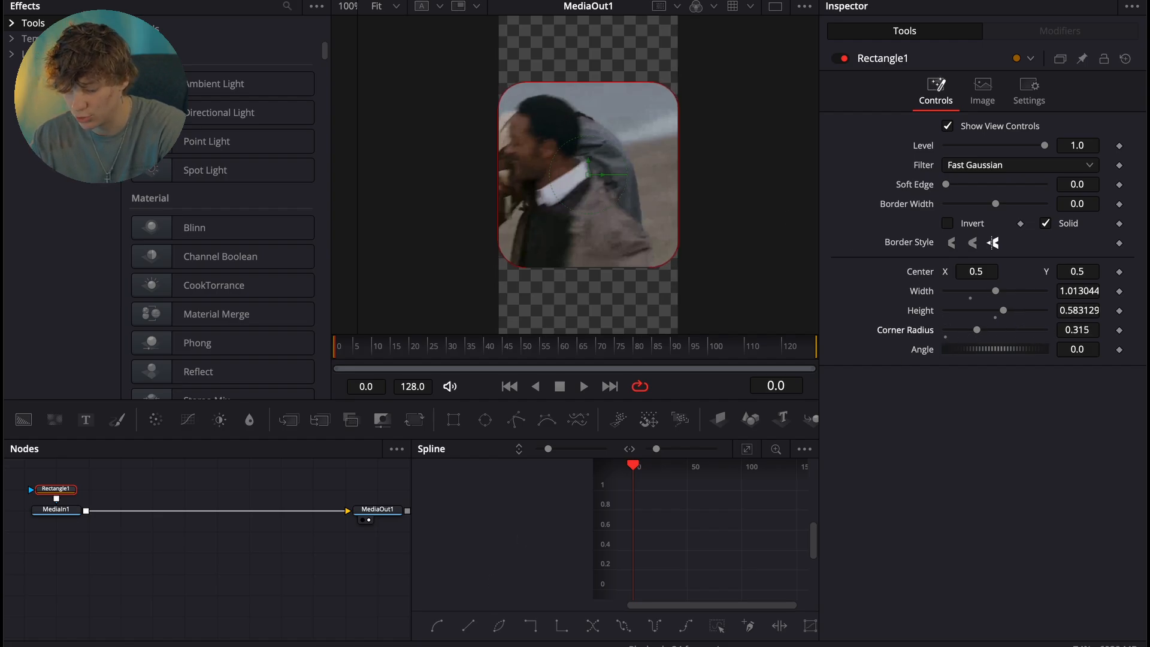
{"action": "key", "text": "shift+4"}
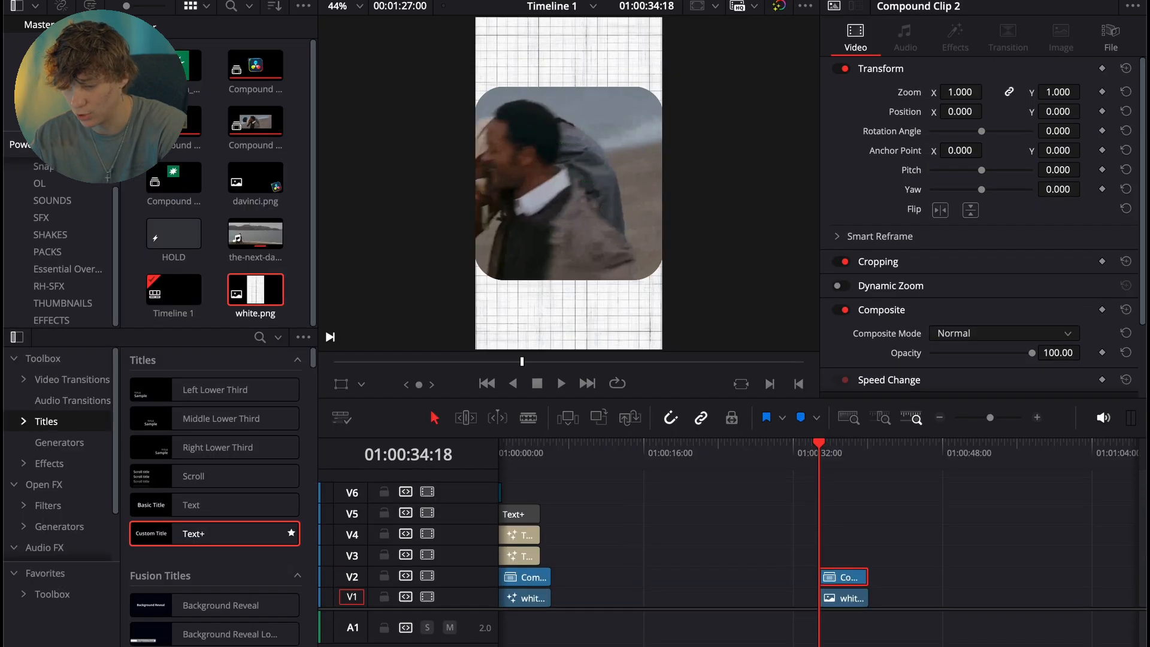
- Disable the compound clip on V2 so the background can be worked on alone
{"action": "left_click", "coordinate": [846, 596]}
{"action": "left_click", "coordinate": [842, 581]}
{"action": "key", "text": "d"}
- Open the white.png clip in Fusion, add a Transform node after MediaIn1 and set its Edges to Mirror
{"action": "left_click", "coordinate": [838, 593]}
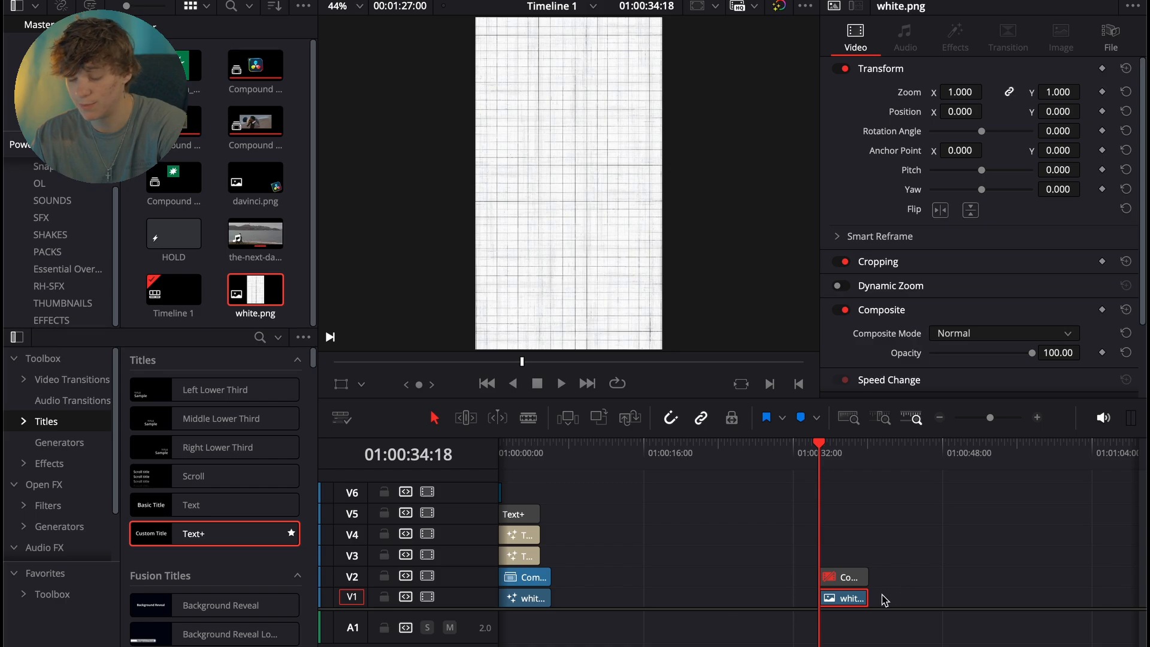
{"action": "key", "text": "shift+5"}
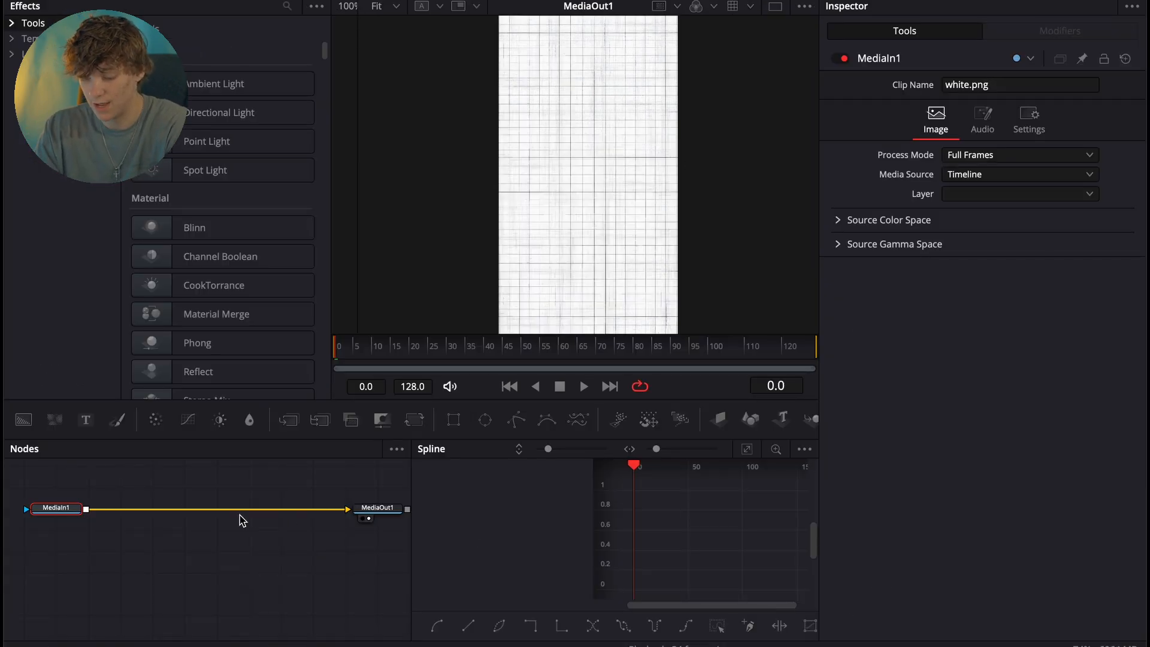
{"action": "key", "text": "shift+space"}
{"action": "type", "text": "transform"}
{"action": "key", "text": "Return"}
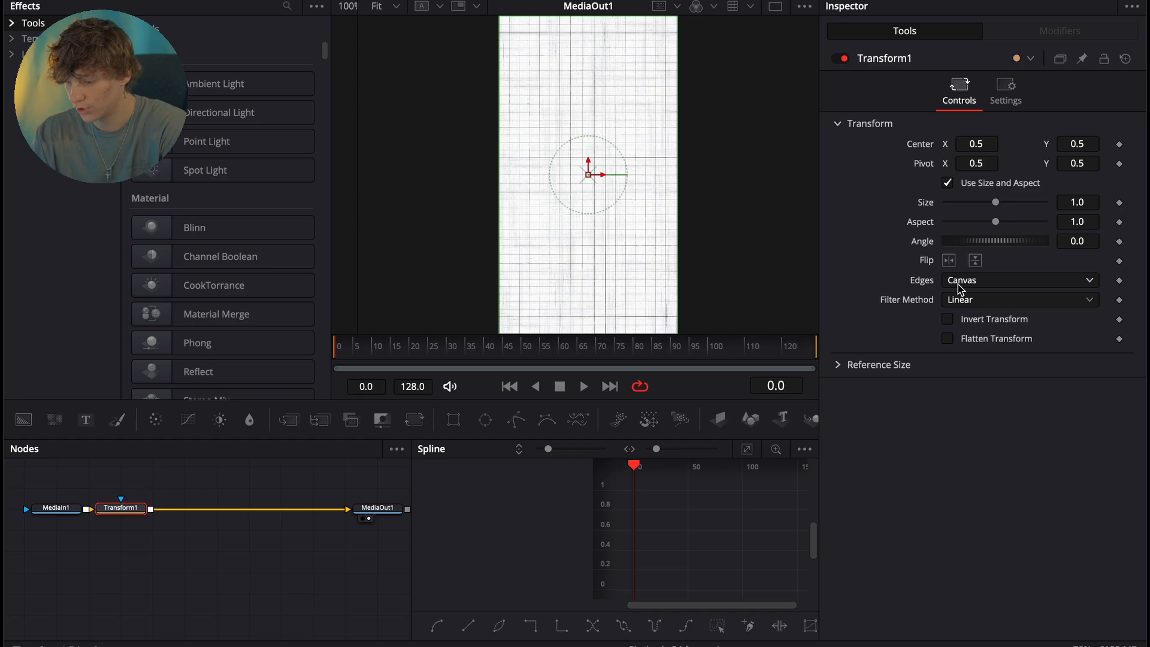
{"action": "left_click", "coordinate": [960, 285]}
{"action": "left_click", "coordinate": [965, 353]}
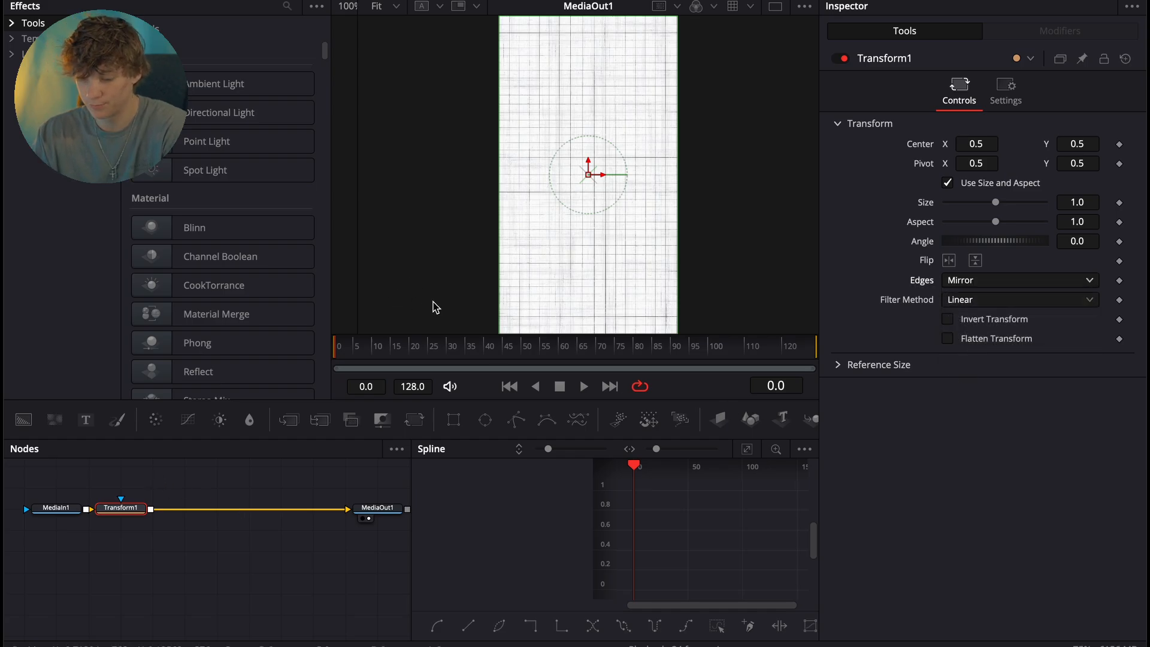
- Keyframe the Transform's Center X from 0.5 at frame 0 to 8.504 at frame 128
{"action": "left_click", "coordinate": [1119, 144]}
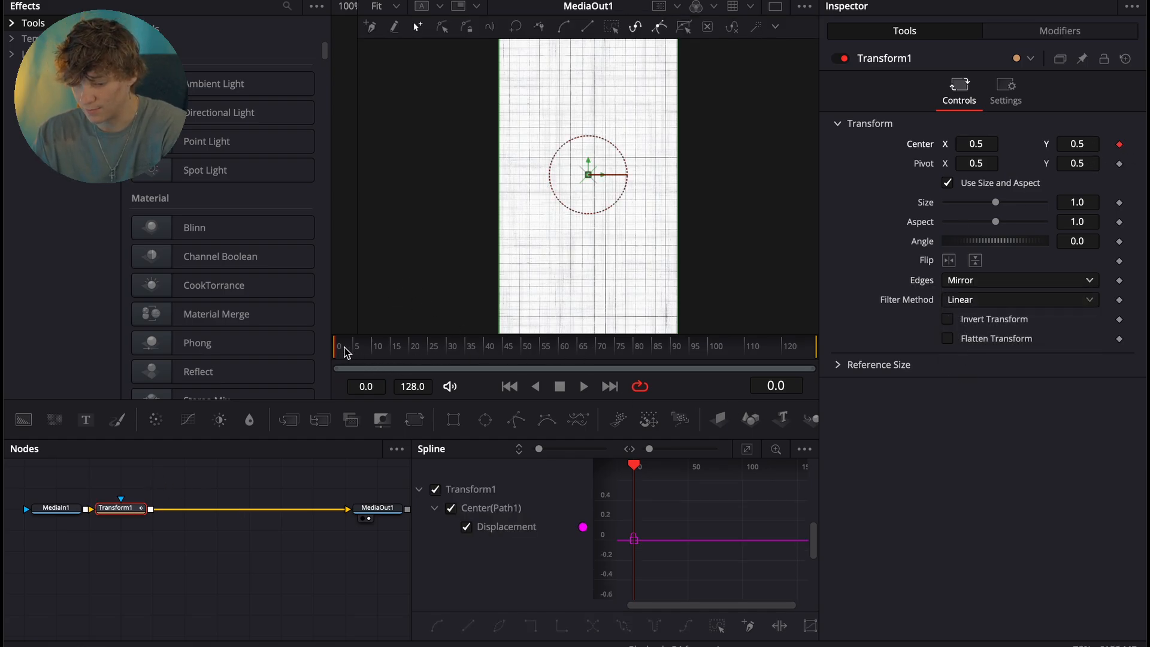
{"action": "left_click_drag", "start_coordinate": [344, 352], "coordinate": [880, 357]}
{"action": "left_click_drag", "start_coordinate": [967, 145], "coordinate": [1149, 145]}
- Fit the Center curve in the spline graph and apply an ease-out preset to both keyframes
{"action": "left_click", "coordinate": [746, 450]}
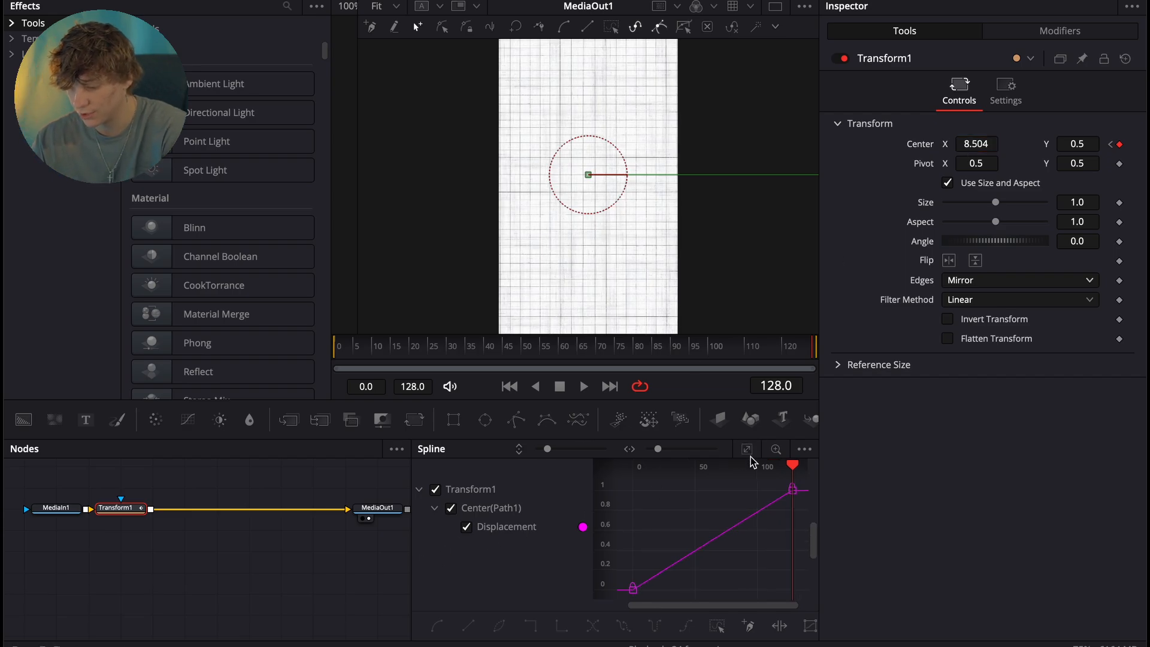
{"action": "key", "text": "ctrl+a"}
{"action": "right_click", "coordinate": [750, 572]}
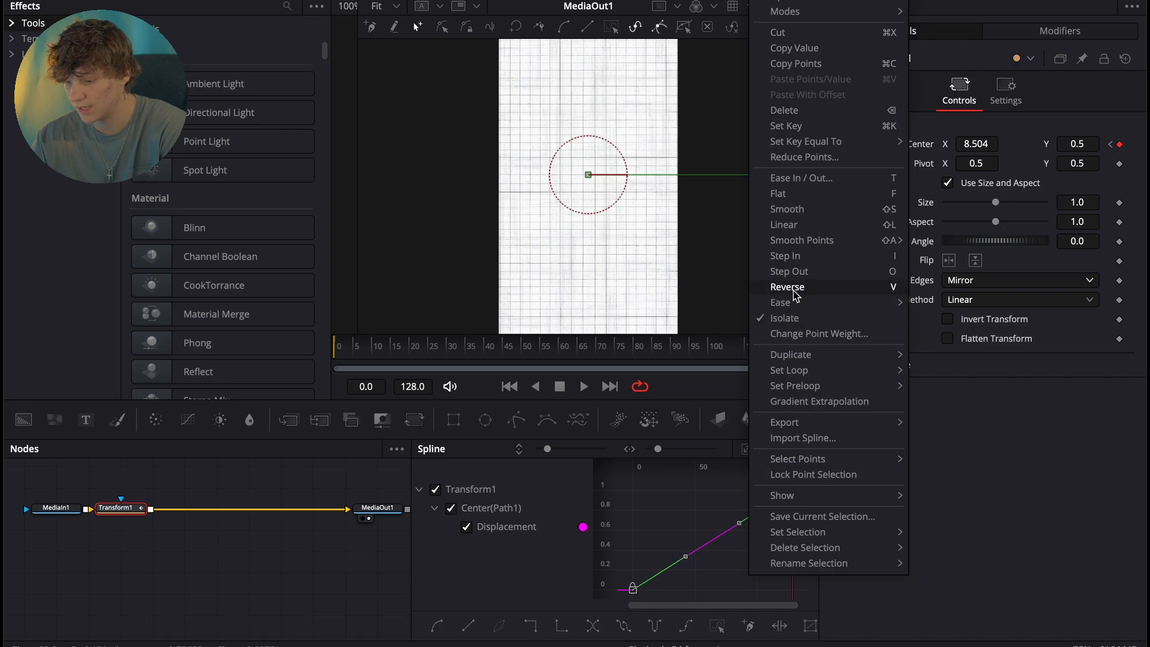
{"action": "mouse_move", "coordinate": [790, 302]}
{"action": "left_click", "coordinate": [950, 352]}
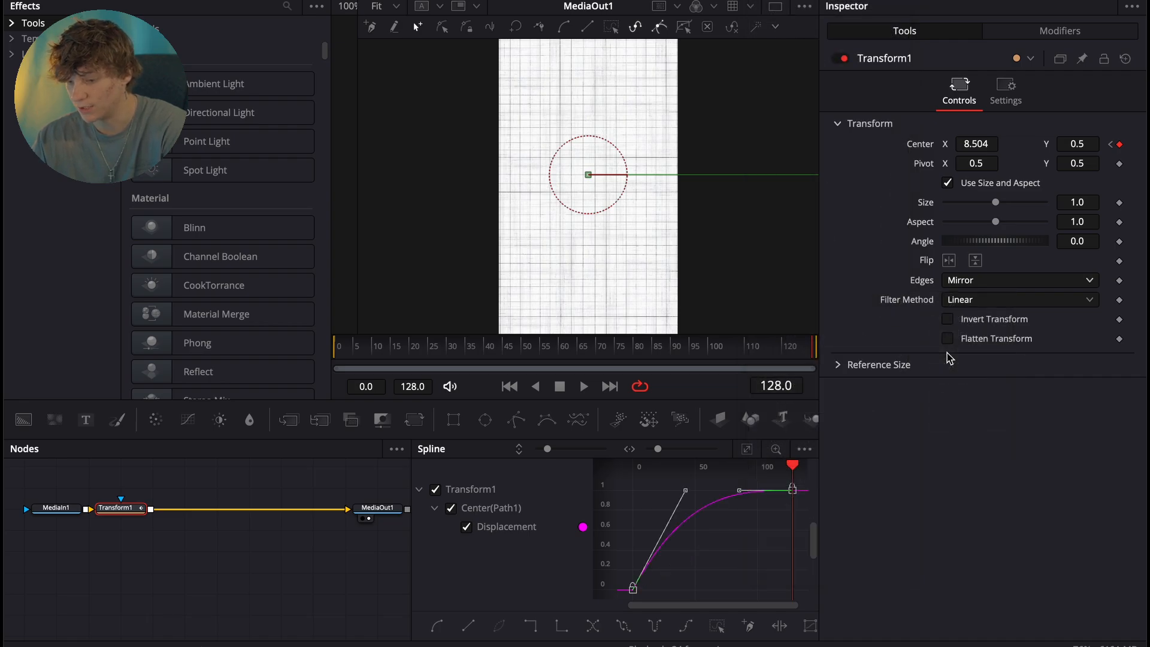
- Enable motion blur on the Transform node with quality 10 and a shutter angle of 360
{"action": "left_click", "coordinate": [1005, 90]}
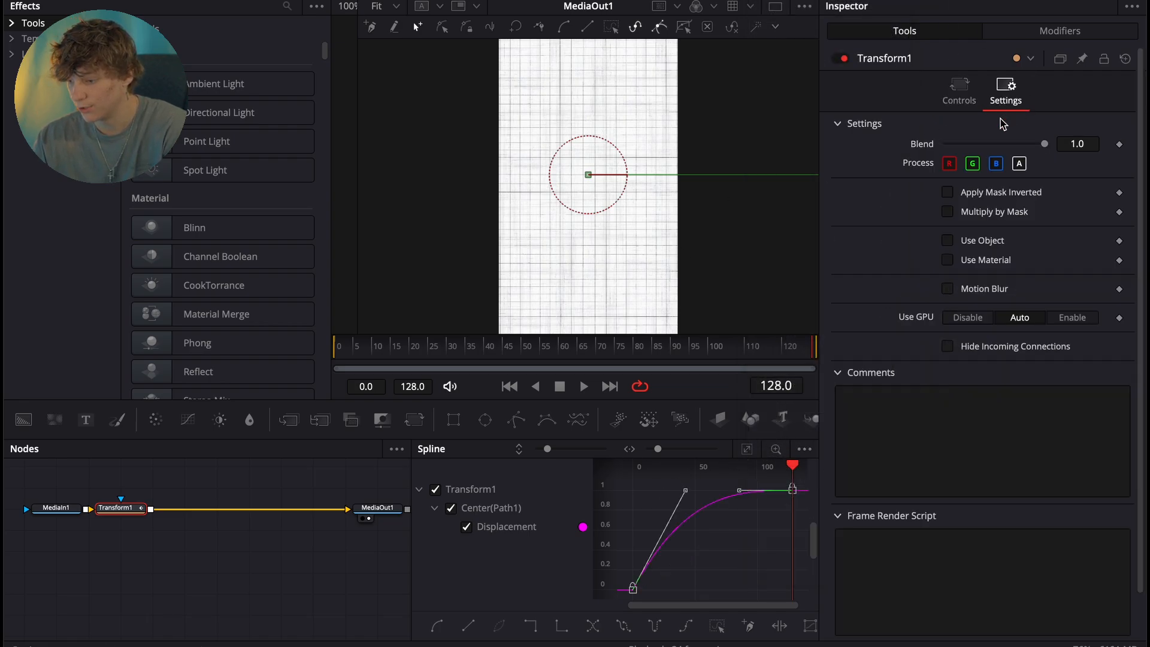
{"action": "left_click", "coordinate": [946, 288]}
{"action": "left_click_drag", "start_coordinate": [997, 310], "coordinate": [1108, 329]}
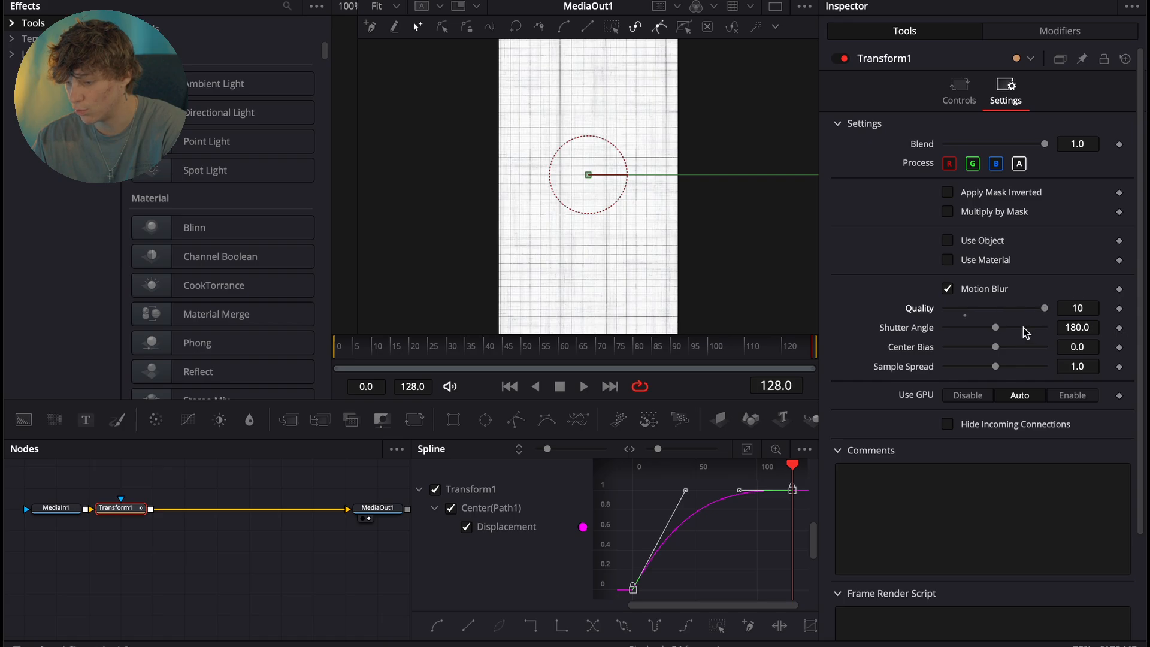
{"action": "left_click_drag", "start_coordinate": [996, 326], "coordinate": [1063, 327]}
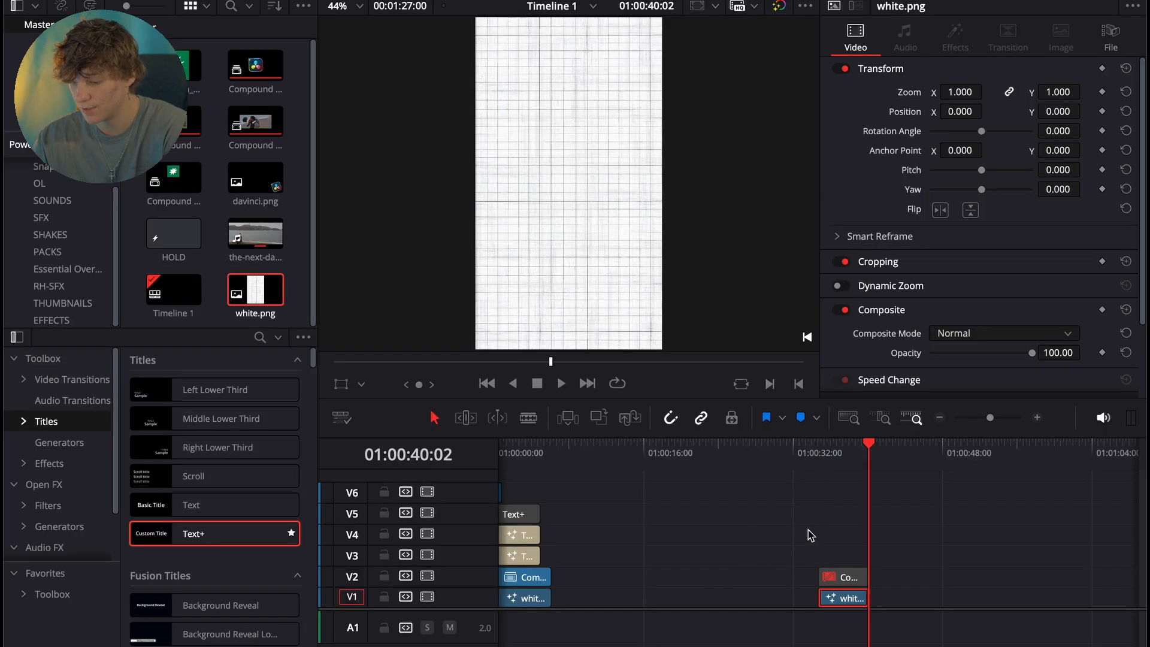
- Play back the animated grid background in the timeline to check its motion
{"action": "left_click", "coordinate": [814, 461]}
{"action": "key", "text": "space"}
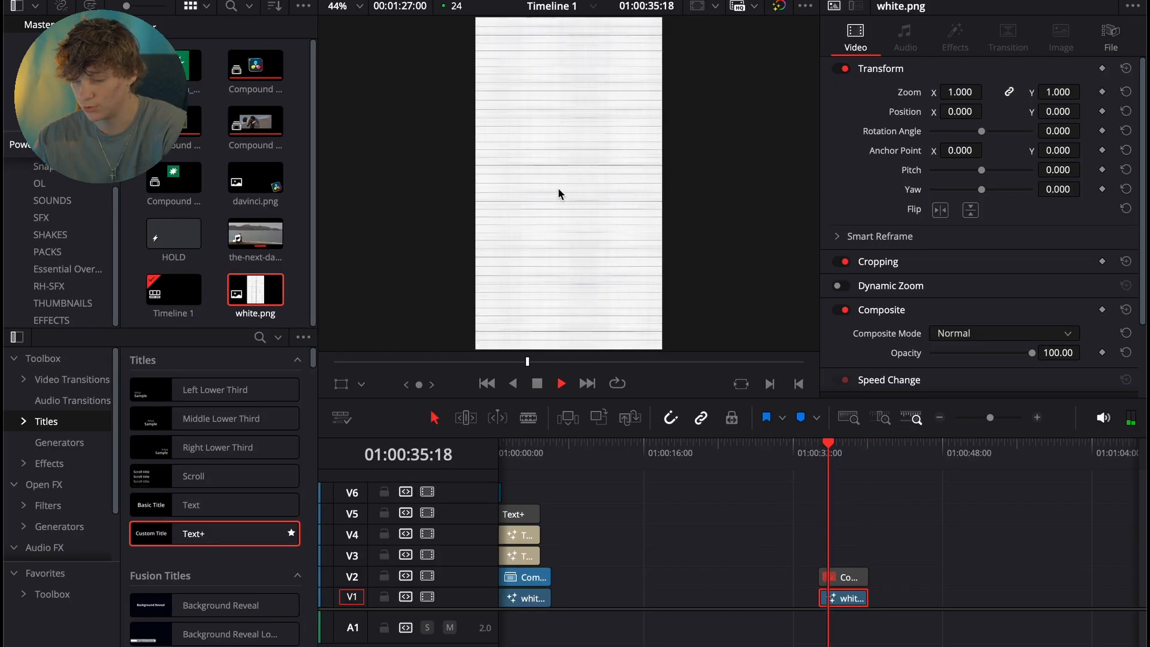
{"action": "key", "text": "space"}
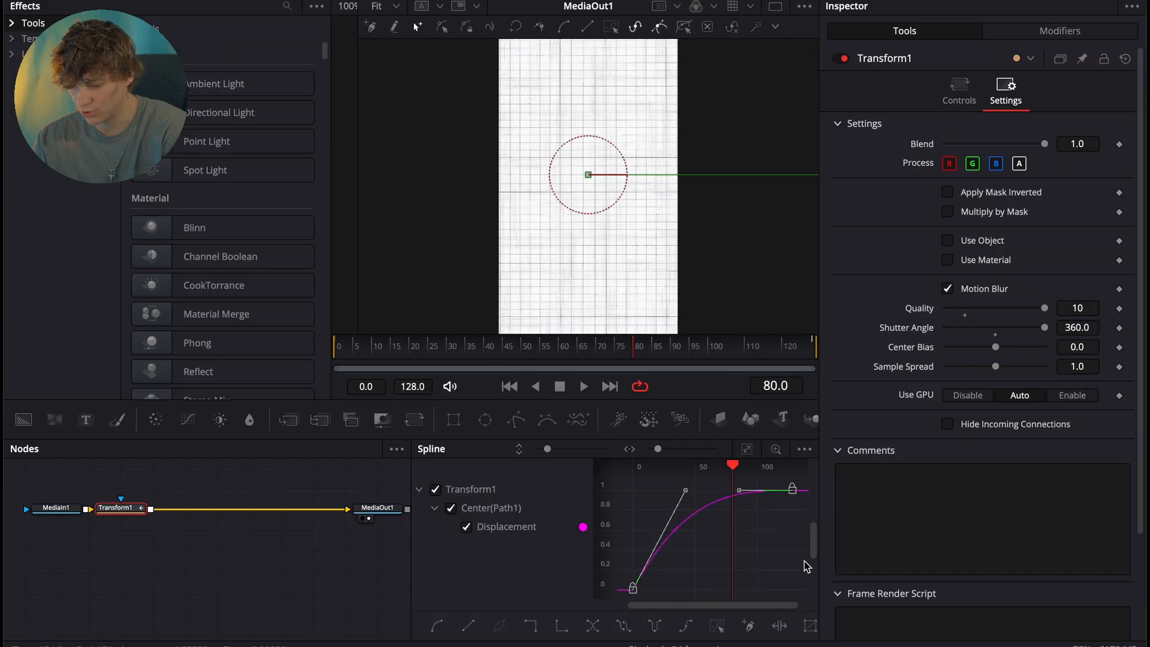
- Reset the Center curve to linear, smooth both keyframes and lengthen the first keyframe's handle for a gradual start
{"action": "left_click", "coordinate": [468, 625]}
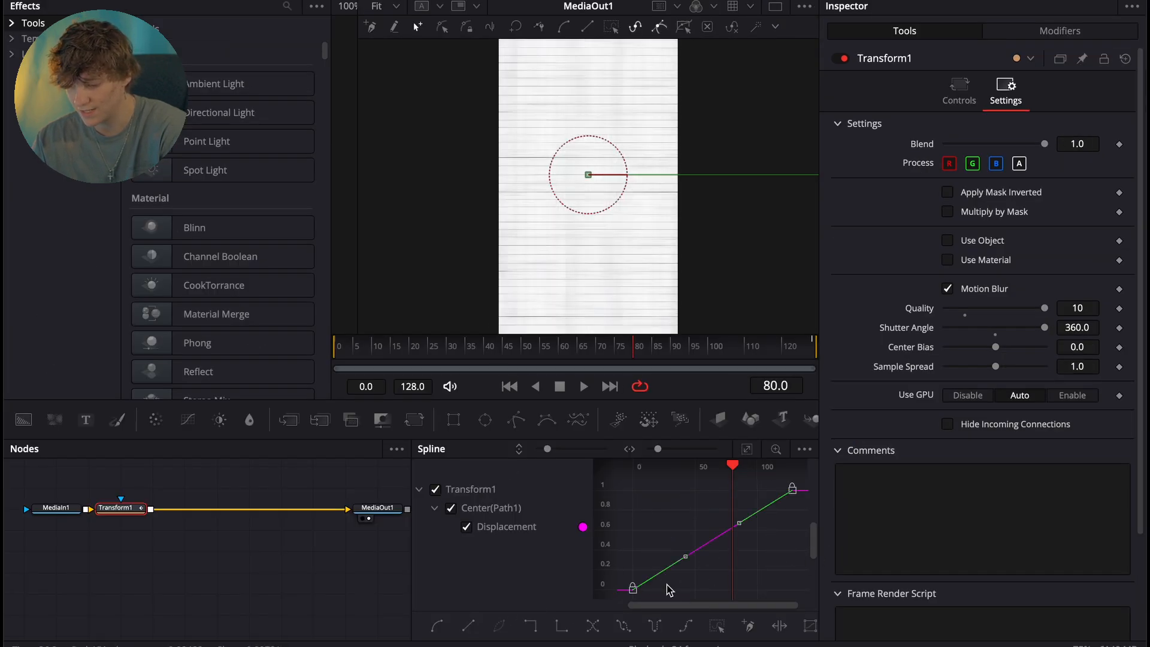
{"action": "key", "text": "shift+s"}
{"action": "left_click_drag", "start_coordinate": [682, 594], "coordinate": [752, 593]}
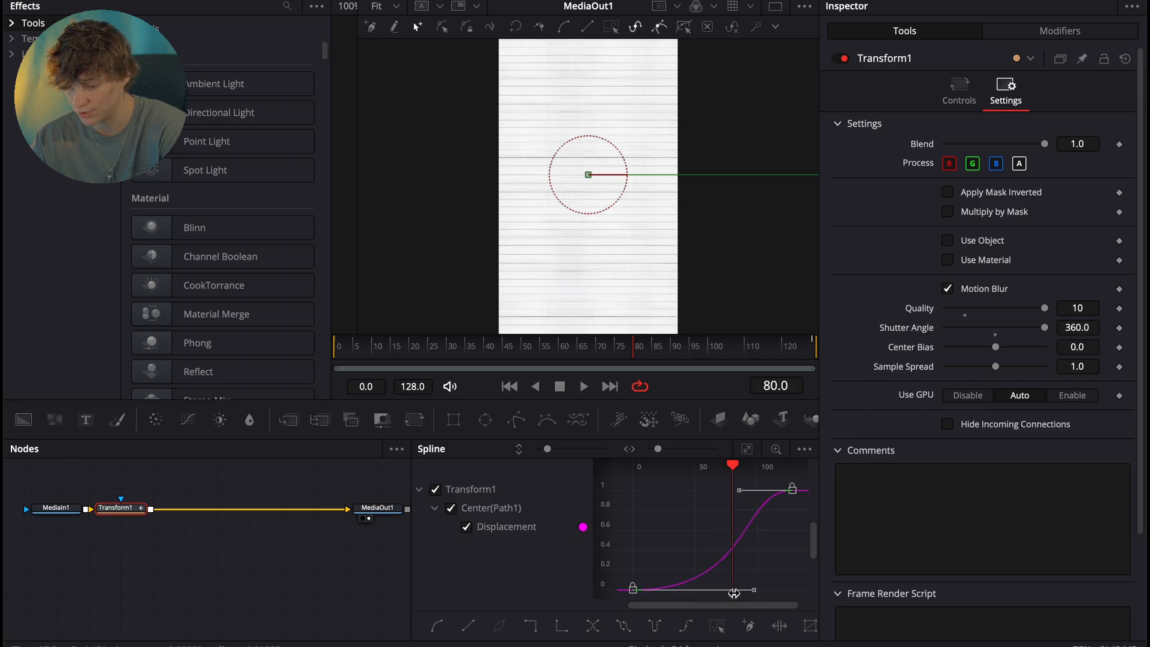
- Return to the timeline and play the background from the clip's start to review the reshaped easing
{"action": "key", "text": "shift+4"}
{"action": "left_click_drag", "start_coordinate": [830, 448], "coordinate": [819, 451]}
{"action": "key", "text": "space"}
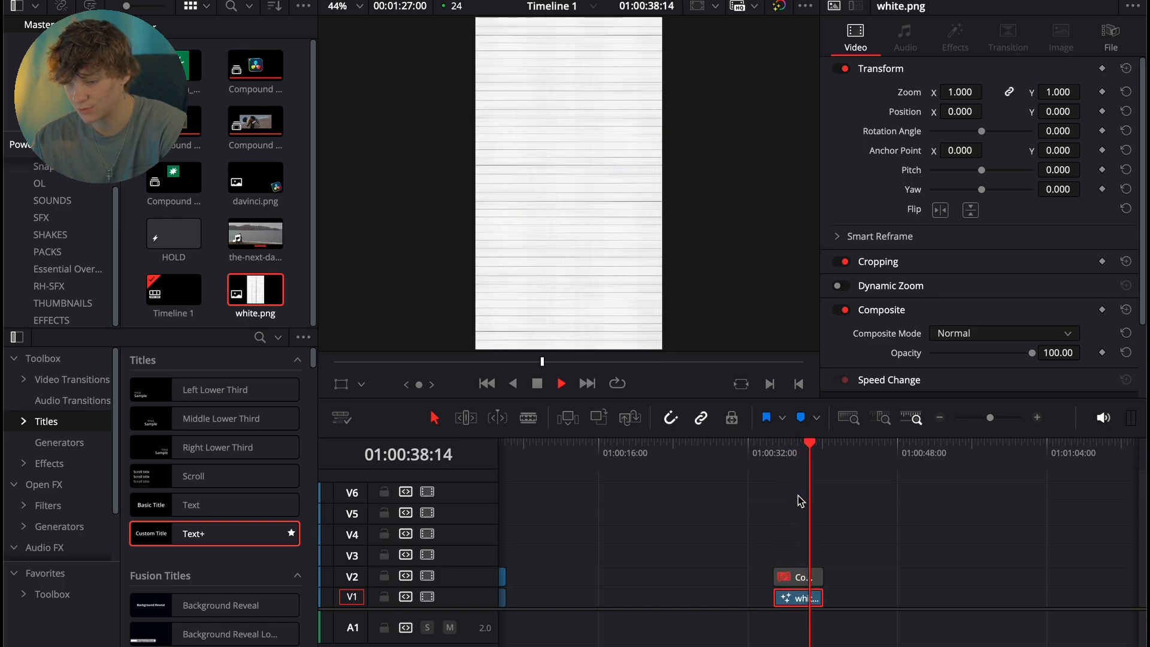
- Re-enable the compound movie clip on V2 and park the playhead at its start
{"action": "left_click", "coordinate": [804, 577]}
{"action": "left_click", "coordinate": [777, 470]}
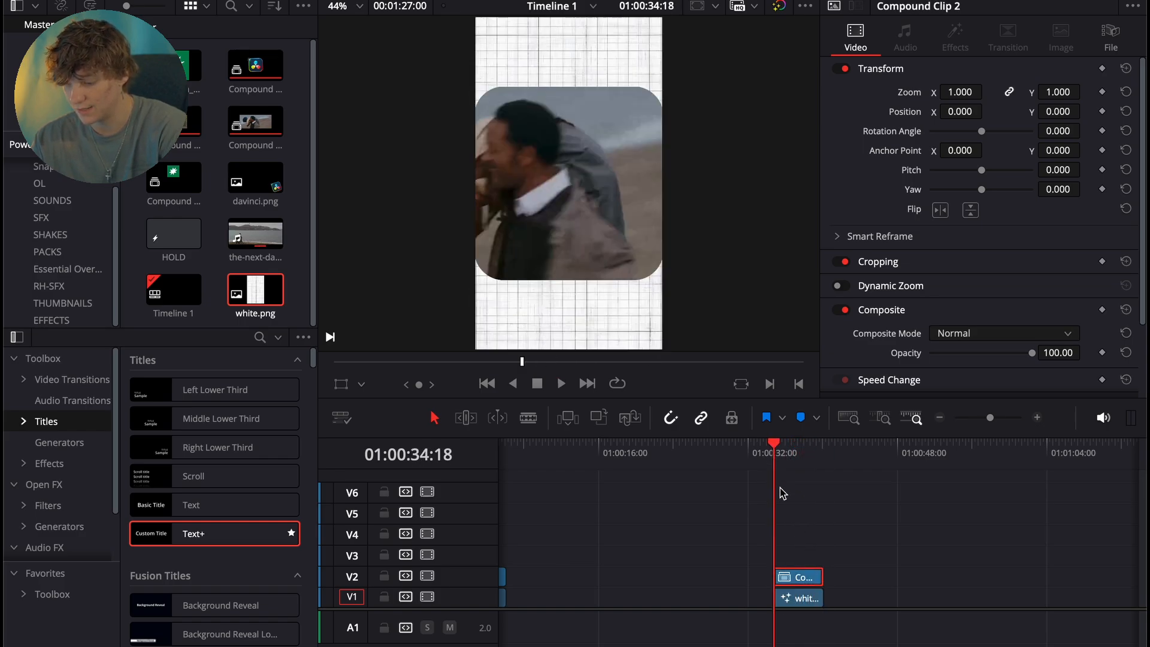
{"action": "left_click", "coordinate": [1036, 417]}
- Add the HOLD effect from the EFFECTS bin on V5, aligned with the start of the compound clip
{"action": "left_click", "coordinate": [52, 319]}
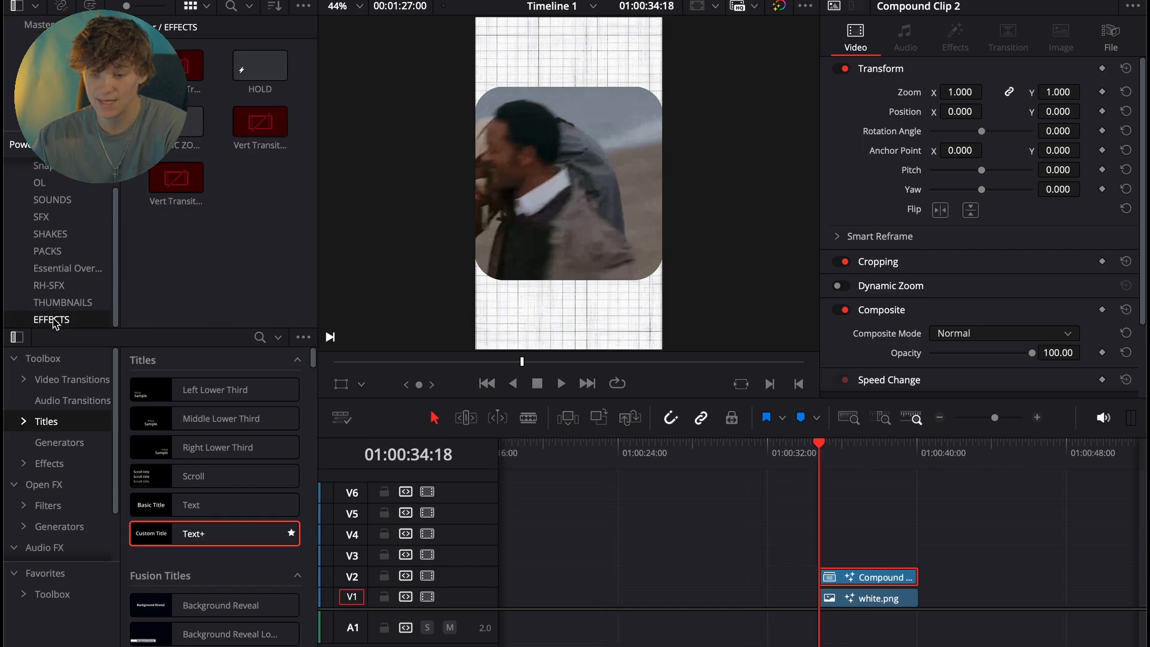
{"action": "left_click_drag", "start_coordinate": [260, 66], "coordinate": [887, 513]}
{"action": "left_click", "coordinate": [1038, 419]}
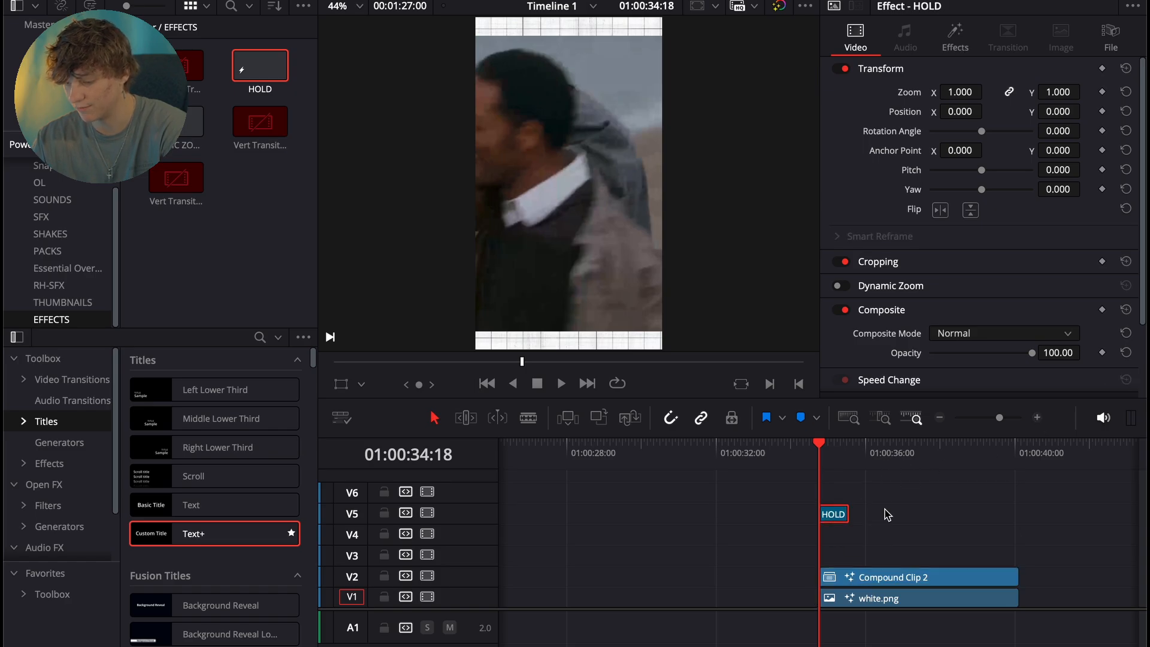
- Open the HOLD effect's MagicZoomV3 settings and advance through the frames to review its zoom-out
{"action": "left_click", "coordinate": [957, 33]}
{"action": "key", "text": "super+equal"}
{"action": "key", "text": "Right"}
{"action": "key", "text": "Right"}
{"action": "key", "text": "Right"}
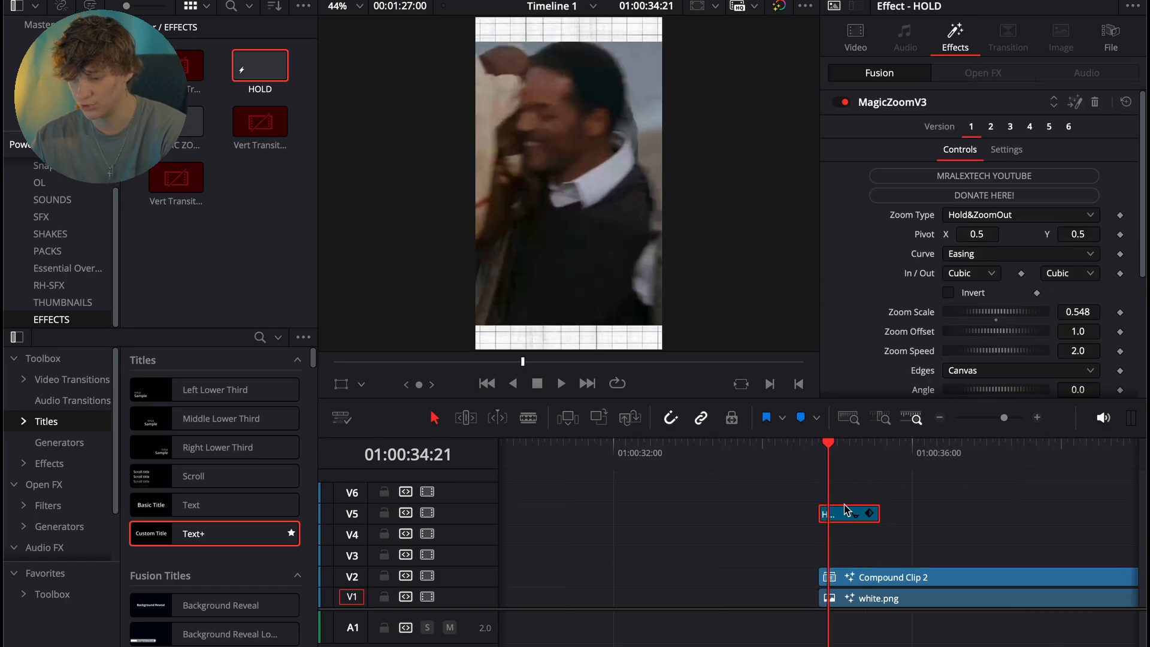
{"action": "key", "text": "Right"}
{"action": "key", "text": "Right"}
{"action": "key", "text": "Right"}
{"action": "key", "text": "Right"}
{"action": "key", "text": "Right"}
{"action": "key", "text": "Right"}
{"action": "key", "text": "Right"}
{"action": "key", "text": "Right"}
{"action": "key", "text": "Right"}
{"action": "key", "text": "Right"}
{"action": "key", "text": "Right"}
{"action": "key", "text": "Right"}
{"action": "key", "text": "Right"}
{"action": "key", "text": "Right"}
{"action": "key", "text": "Right"}
{"action": "key", "text": "Right"}
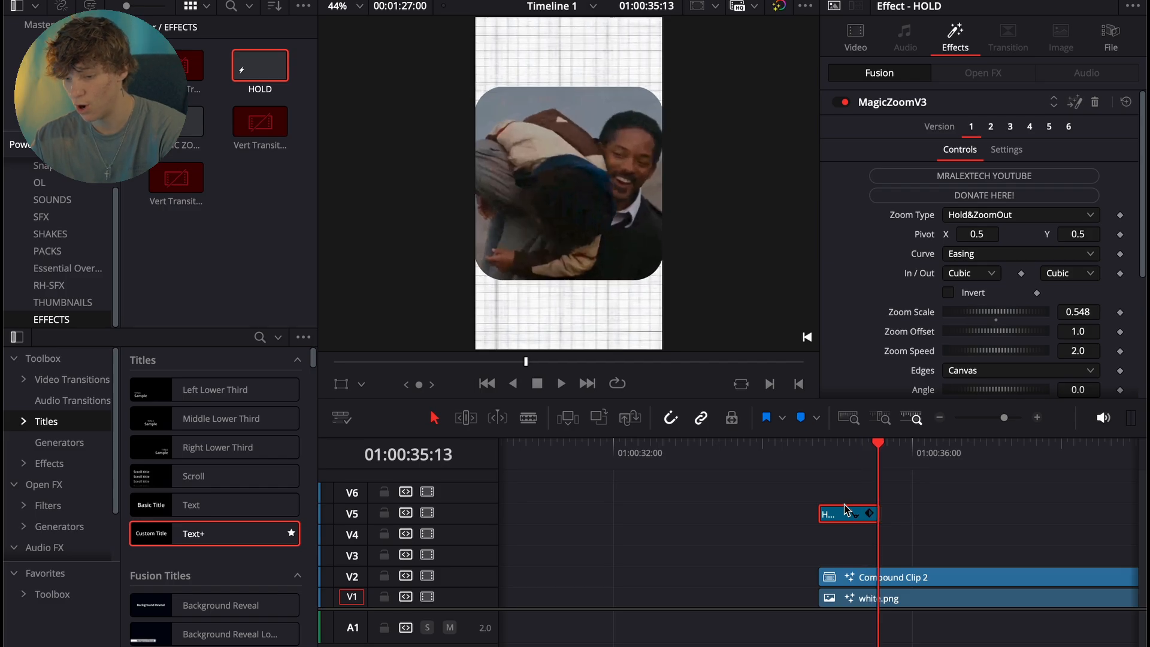
{"action": "key", "text": "Right"}
{"action": "key", "text": "Right"}
{"action": "key", "text": "Right"}
{"action": "key", "text": "Right"}
{"action": "key", "text": "Right"}
{"action": "left_click", "coordinate": [832, 457]}
{"action": "key", "text": "Right"}
{"action": "key", "text": "Right"}
{"action": "key", "text": "Right"}
{"action": "key", "text": "Right"}
{"action": "key", "text": "Right"}
{"action": "key", "text": "Right"}
{"action": "key", "text": "Right"}
{"action": "key", "text": "Right"}
{"action": "key", "text": "Right"}
{"action": "key", "text": "Right"}
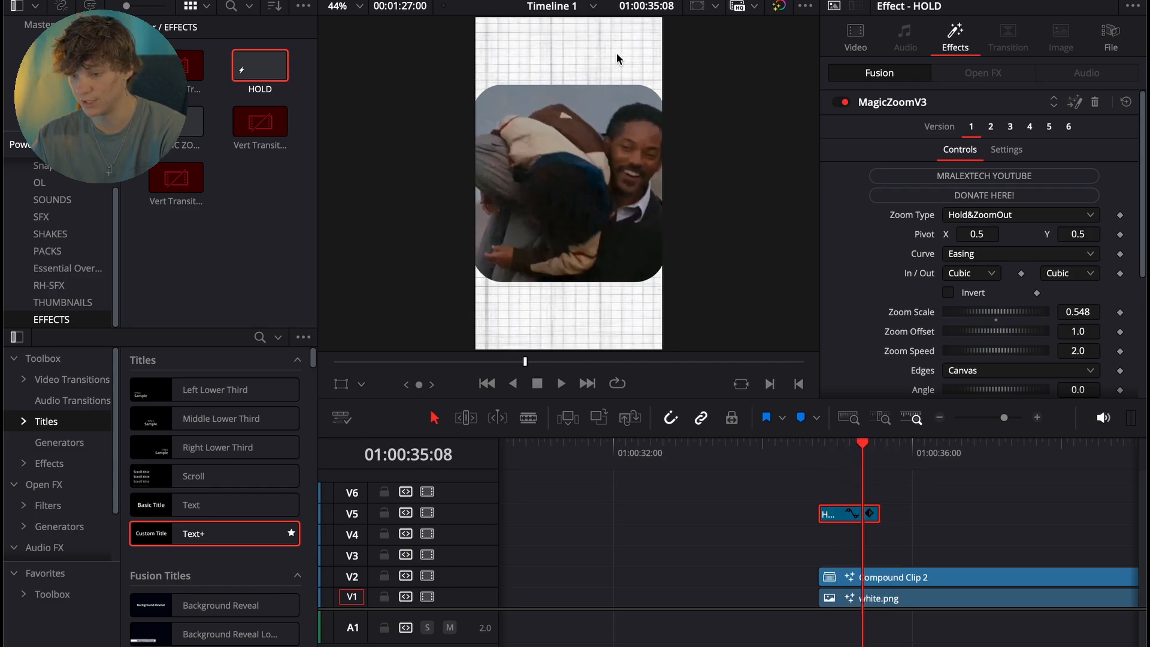
- Place Text+ titles on V3 and V4 at the scene's start, disable the V4 title and select the V3 title
{"action": "left_click", "coordinate": [818, 458]}
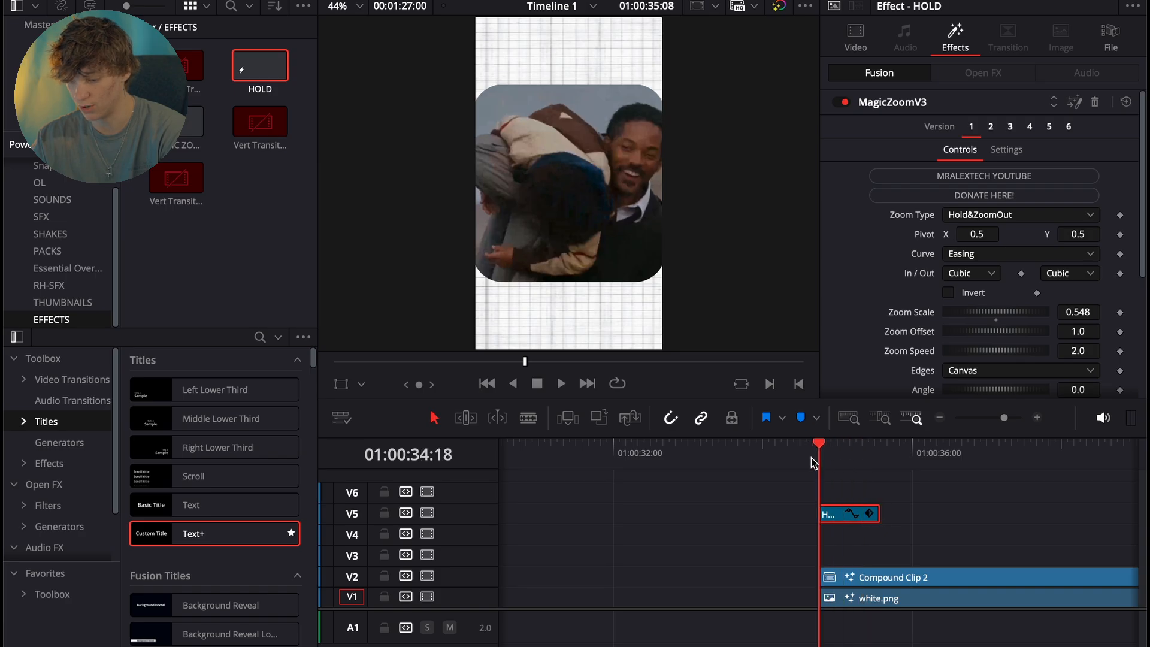
{"action": "left_click_drag", "start_coordinate": [215, 533], "coordinate": [818, 555]}
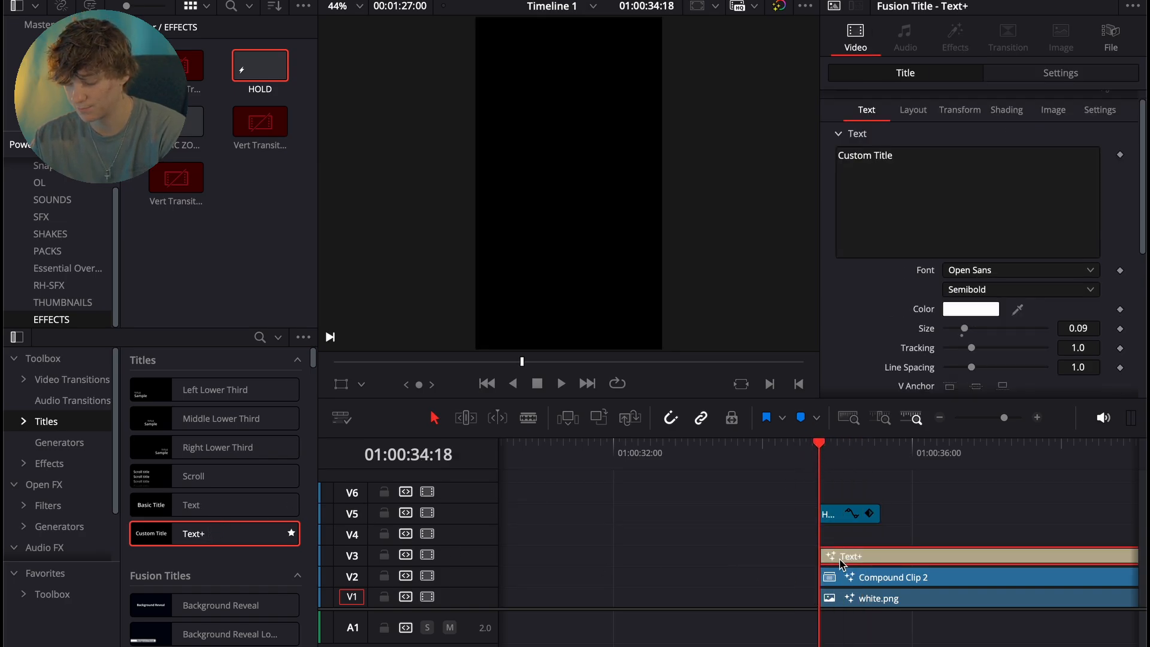
{"action": "left_click_drag", "start_coordinate": [234, 533], "coordinate": [862, 536]}
{"action": "left_click", "coordinate": [861, 556]}
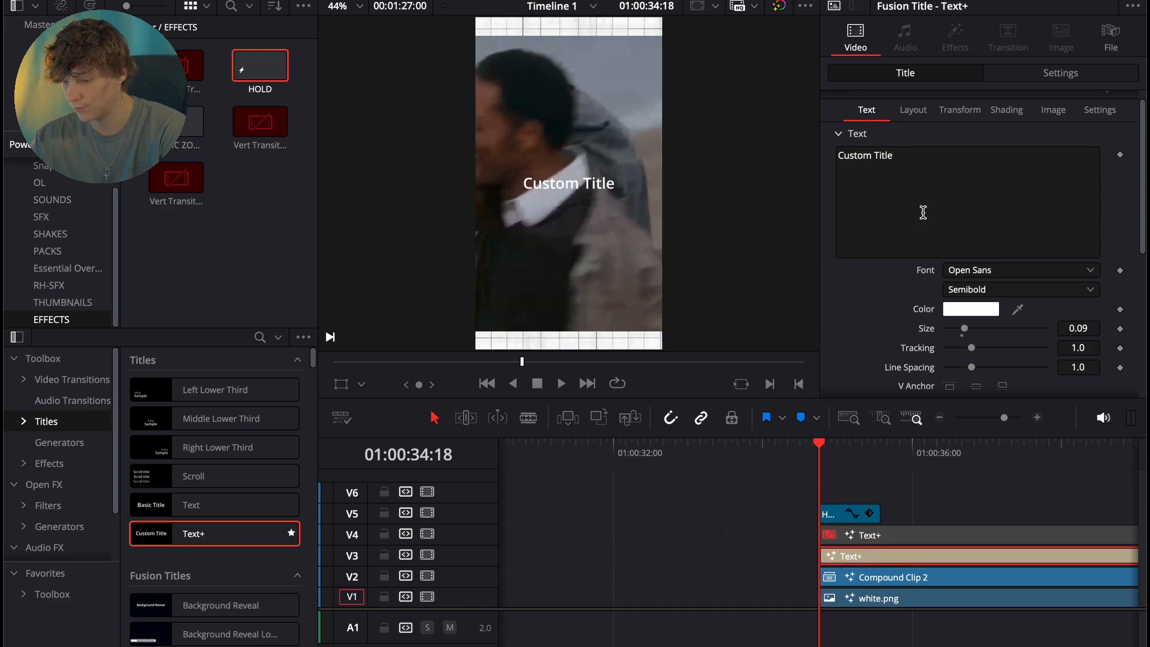
- Replace the V3 title's text with "VIRAL"
{"action": "left_click_drag", "start_coordinate": [950, 165], "coordinate": [835, 127]}
{"action": "type", "text": "V"}
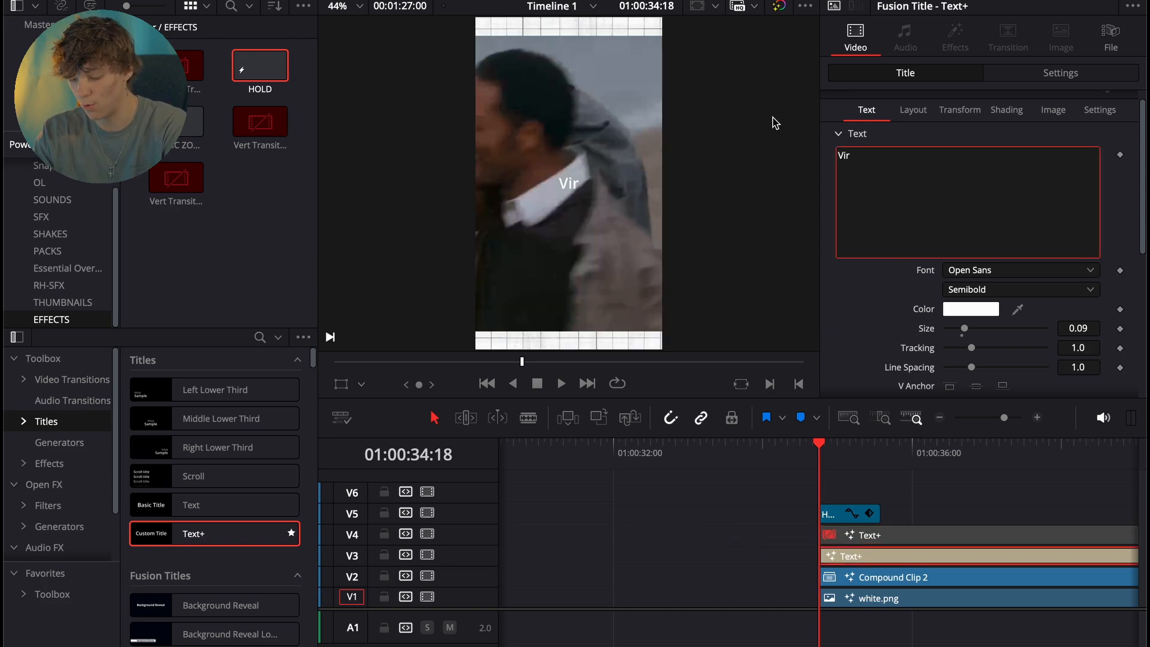
{"action": "type", "text": "IRAL"}
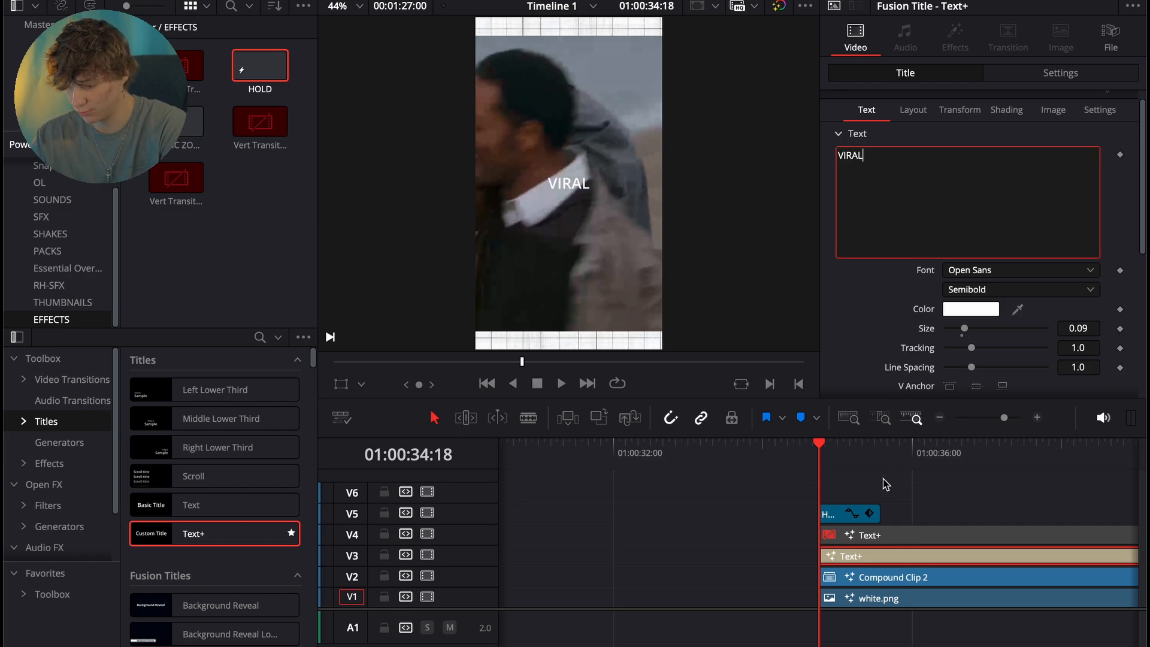
- Disable the HOLD effect on V5 and return the playhead to the start of the scene
{"action": "left_click", "coordinate": [882, 455]}
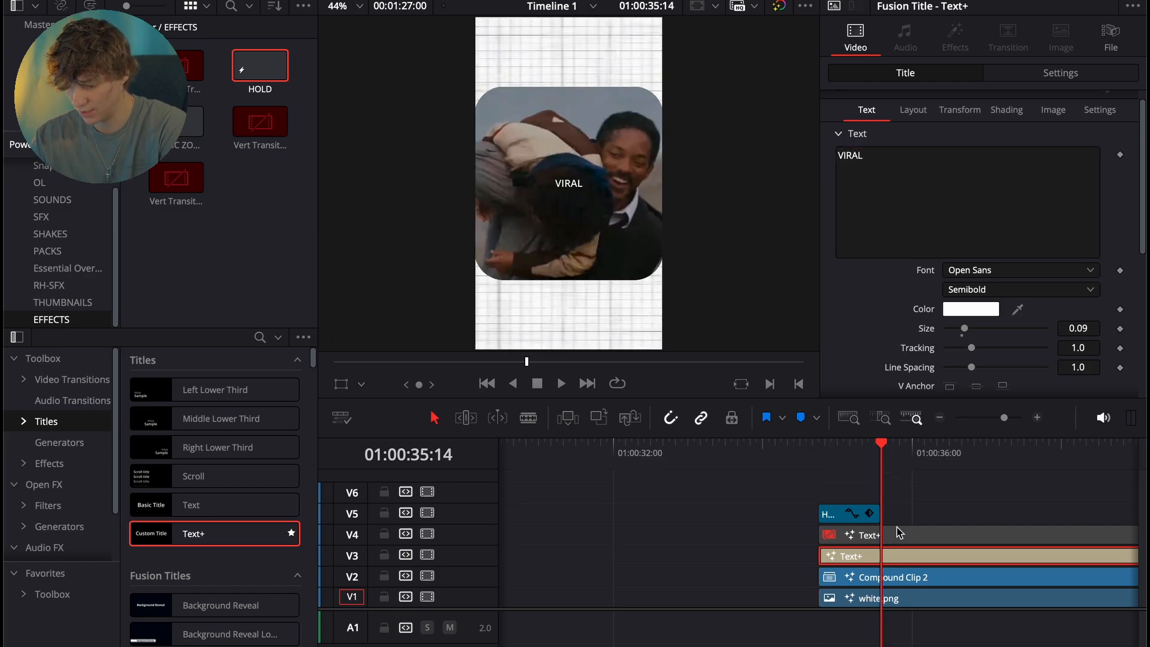
{"action": "left_click", "coordinate": [829, 513]}
{"action": "left_click", "coordinate": [837, 462]}
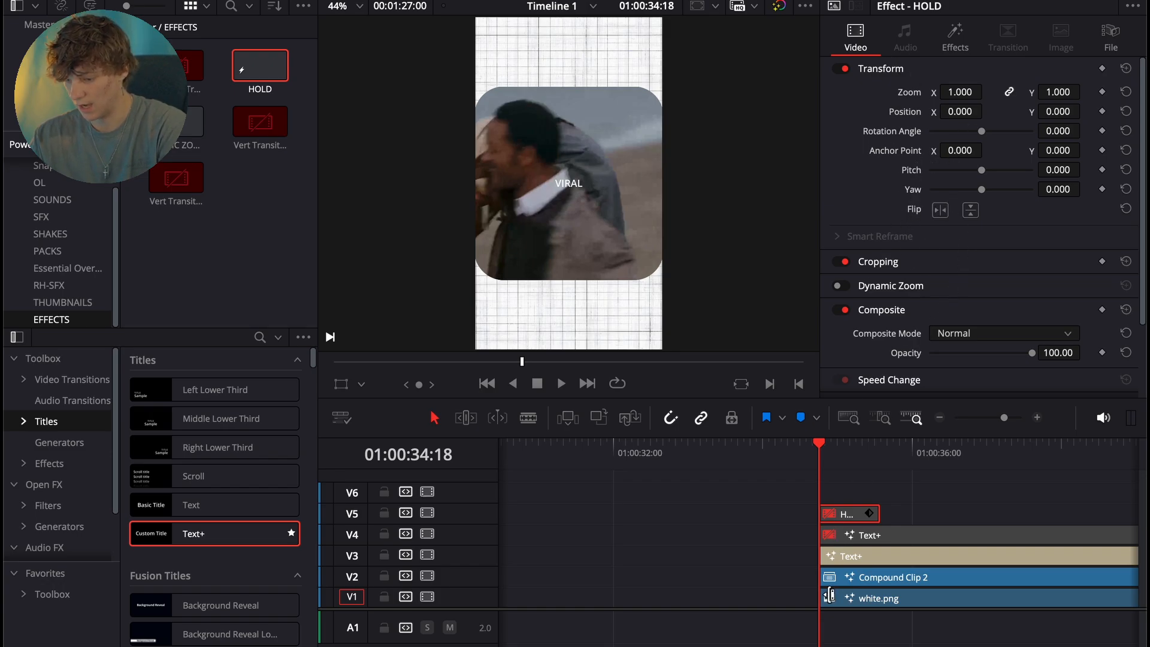
- Style the VIRAL title in Clash Display Variable Bold at a size of about 0.3189
{"action": "left_click", "coordinate": [840, 559]}
{"action": "left_click_drag", "start_coordinate": [964, 328], "coordinate": [991, 323]}
{"action": "left_click", "coordinate": [987, 271]}
{"action": "type", "text": "cl"}
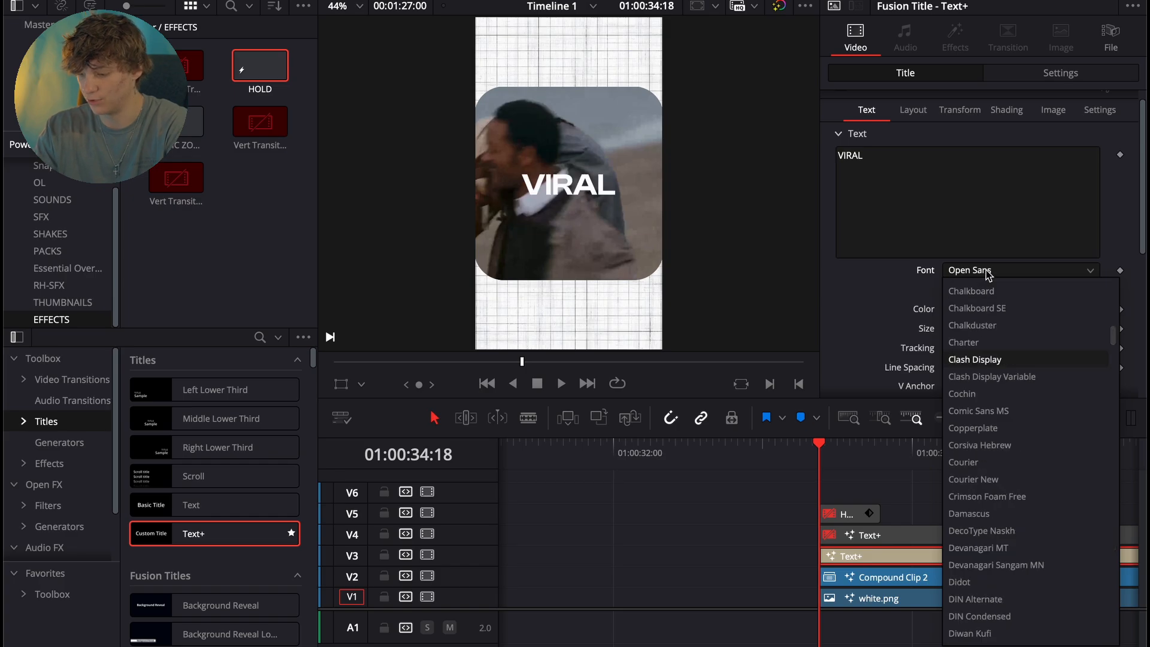
{"action": "key", "text": "Down"}
{"action": "key", "text": "Return"}
{"action": "left_click_drag", "start_coordinate": [993, 328], "coordinate": [1011, 332]}
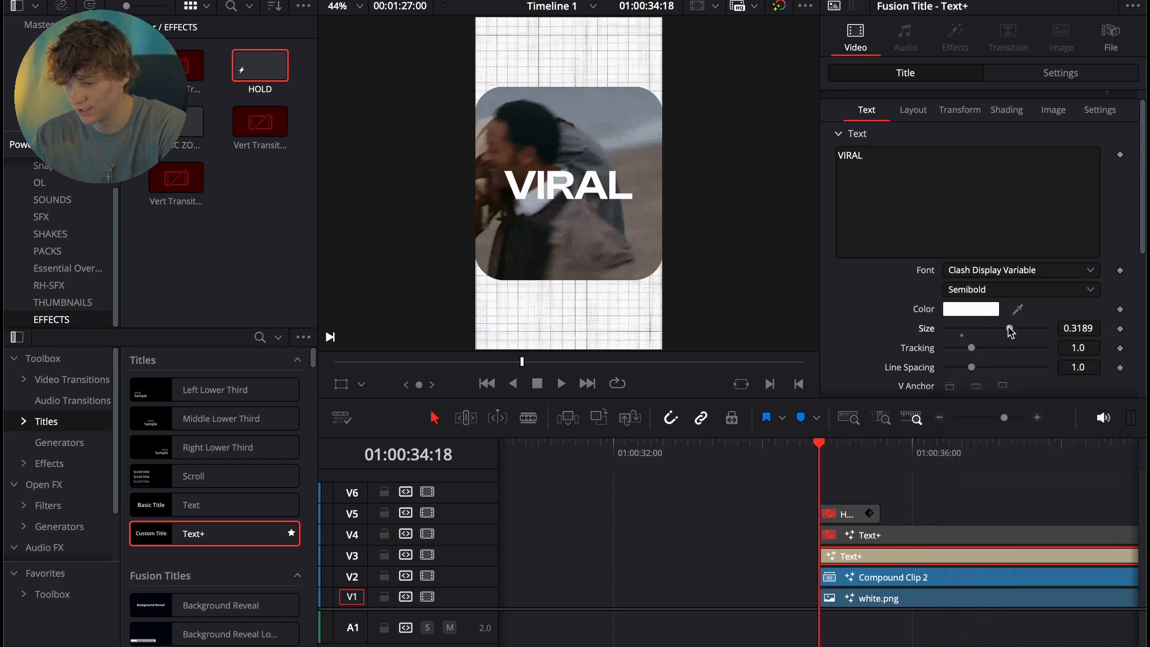
{"action": "left_click", "coordinate": [976, 291]}
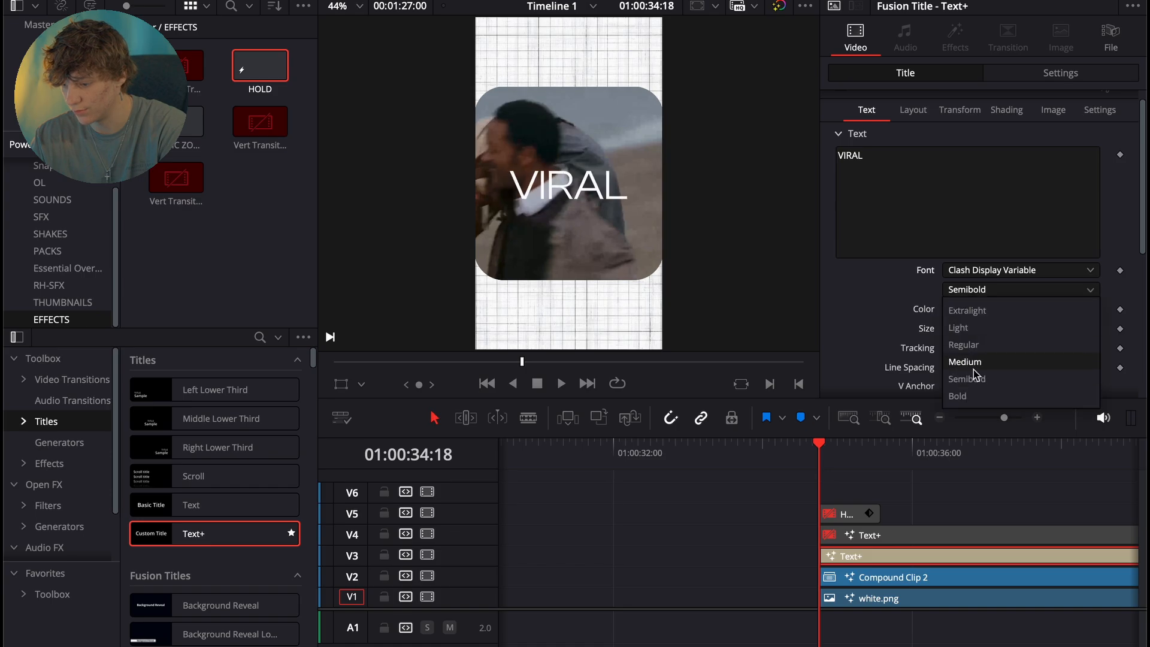
{"action": "left_click", "coordinate": [976, 395]}
- Give the VIRAL title a gradient fill with the white stop at about 0.582
{"action": "left_click", "coordinate": [1007, 111]}
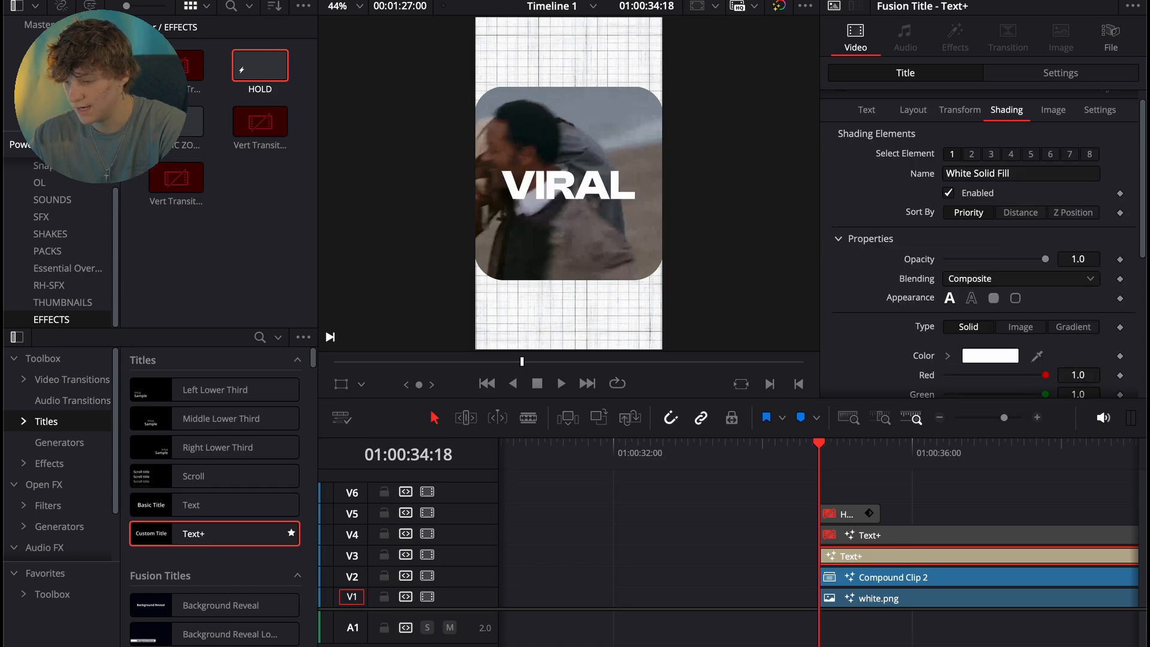
{"action": "left_click", "coordinate": [1062, 329]}
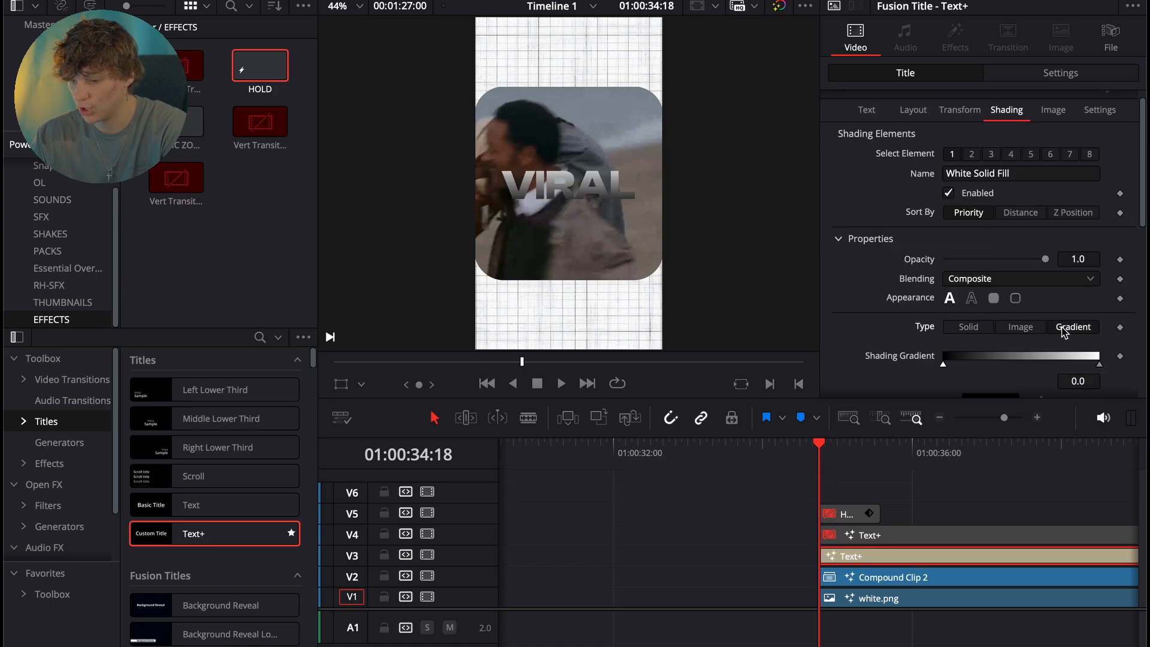
{"action": "left_click_drag", "start_coordinate": [1091, 363], "coordinate": [1032, 376]}
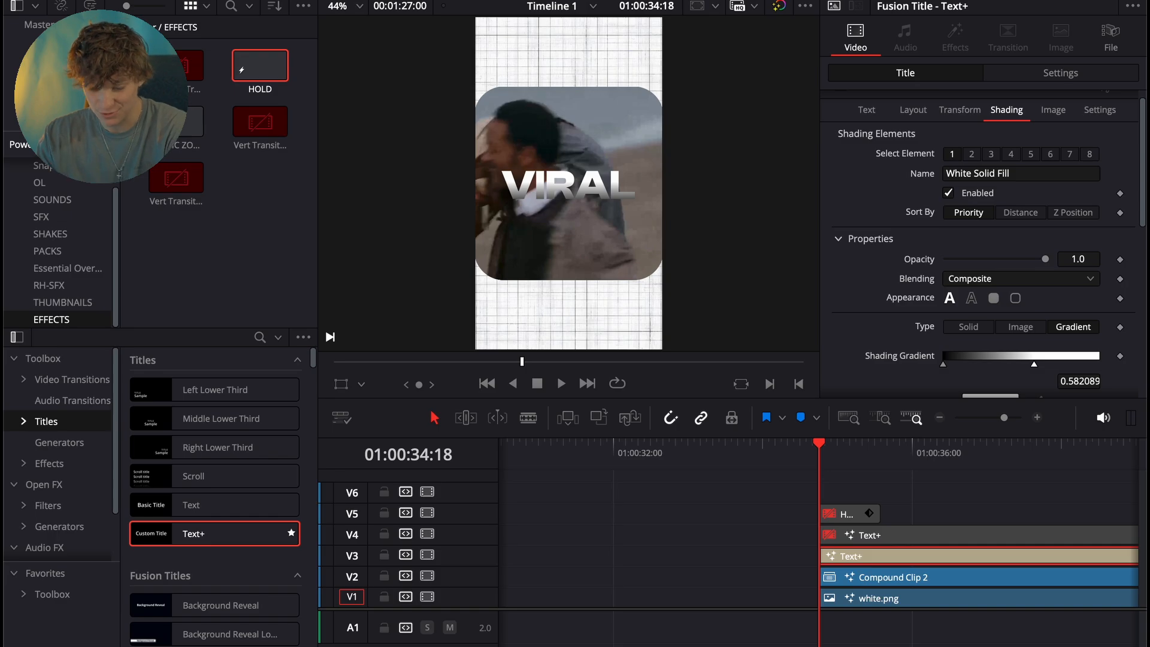
- Add a Glow tool to the VIRAL title in Fusion and adjust its strength
{"action": "key", "text": "shift+5"}
{"action": "key", "text": "shift+space"}
{"action": "type", "text": "glow"}
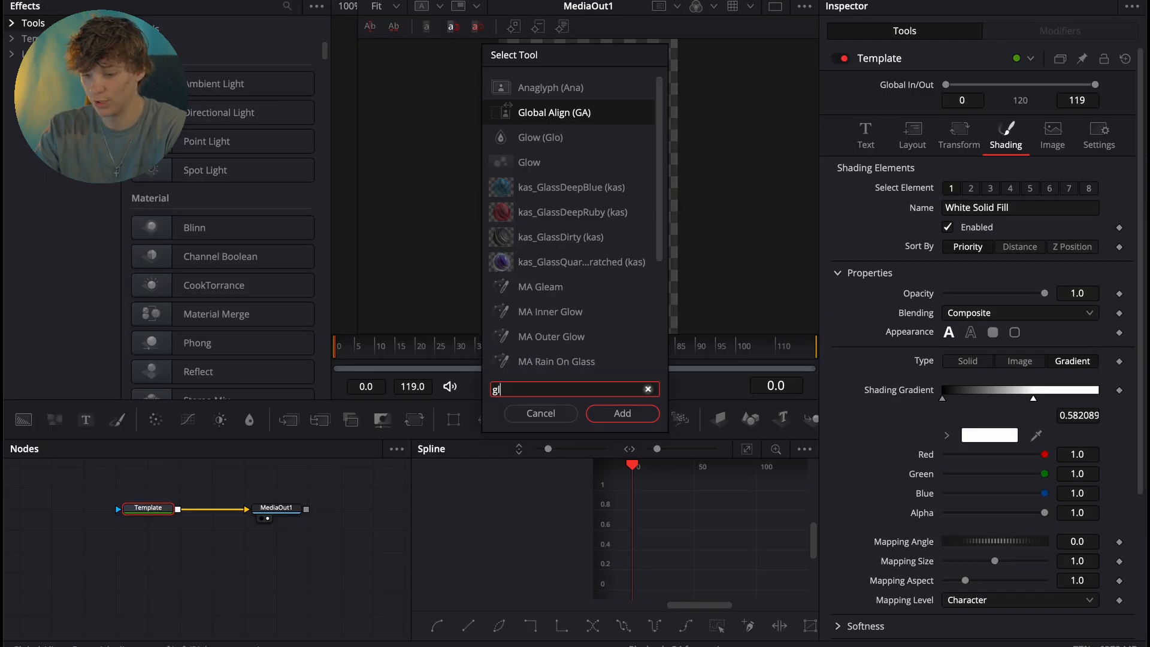
{"action": "key", "text": "Return"}
{"action": "left_click_drag", "start_coordinate": [955, 184], "coordinate": [973, 204]}
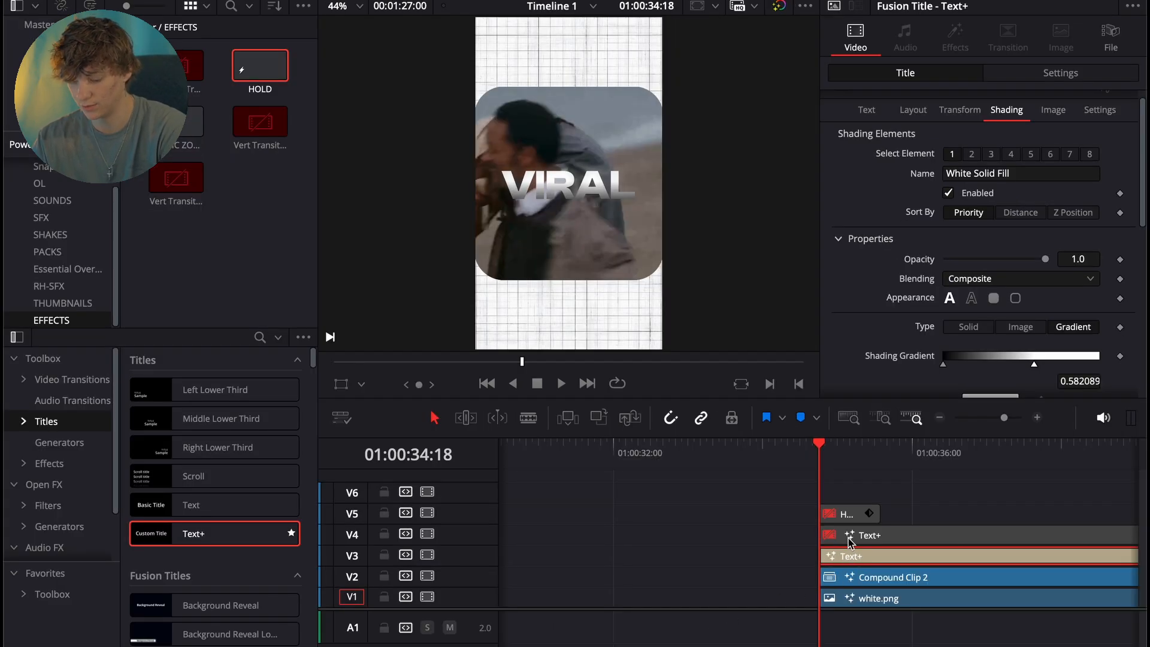
- Enable the V4 title and set its text to "Hooks" in Raleway Light Italic
{"action": "left_click", "coordinate": [850, 537]}
{"action": "left_click", "coordinate": [966, 162]}
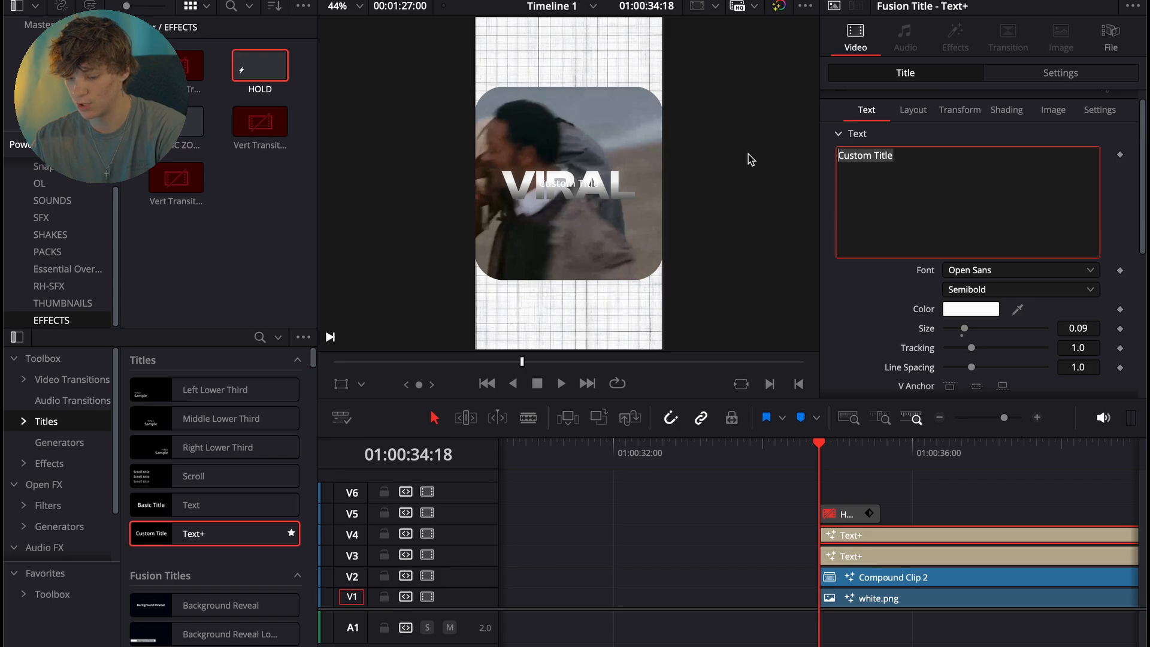
{"action": "type", "text": "ks"}
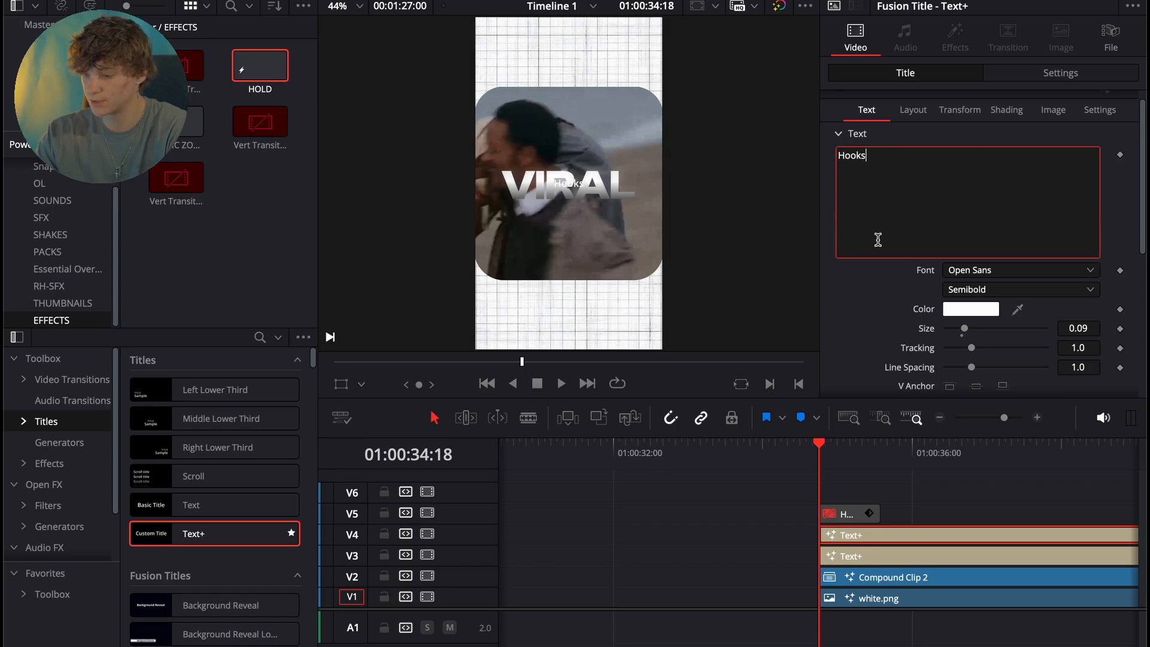
{"action": "left_click", "coordinate": [989, 272]}
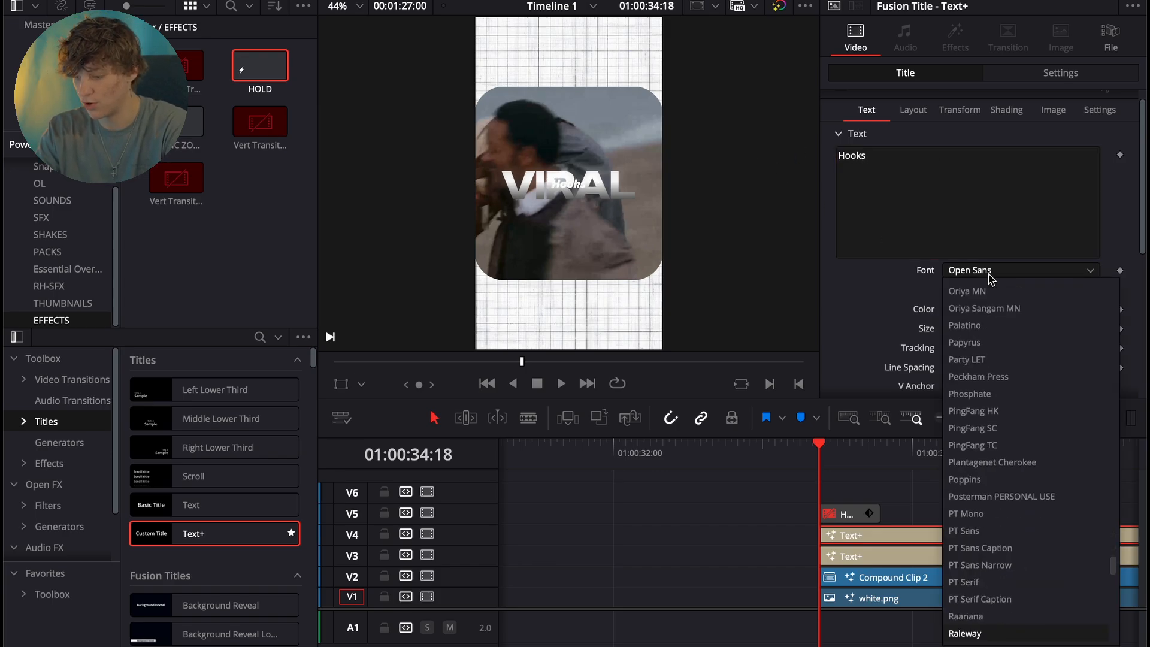
{"action": "key", "text": "Return"}
{"action": "left_click", "coordinate": [976, 289]}
{"action": "left_click", "coordinate": [975, 344]}
- Lower the Hooks title to Center Y 0.448 and enlarge it to a size of about 0.1496
{"action": "left_click", "coordinate": [915, 114]}
{"action": "left_click_drag", "start_coordinate": [1076, 174], "coordinate": [1045, 174]}
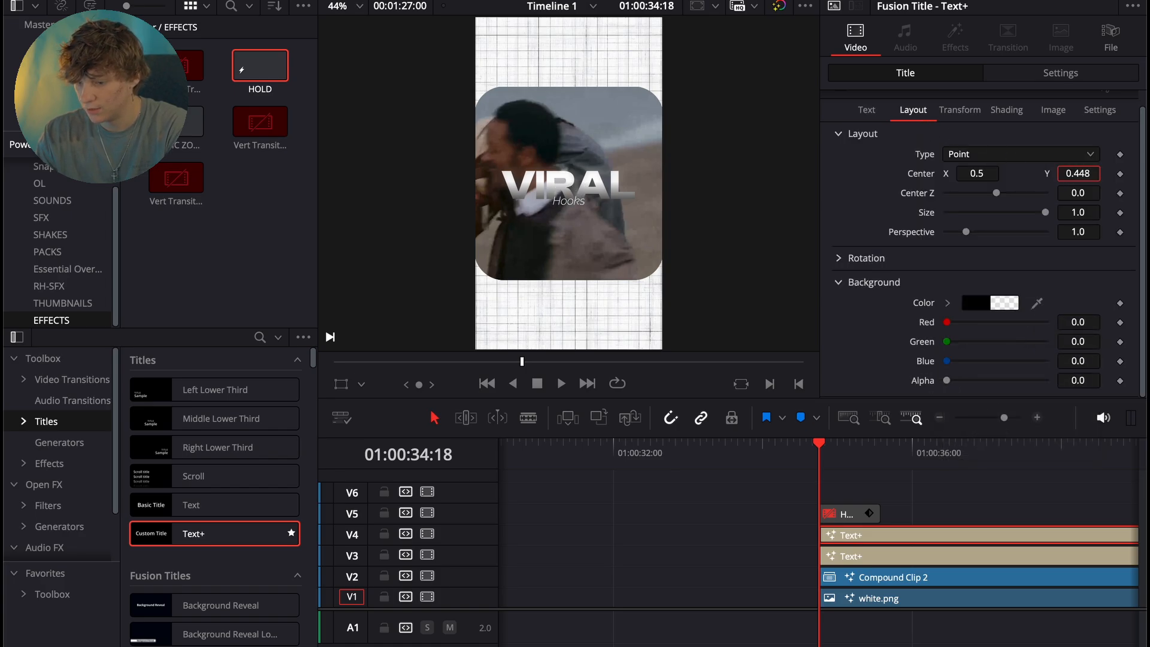
{"action": "left_click", "coordinate": [860, 109]}
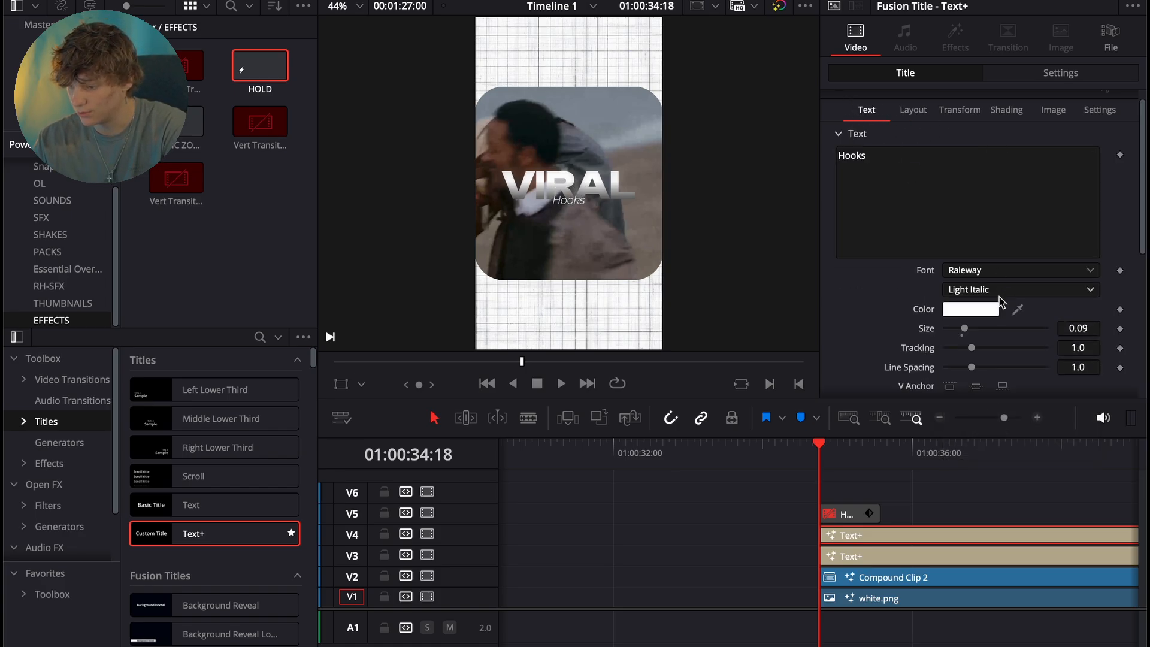
{"action": "left_click_drag", "start_coordinate": [963, 329], "coordinate": [975, 329]}
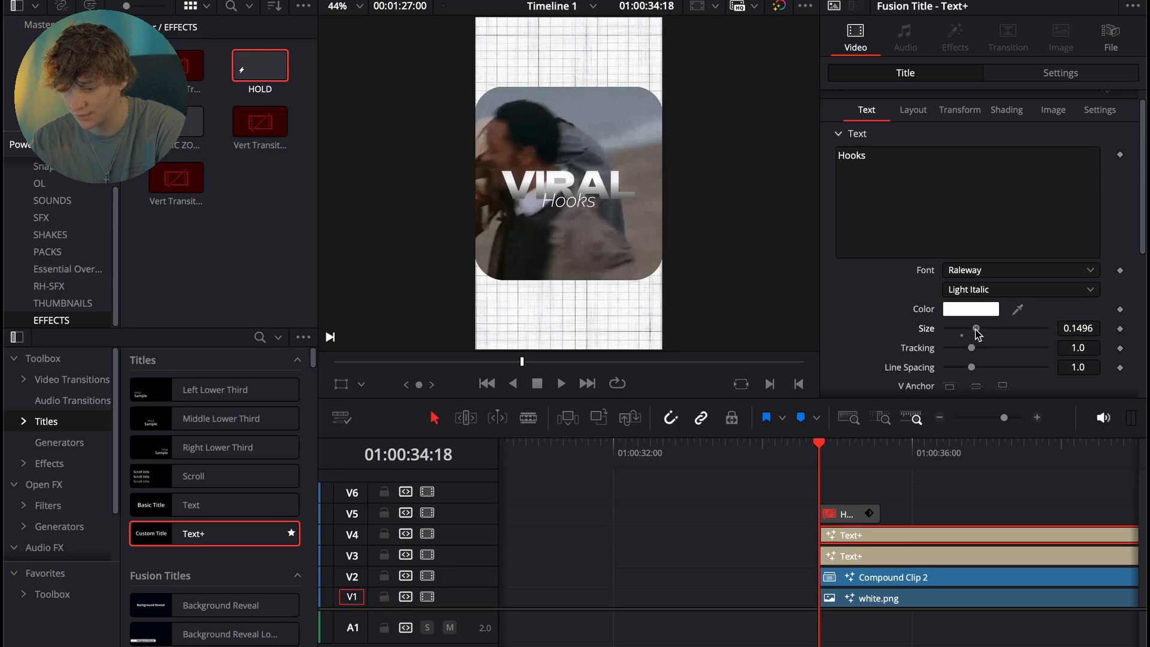
- Move the HOLD effect up to V6 and duplicate the Hooks title onto V5
{"action": "left_click_drag", "start_coordinate": [875, 519], "coordinate": [876, 498]}
{"action": "left_click", "coordinate": [850, 536]}
{"action": "left_click_drag", "start_coordinate": [852, 539], "coordinate": [855, 521]}
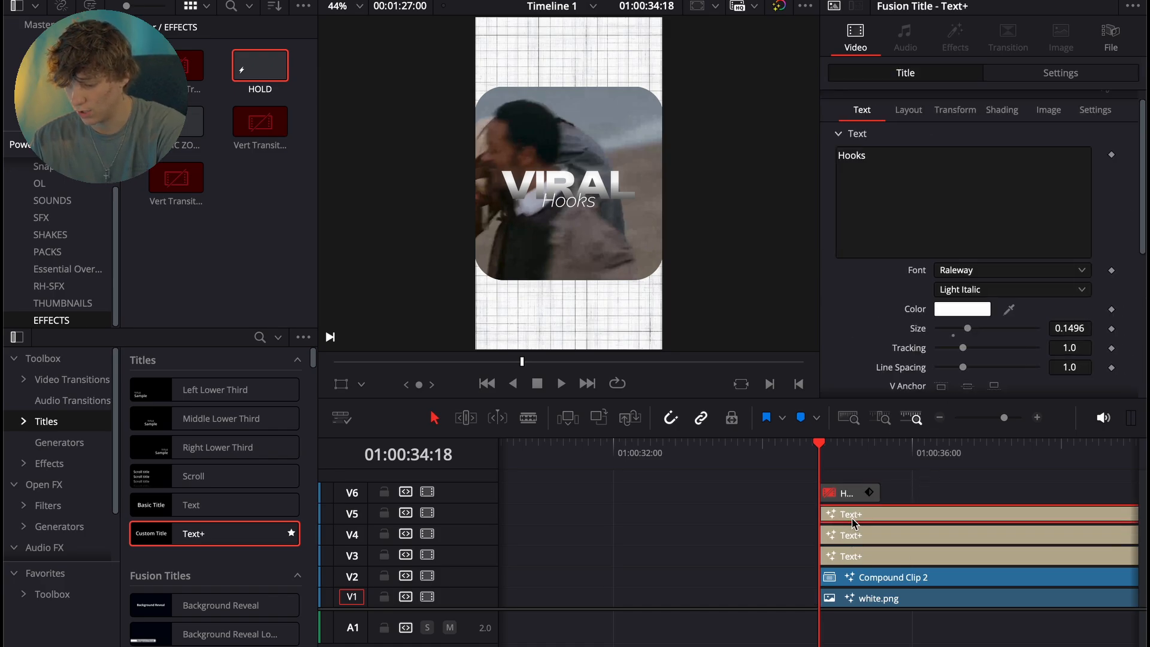
- Replace the V5 title's text with a byline reading "By" followed by the creator's full name
{"action": "double_click", "coordinate": [911, 174]}
{"action": "type", "text": "By Ryan Herrick"}
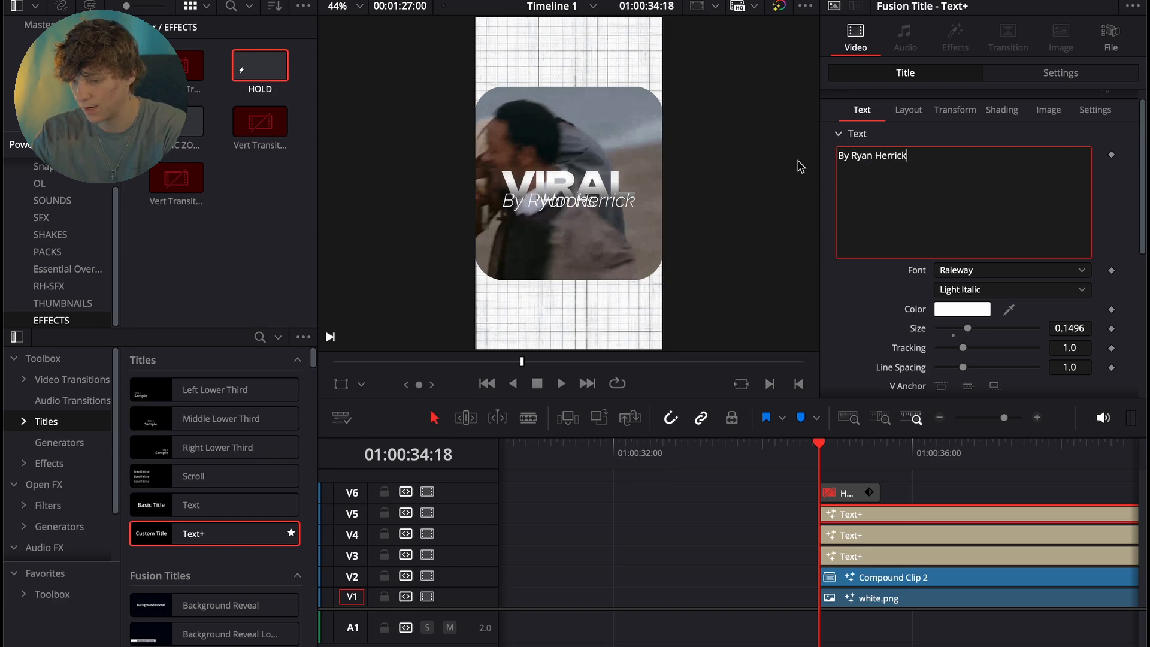
- Try the byline in the 911 Porscha Semi-Italic font at size 0.0512 with Center Y at 0.407
{"action": "left_click", "coordinate": [969, 271]}
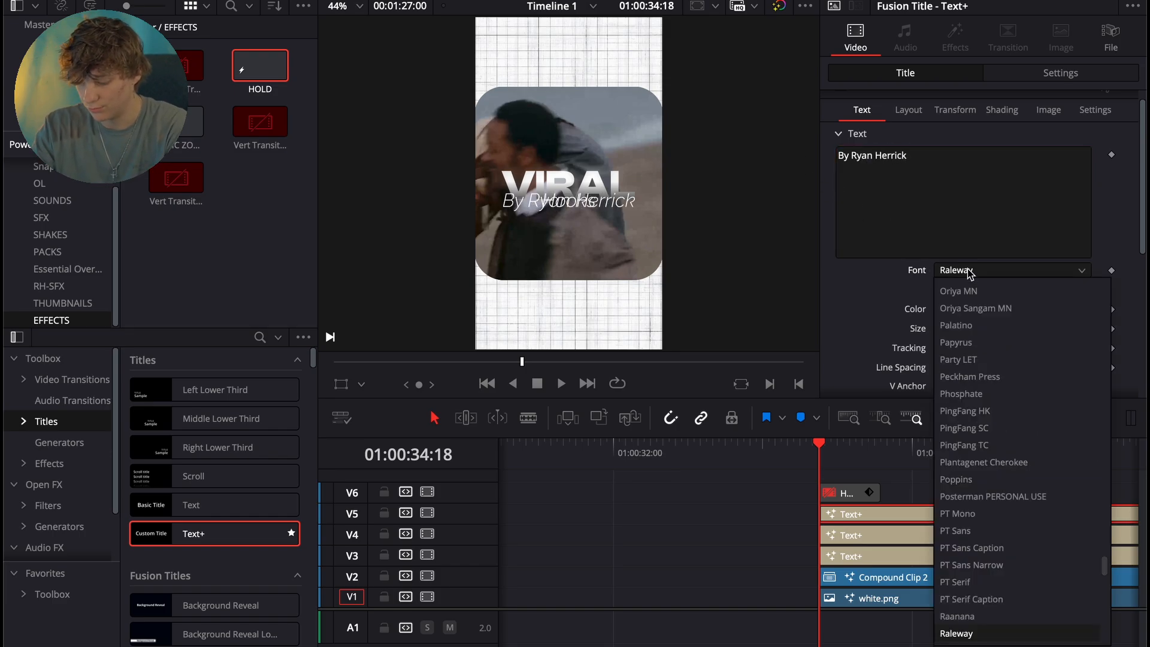
{"action": "key", "text": "9"}
{"action": "key", "text": "Return"}
{"action": "left_click_drag", "start_coordinate": [968, 330], "coordinate": [950, 328]}
{"action": "left_click", "coordinate": [918, 118]}
{"action": "left_click_drag", "start_coordinate": [1072, 172], "coordinate": [1047, 173]}
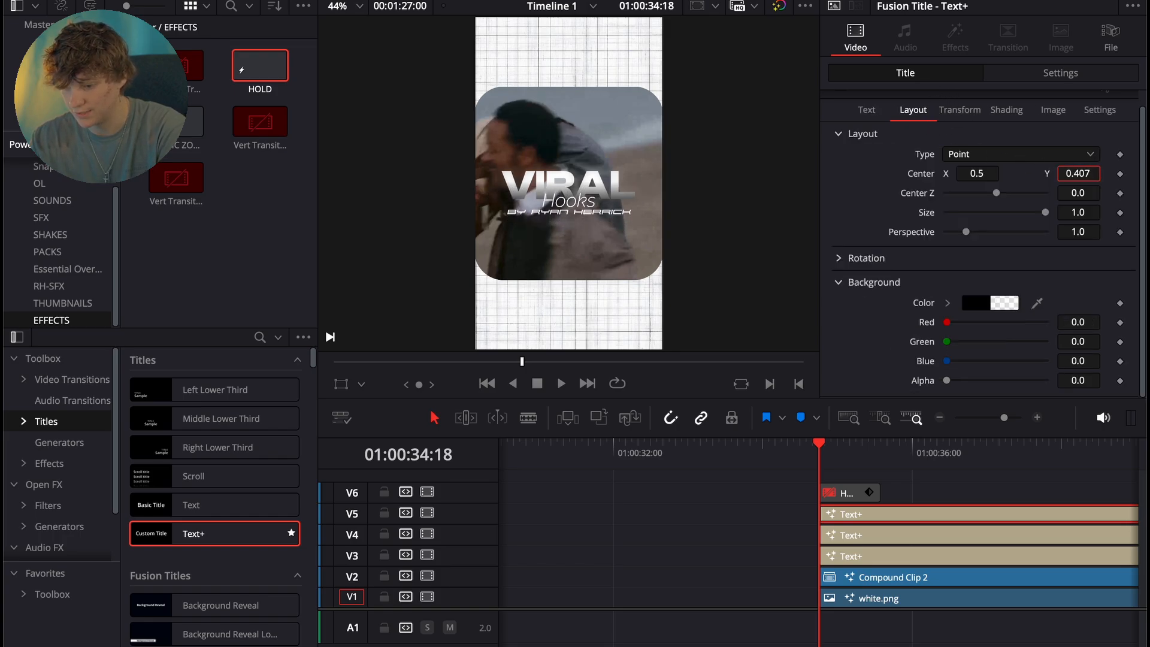
- Set the byline's font to Extenda 40 Hecto and its size to about 0.0748
{"action": "left_click", "coordinate": [867, 111]}
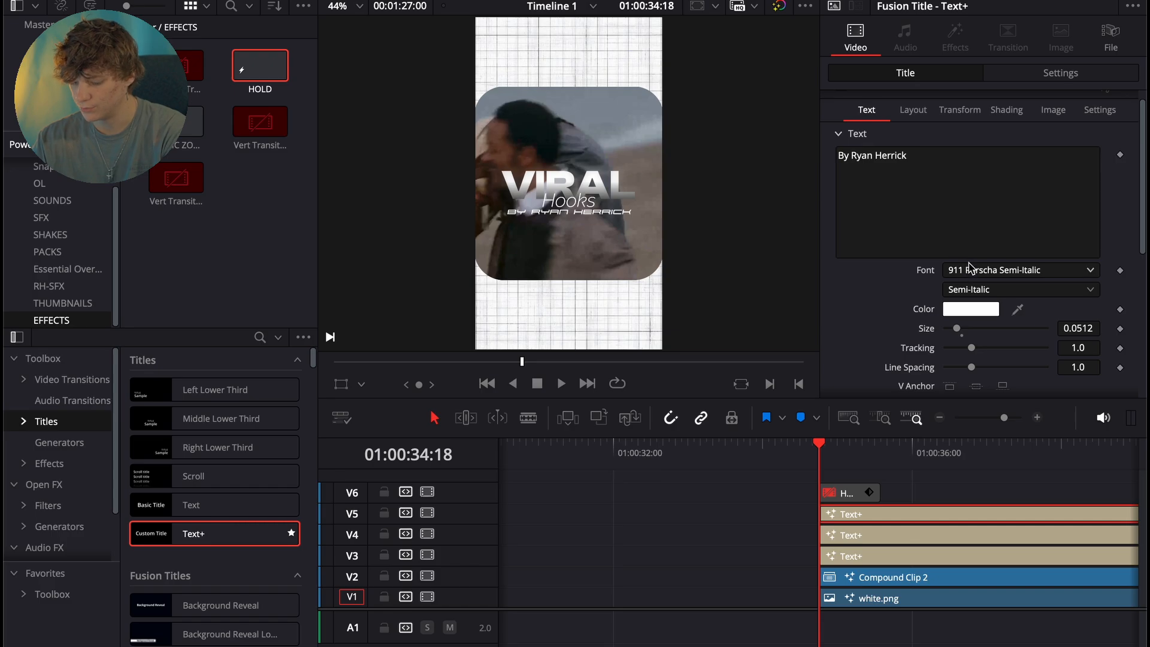
{"action": "left_click", "coordinate": [967, 267]}
{"action": "scroll", "coordinate": [968, 268], "scroll_direction": "down", "scroll_amount": 10}
{"action": "left_click", "coordinate": [971, 271]}
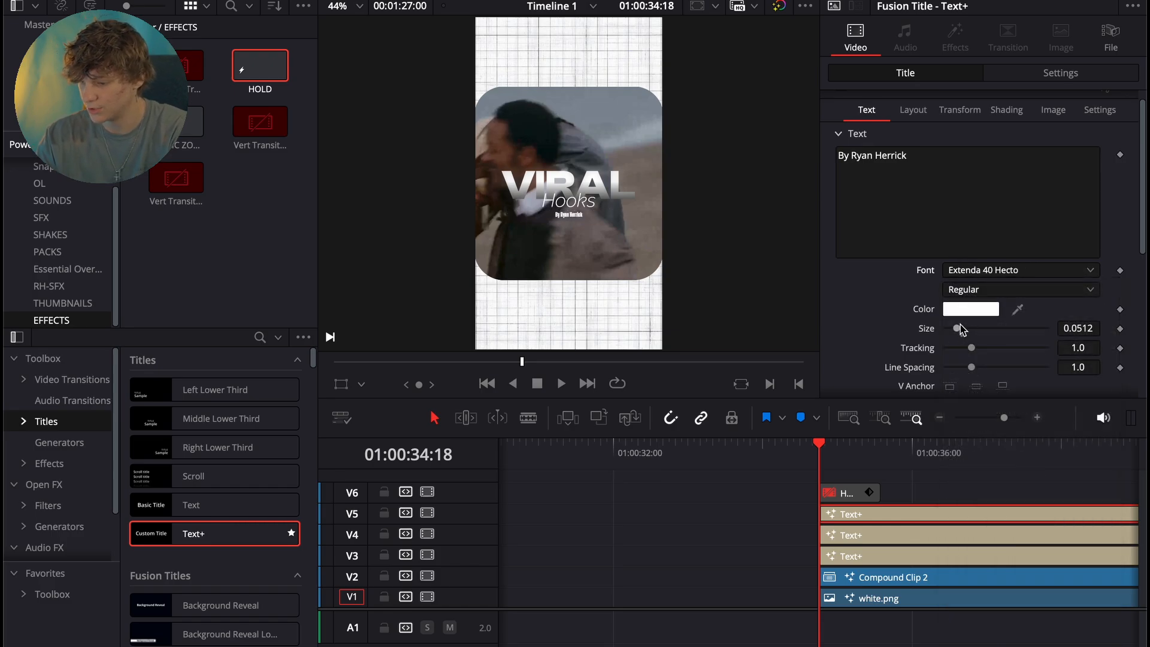
{"action": "left_click_drag", "start_coordinate": [962, 327], "coordinate": [962, 328]}
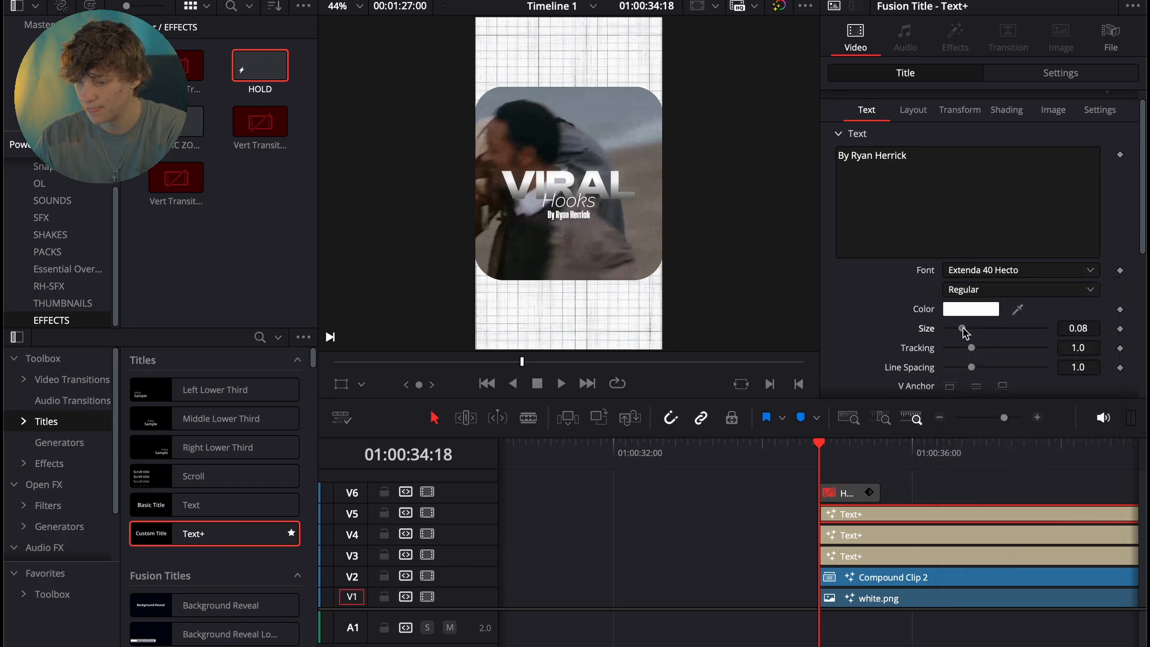
- Position the byline beside the word Hooks at Center X 0.752 and Y 0.438
{"action": "left_click", "coordinate": [909, 116]}
{"action": "left_click_drag", "start_coordinate": [976, 173], "coordinate": [1003, 173]}
{"action": "left_click_drag", "start_coordinate": [1082, 174], "coordinate": [1086, 178]}
{"action": "left_click_drag", "start_coordinate": [978, 170], "coordinate": [982, 170]}
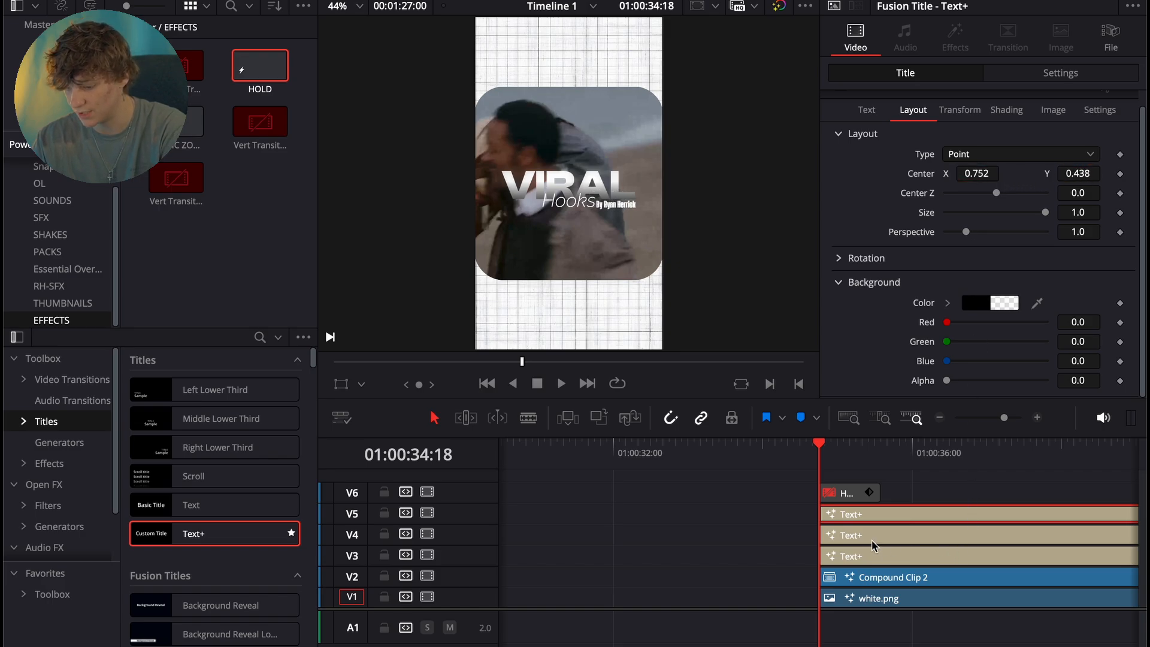
- Disable the byline title on V5
{"action": "key", "text": "d"}
{"action": "left_click", "coordinate": [843, 541]}
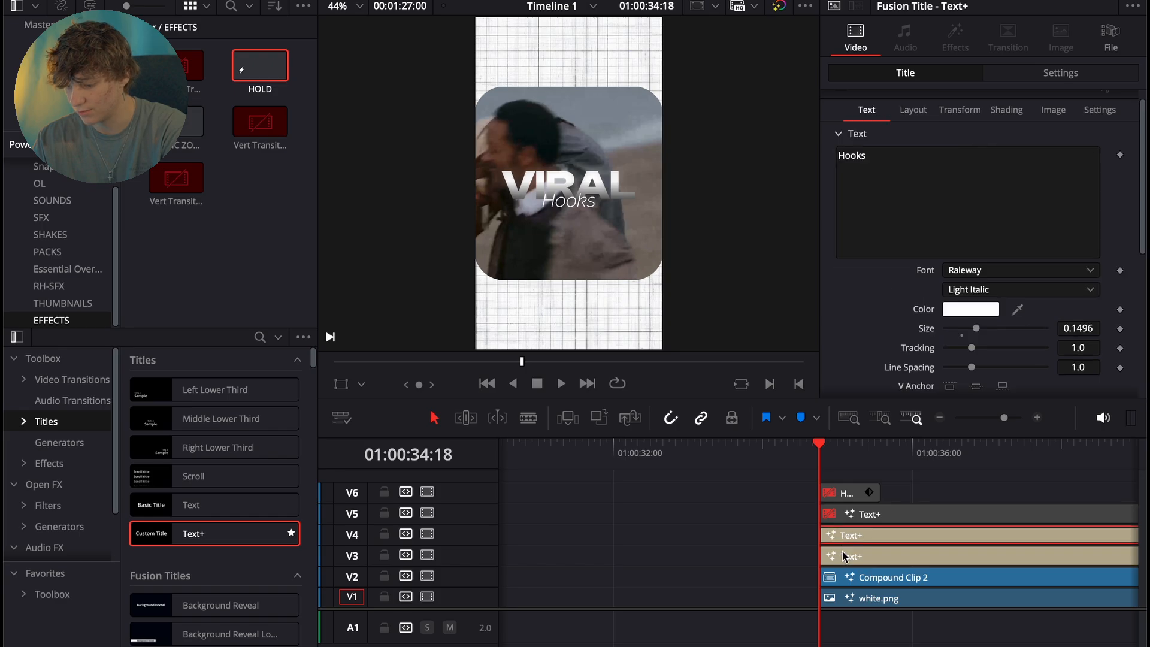
- Cut the clips on V1 through V5 at 01:00:38:07 and delete everything after that point
{"action": "left_click", "coordinate": [940, 419]}
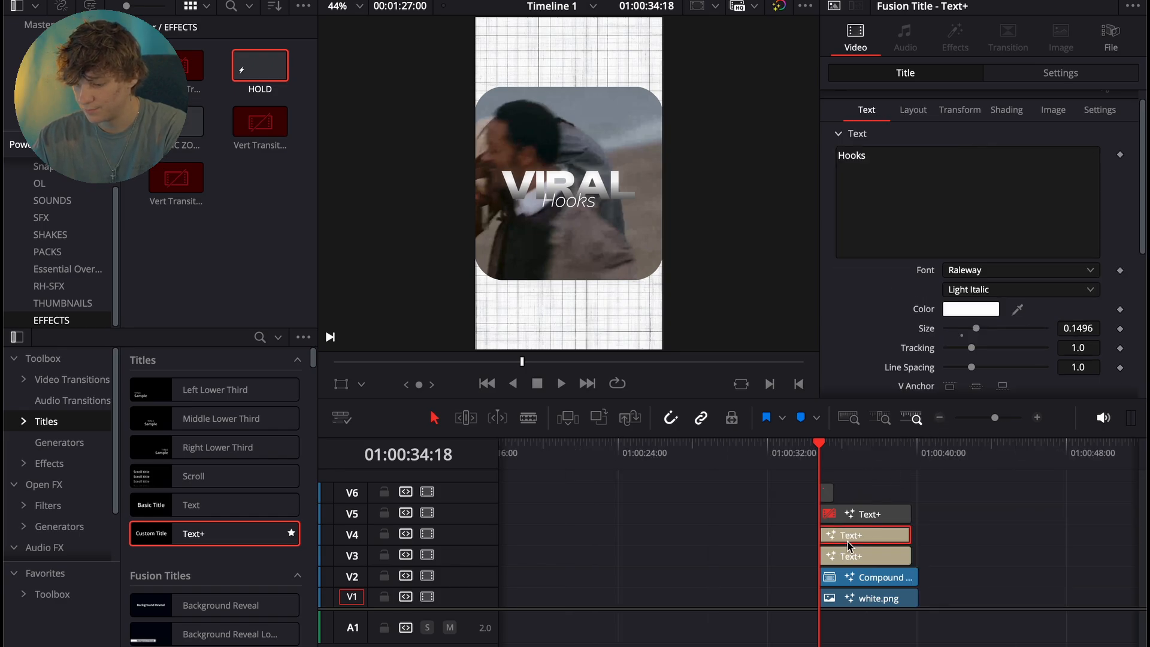
{"action": "key", "text": "space"}
{"action": "left_click_drag", "start_coordinate": [934, 496], "coordinate": [898, 573]}
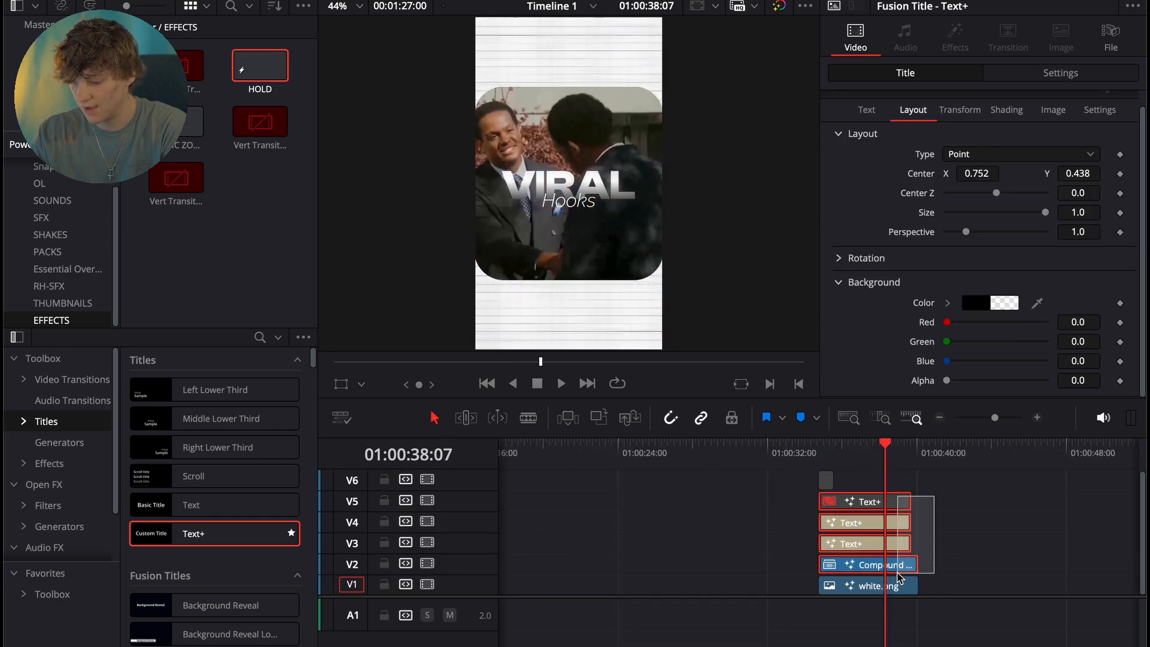
{"action": "left_click", "coordinate": [924, 586]}
{"action": "left_click_drag", "start_coordinate": [933, 491], "coordinate": [899, 493]}
{"action": "key", "text": "super+b"}
{"action": "key", "text": "BackSpace"}
- Place the RH-RISER.wav sound effect from RH-SFX on audio track A1 so it ends together with the scene's clips
{"action": "left_click", "coordinate": [868, 461]}
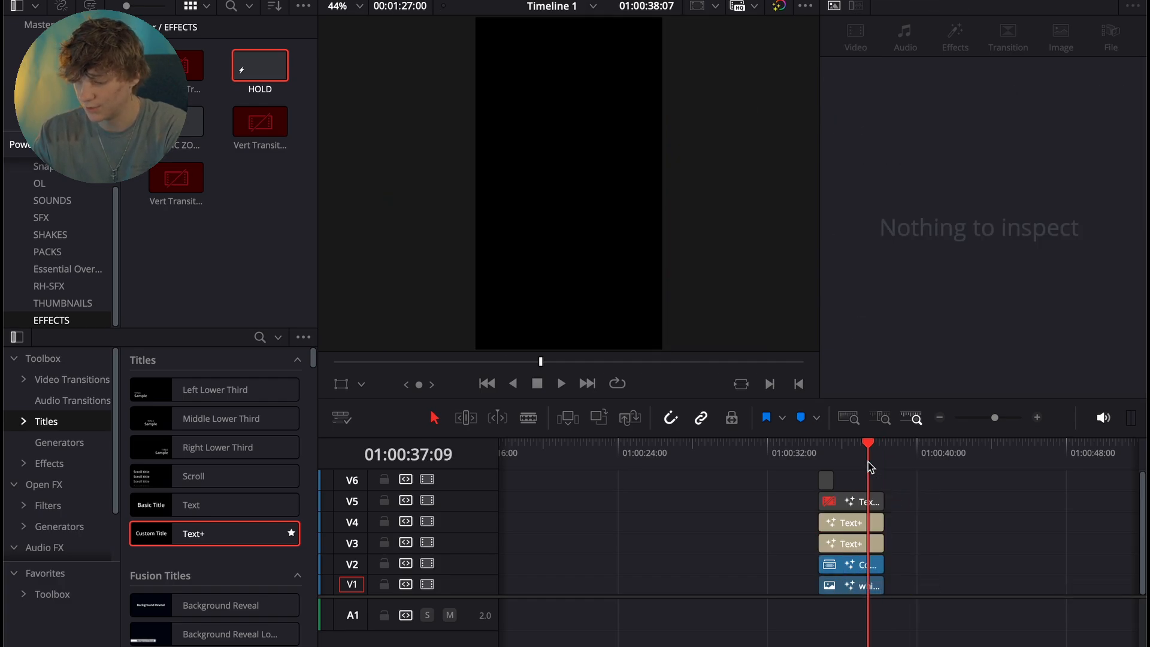
{"action": "left_click", "coordinate": [1037, 417]}
{"action": "left_click", "coordinate": [1036, 417]}
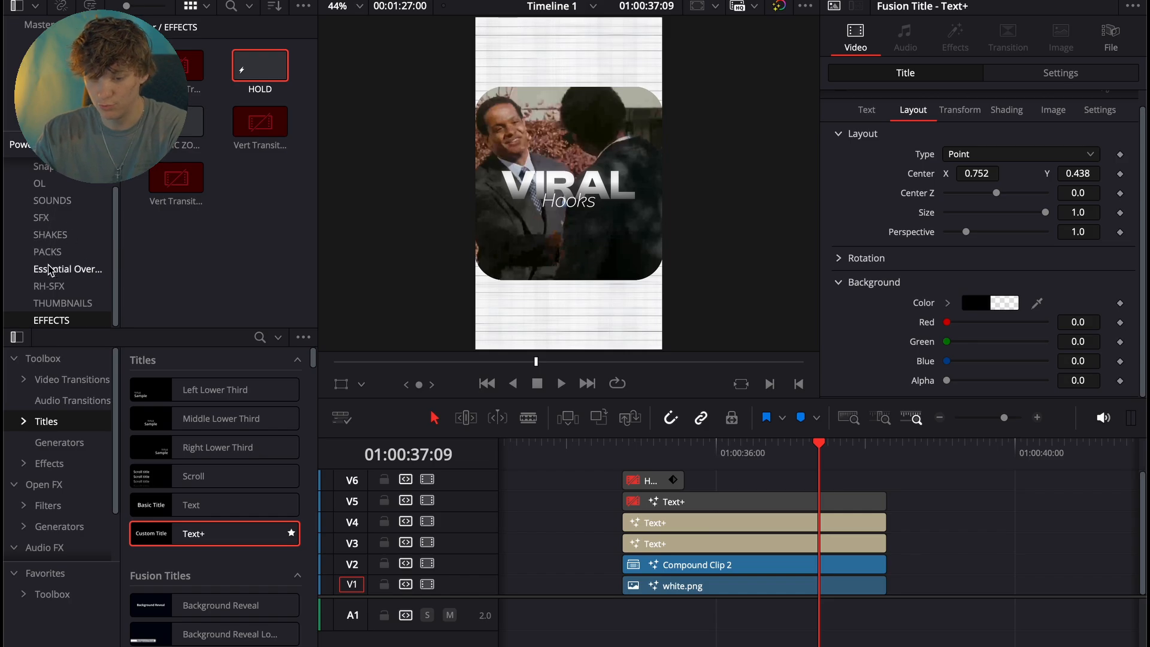
{"action": "left_click", "coordinate": [48, 286]}
{"action": "scroll", "coordinate": [208, 178], "scroll_direction": "up", "scroll_amount": 2}
{"action": "left_click_drag", "start_coordinate": [255, 128], "coordinate": [772, 602]}
{"action": "left_click", "coordinate": [808, 611]}
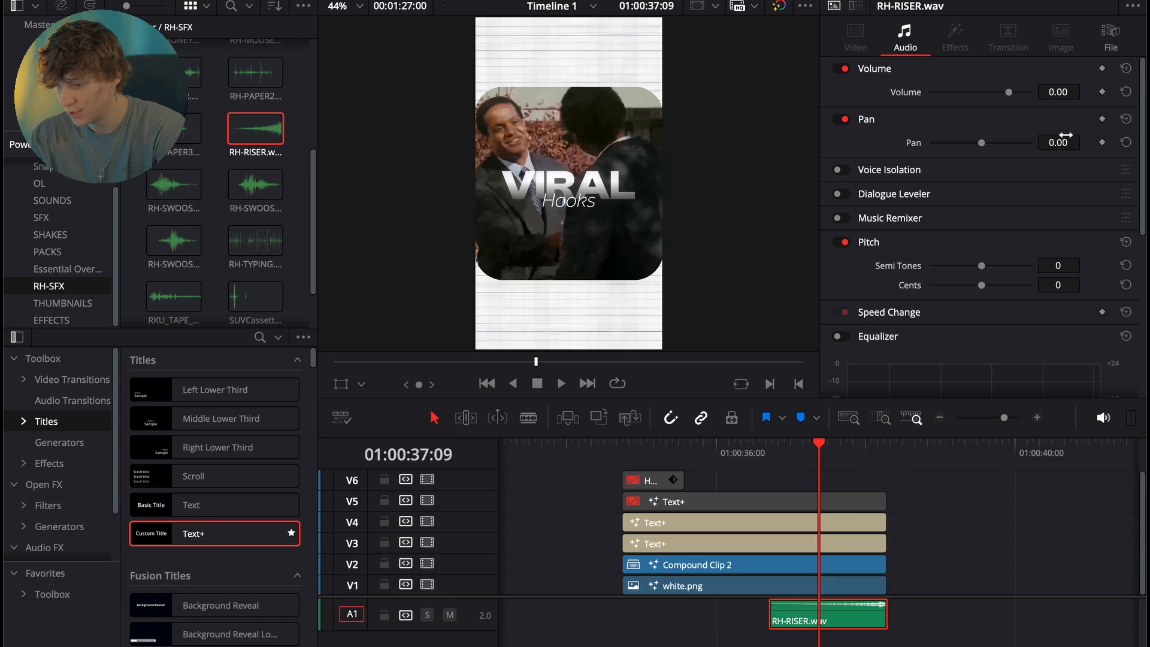
- Set the riser sound's volume to -9.40 and change audio track A1 to mono
{"action": "left_click_drag", "start_coordinate": [1084, 92], "coordinate": [1070, 96]}
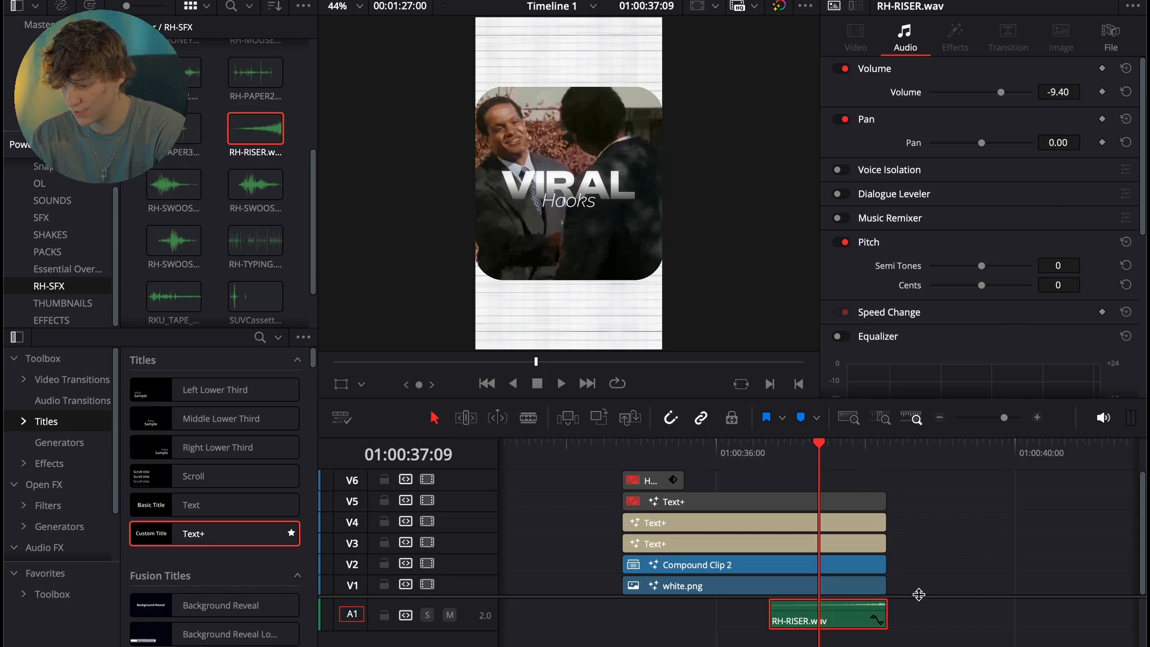
{"action": "left_click", "coordinate": [940, 418]}
{"action": "right_click", "coordinate": [485, 613]}
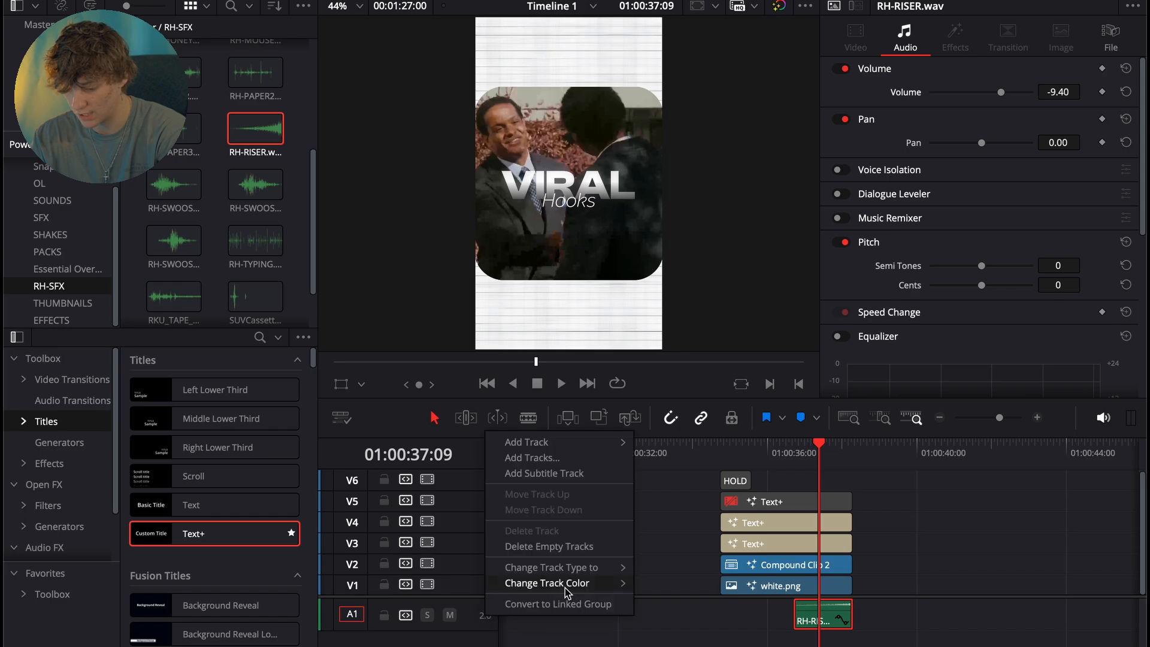
{"action": "key", "text": "Escape"}
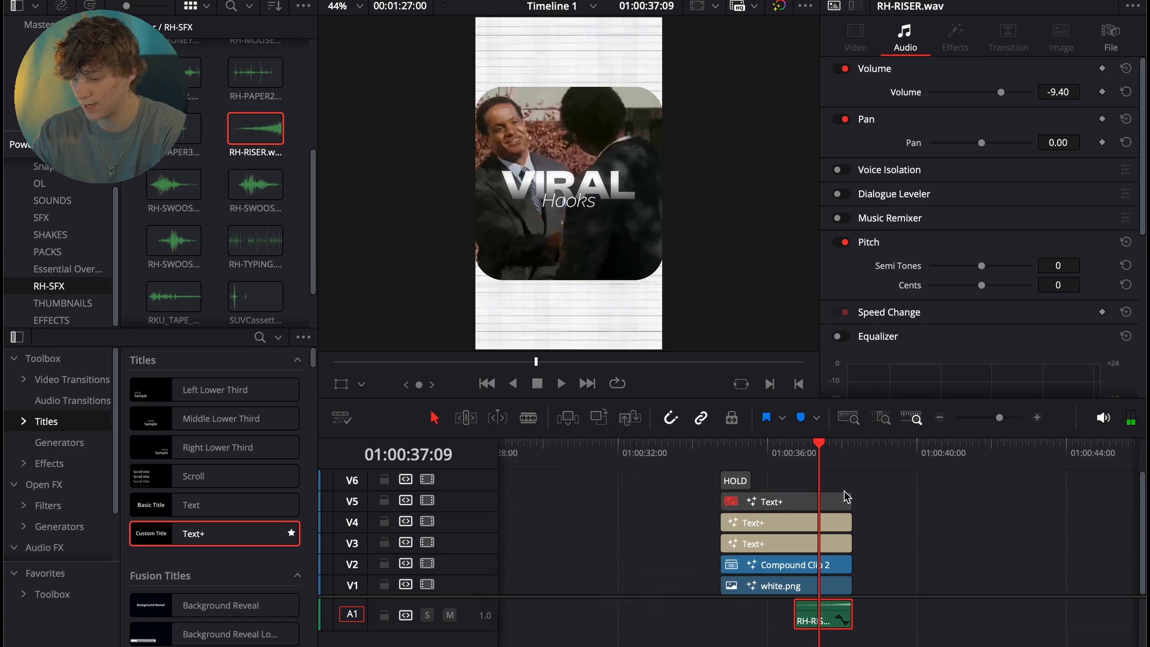
{"action": "key", "text": "space"}
{"action": "key", "text": "space"}
- Place Vert Transition 2.mov from EFFECTS on V6 across the end of the scene at 01:00:38:07
{"action": "left_click", "coordinate": [1036, 417]}
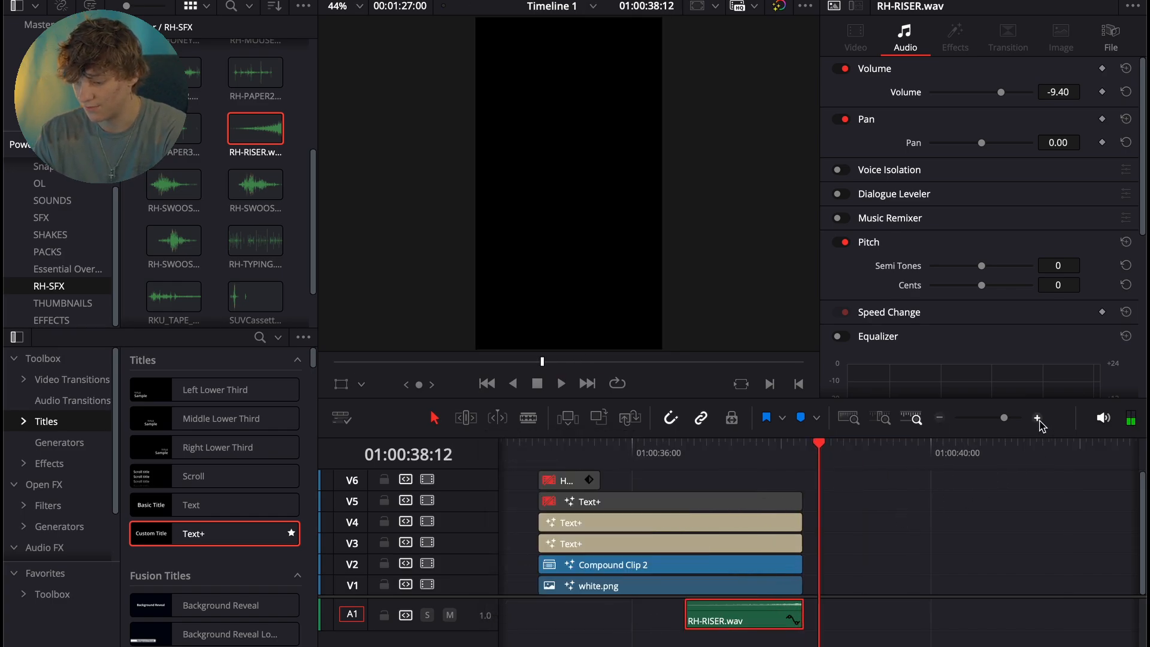
{"action": "left_click", "coordinate": [788, 487]}
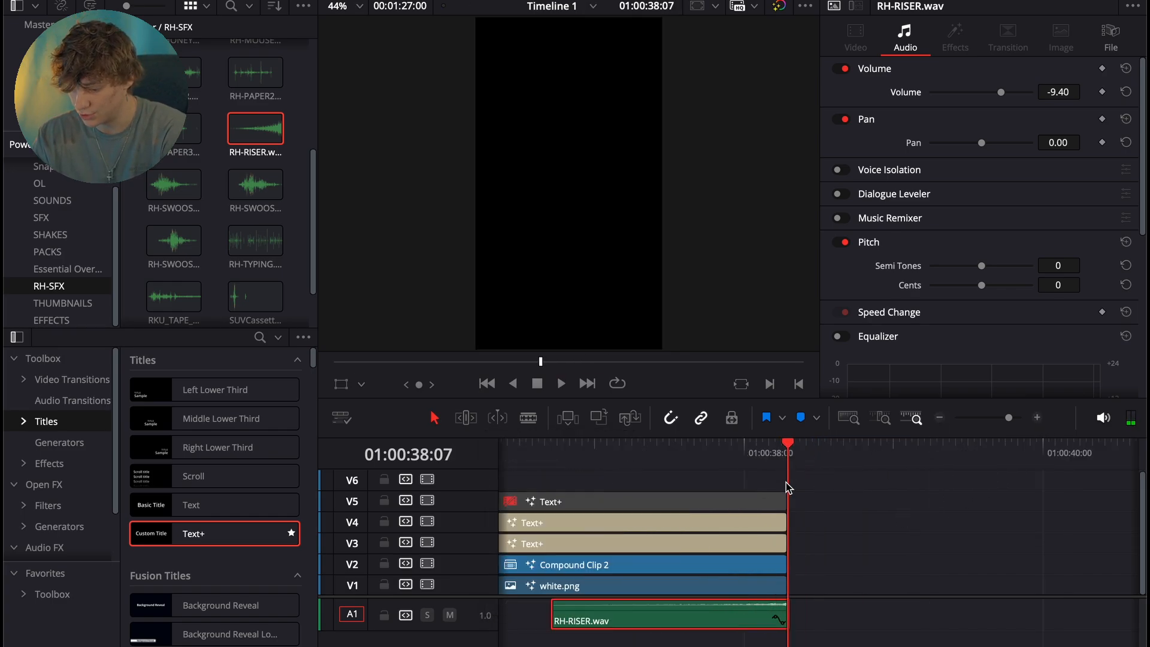
{"action": "left_click", "coordinate": [1039, 418]}
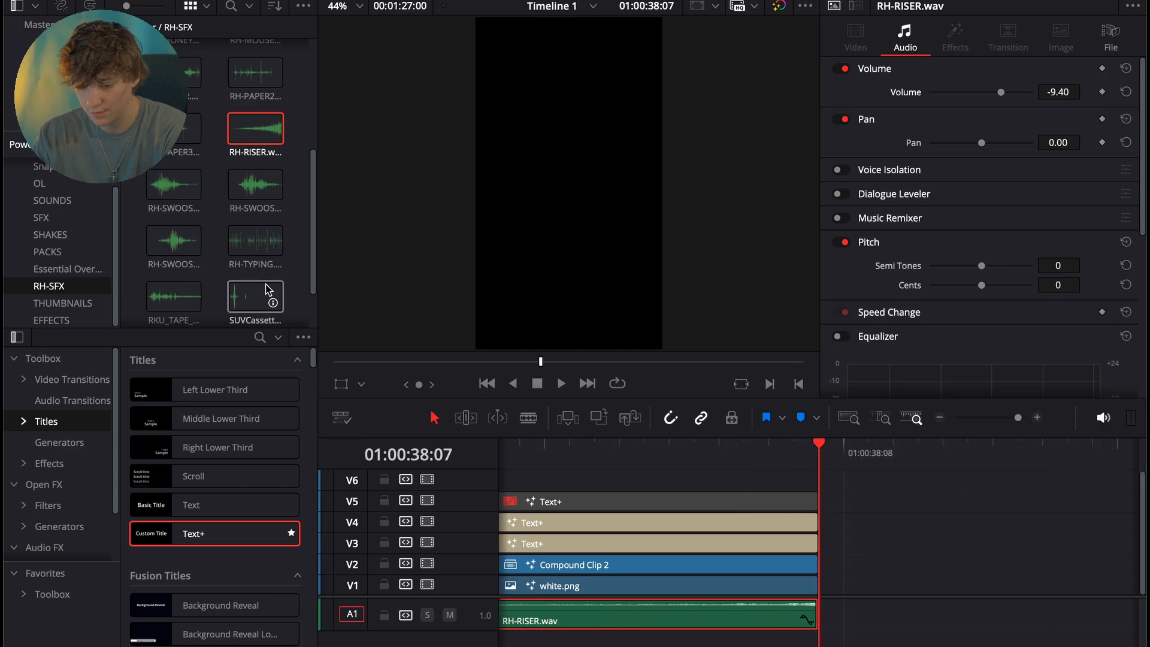
{"action": "left_click", "coordinate": [52, 319]}
{"action": "left_click_drag", "start_coordinate": [176, 177], "coordinate": [798, 494]}
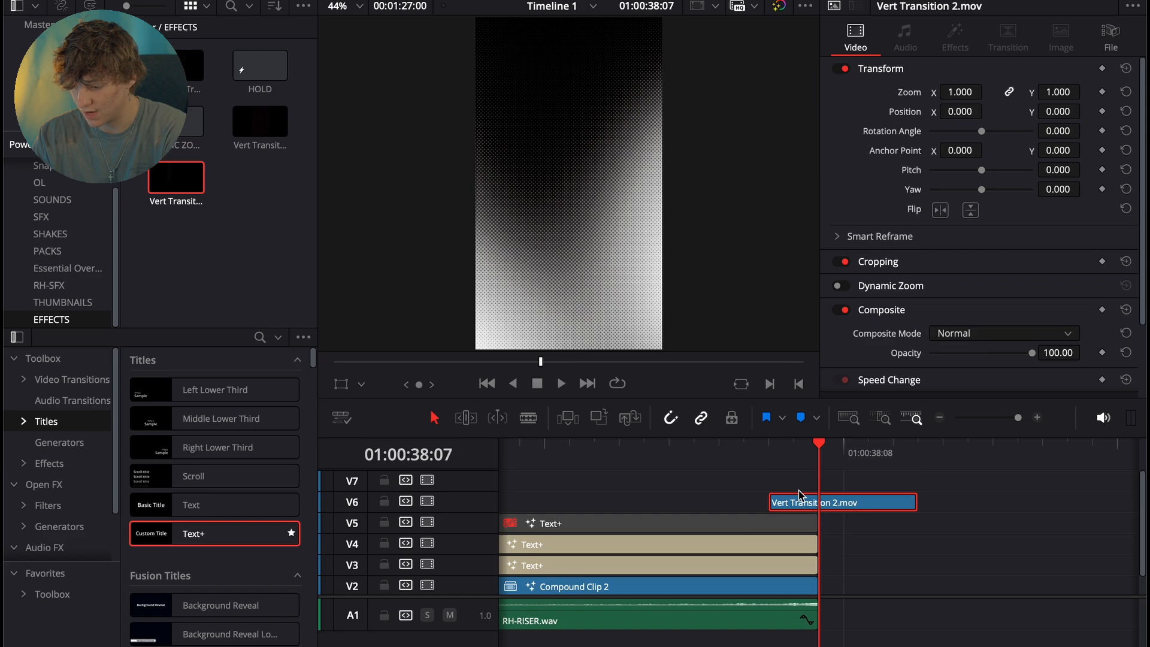
- Set the transition clip's composite mode to Screen and play it back
{"action": "left_click", "coordinate": [970, 333]}
{"action": "scroll", "coordinate": [942, 410], "scroll_direction": "down", "scroll_amount": 5}
{"action": "left_click", "coordinate": [954, 357]}
{"action": "left_click", "coordinate": [770, 449]}
{"action": "key", "text": "space"}
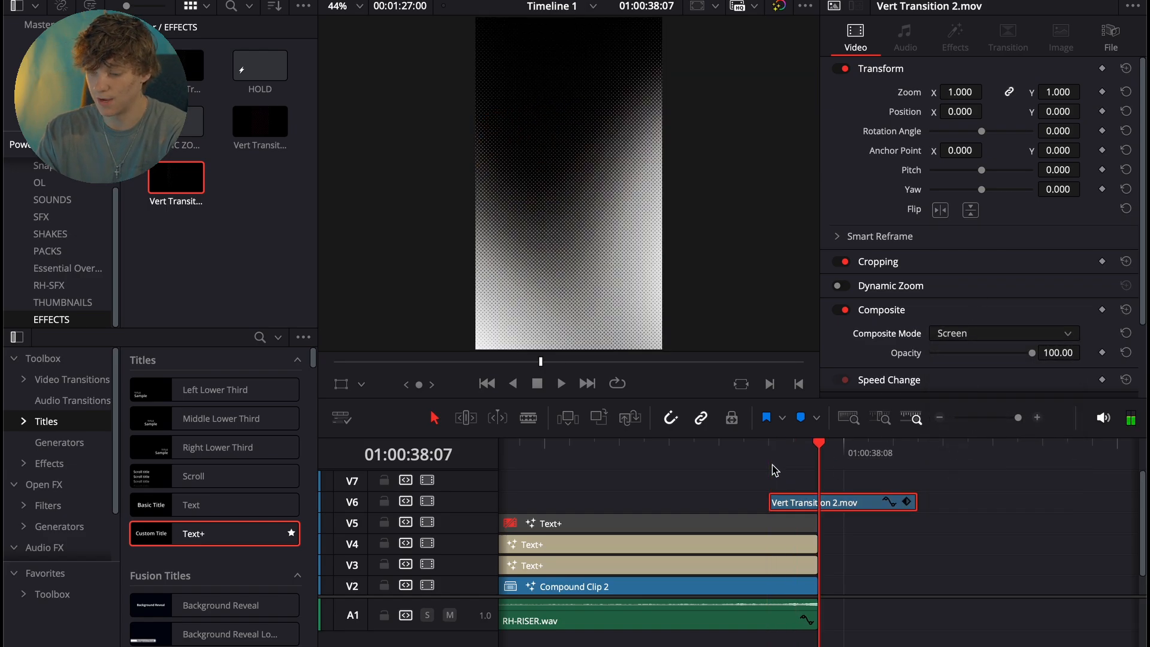
- Shift the transition clip on V6 one frame earlier and check it frame by frame
{"action": "key", "text": "Left"}
{"action": "left_click_drag", "start_coordinate": [826, 507], "coordinate": [775, 506]}
{"action": "left_click", "coordinate": [728, 459]}
{"action": "key", "text": "Right"}
{"action": "key", "text": "Right"}
{"action": "key", "text": "Right"}
{"action": "key", "text": "Right"}
{"action": "key", "text": "Left"}
{"action": "key", "text": "Left"}
{"action": "key", "text": "Right"}
{"action": "key", "text": "Right"}
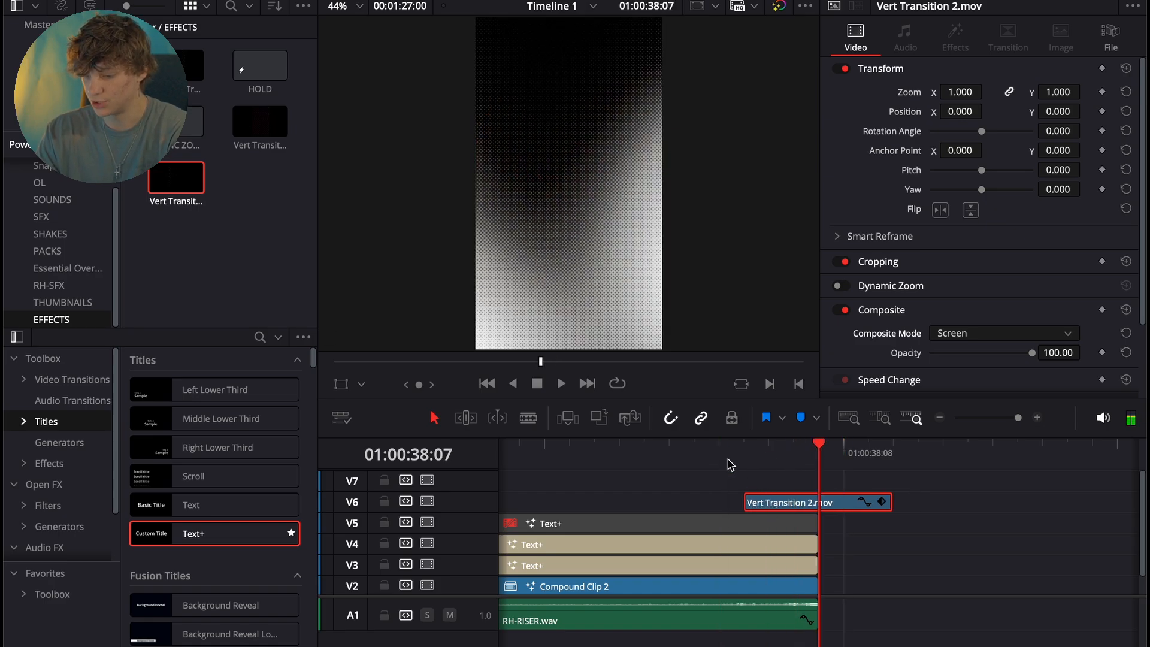
- Add RKU_TAPE_FX_CASSETTE_VHS_INSERT_LOFI.wav from RH-SFX on a second audio track beneath the transition
{"action": "left_click", "coordinate": [939, 417]}
{"action": "left_click", "coordinate": [940, 418]}
{"action": "left_click", "coordinate": [940, 417]}
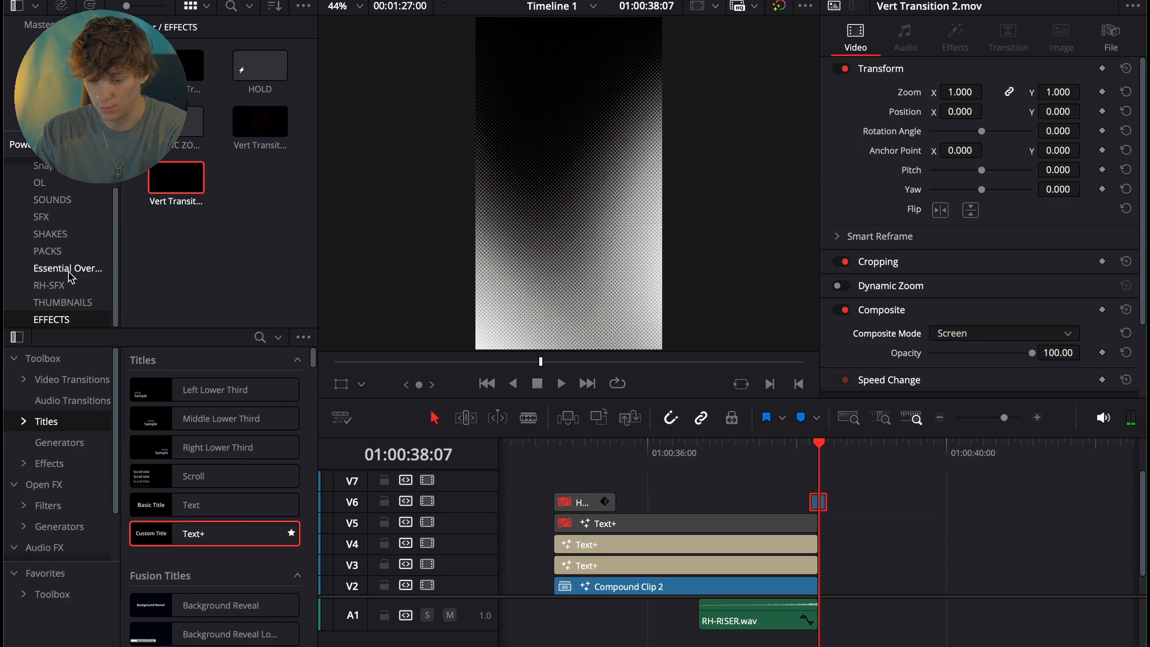
{"action": "left_click", "coordinate": [48, 285]}
{"action": "scroll", "coordinate": [224, 262], "scroll_direction": "down", "scroll_amount": 3}
{"action": "left_click_drag", "start_coordinate": [179, 233], "coordinate": [829, 642]}
- Cut the tape sound effect at 01:00:38:14 and delete its remaining part
{"action": "left_click_drag", "start_coordinate": [835, 458], "coordinate": [834, 460]}
{"action": "key", "text": "space"}
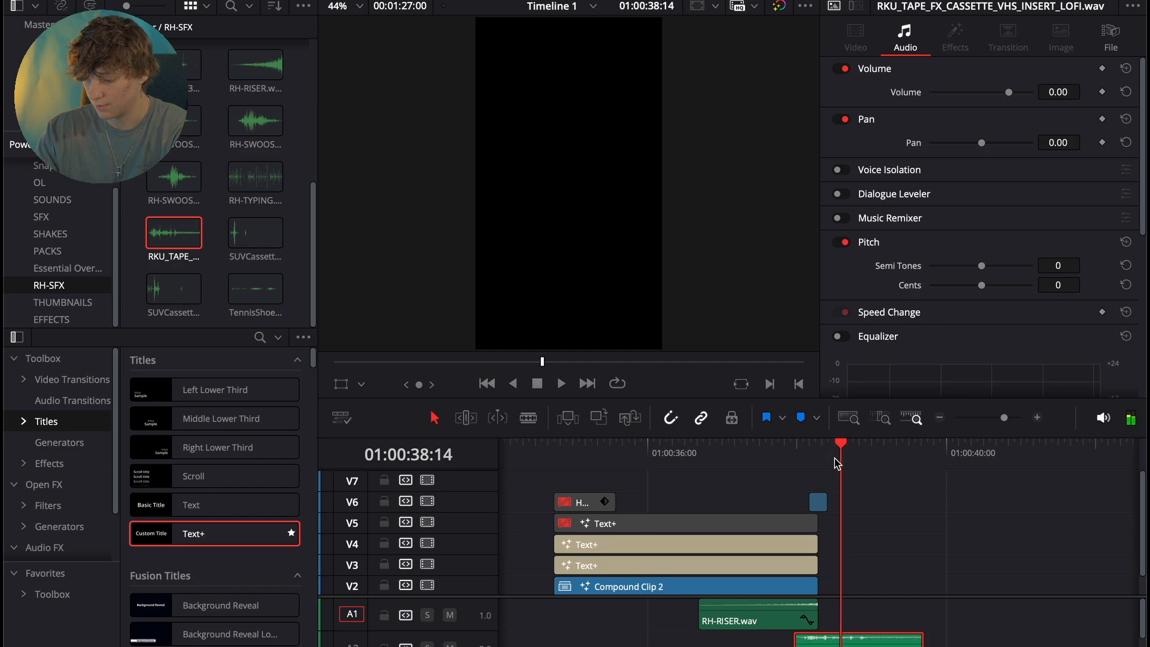
{"action": "scroll", "coordinate": [856, 620], "scroll_direction": "down", "scroll_amount": 1}
{"action": "left_click_drag", "start_coordinate": [950, 625], "coordinate": [892, 639]}
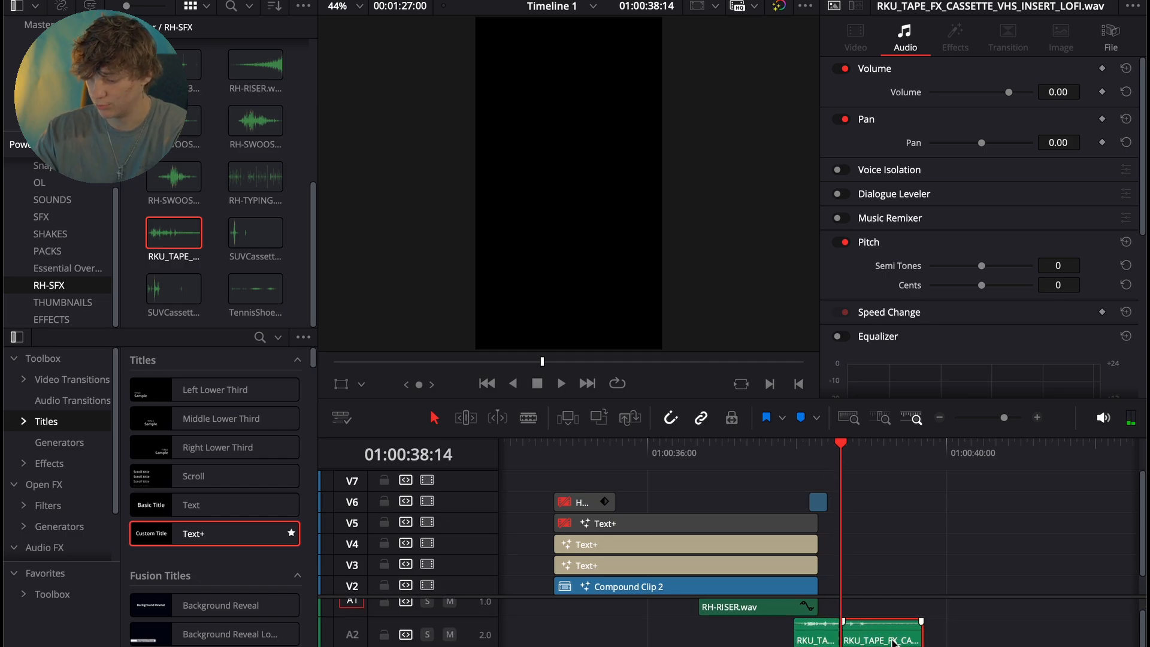
{"action": "key", "text": "BackSpace"}
- Set the tape sound's volume to -7.00 and pitch to -1 semitone, and fade out its end
{"action": "left_click", "coordinate": [815, 632]}
{"action": "left_click_drag", "start_coordinate": [1077, 92], "coordinate": [1059, 92]}
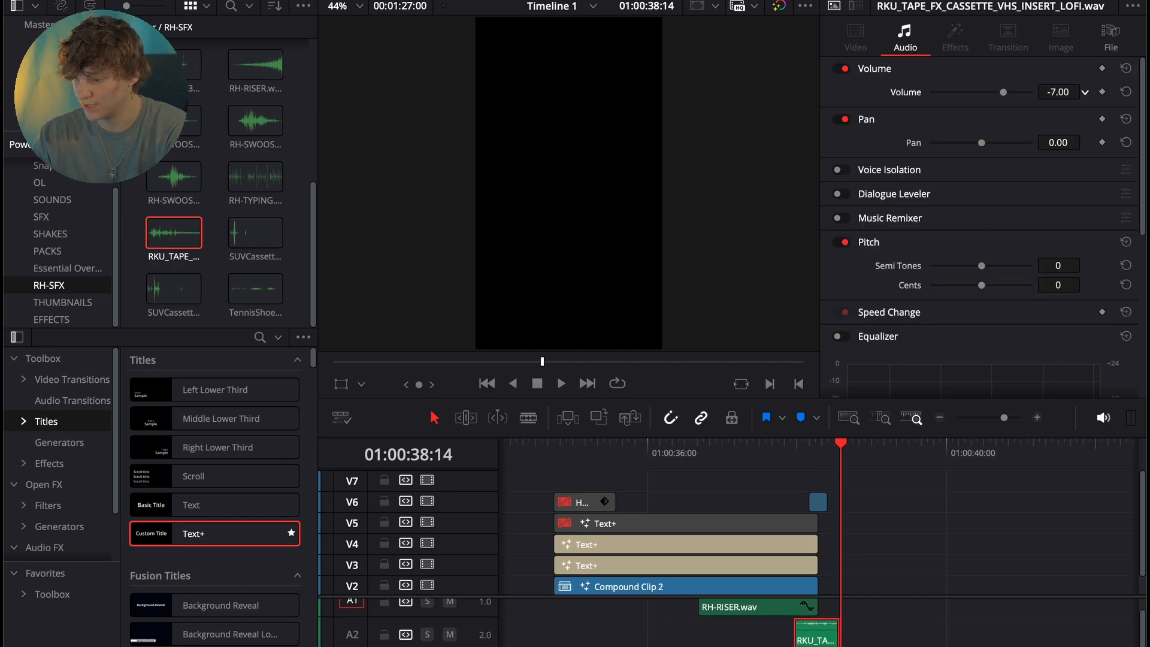
{"action": "left_click_drag", "start_coordinate": [1058, 265], "coordinate": [1053, 265]}
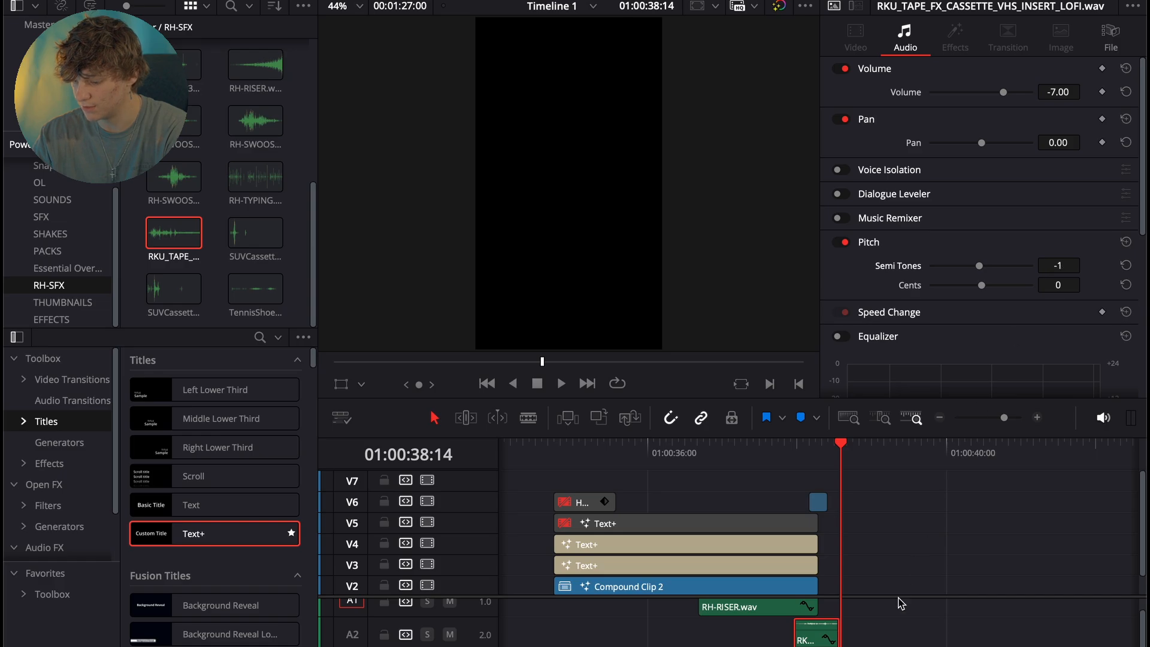
{"action": "left_click_drag", "start_coordinate": [838, 622], "coordinate": [823, 621]}
- Play back the scene's ending transition with its sounds and the HOLD zoom effect at the scene's start
{"action": "left_click", "coordinate": [794, 446]}
{"action": "key", "text": "space"}
{"action": "left_click", "coordinate": [810, 458]}
{"action": "left_click", "coordinate": [797, 456]}
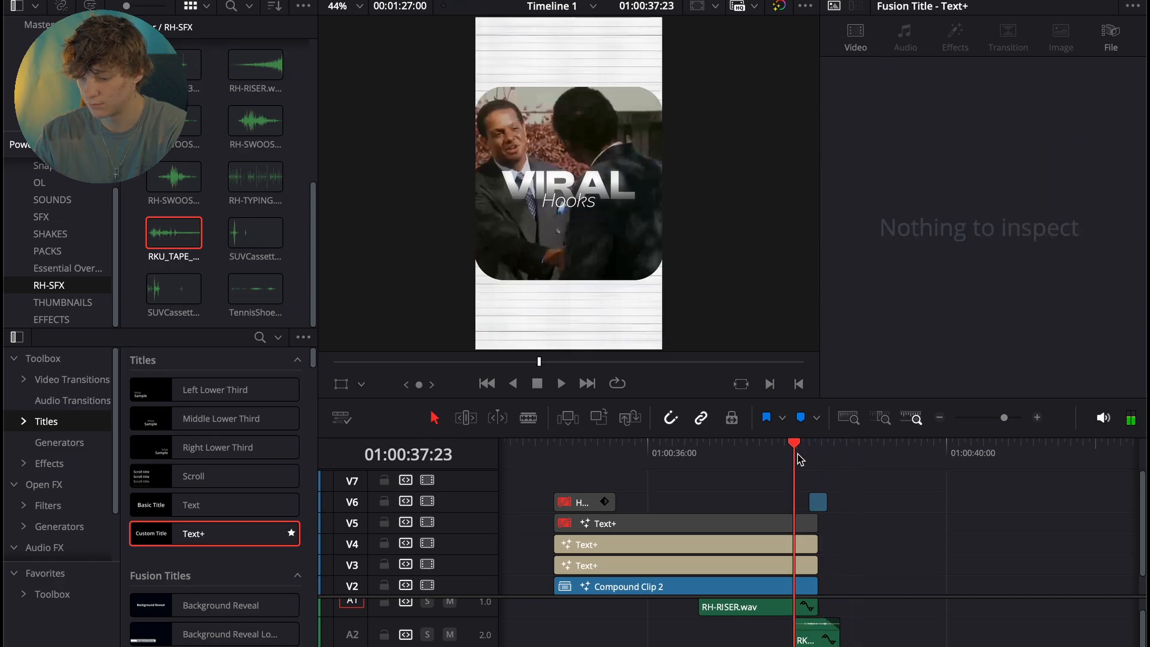
{"action": "key", "text": "space"}
{"action": "left_click_drag", "start_coordinate": [798, 458], "coordinate": [555, 475]}
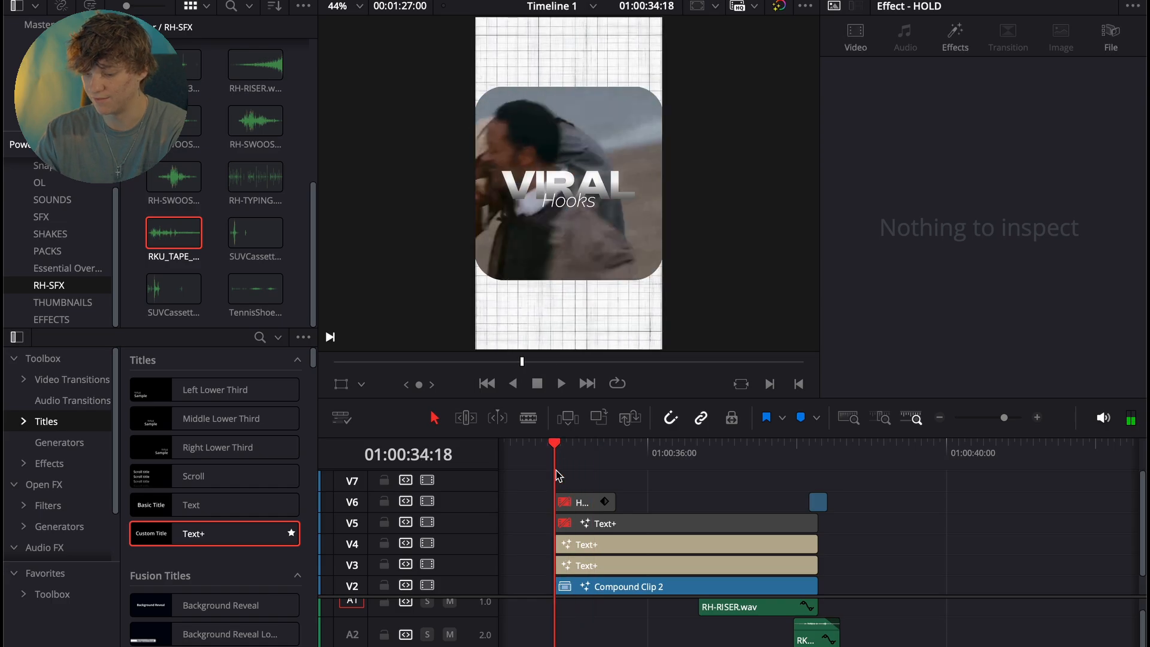
{"action": "left_click", "coordinate": [573, 506]}
{"action": "key", "text": "space"}
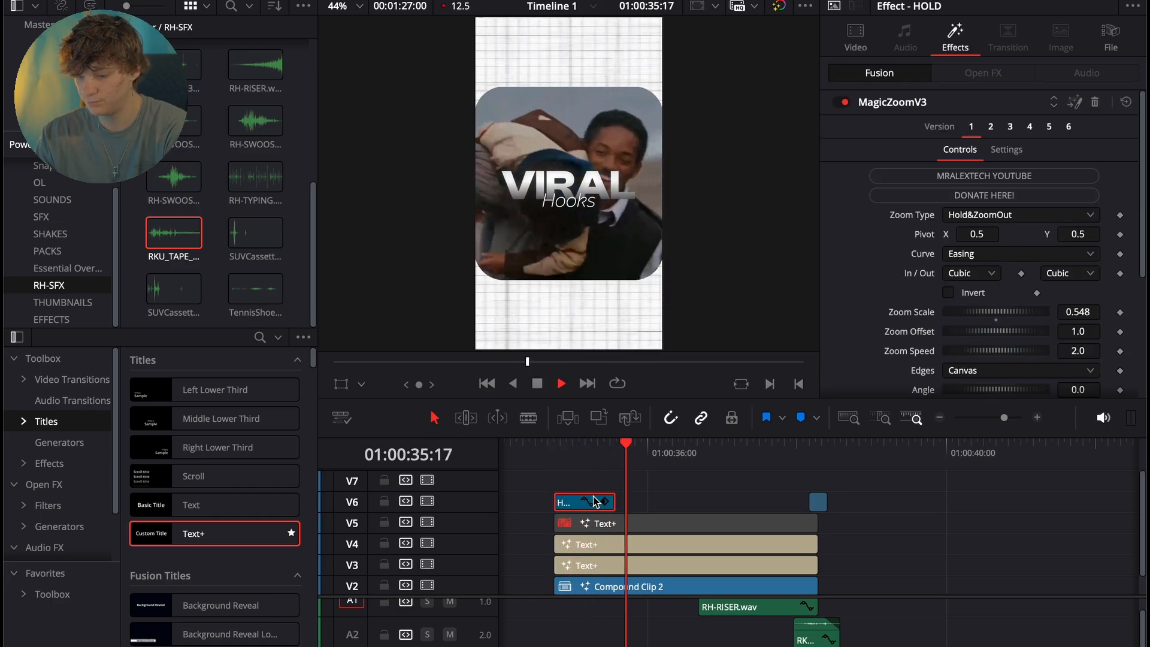
{"action": "key", "text": "space"}
- Apply the Up V2 effect to the VIRAL title on V3 and play back the scene
{"action": "left_click", "coordinate": [555, 449]}
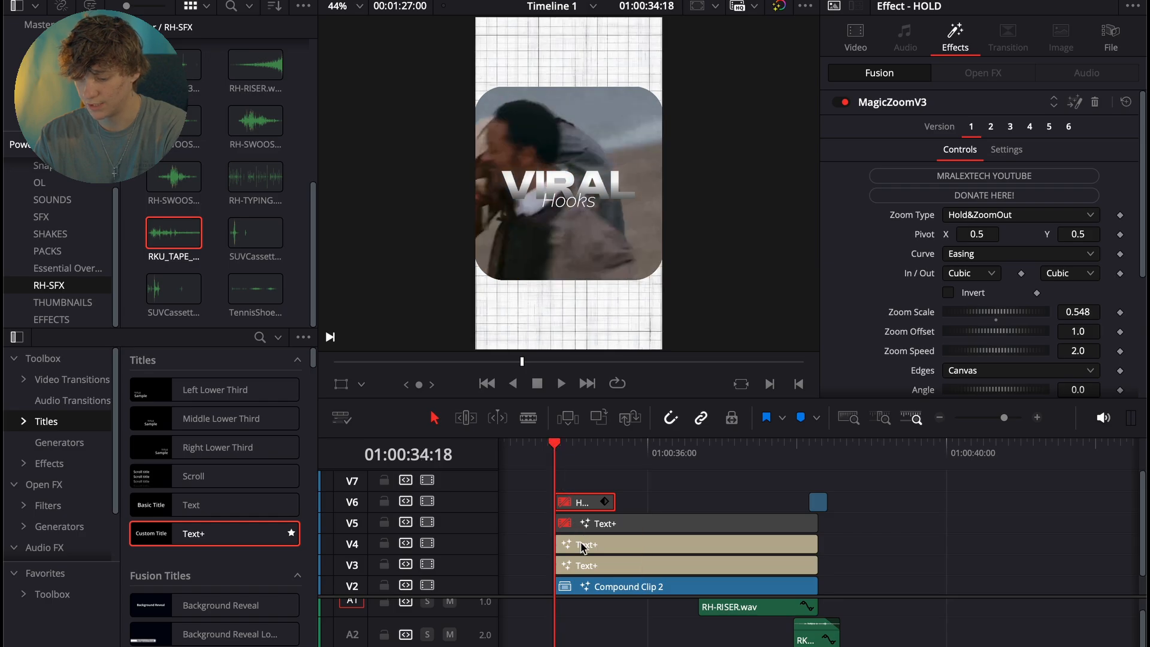
{"action": "left_click", "coordinate": [584, 559]}
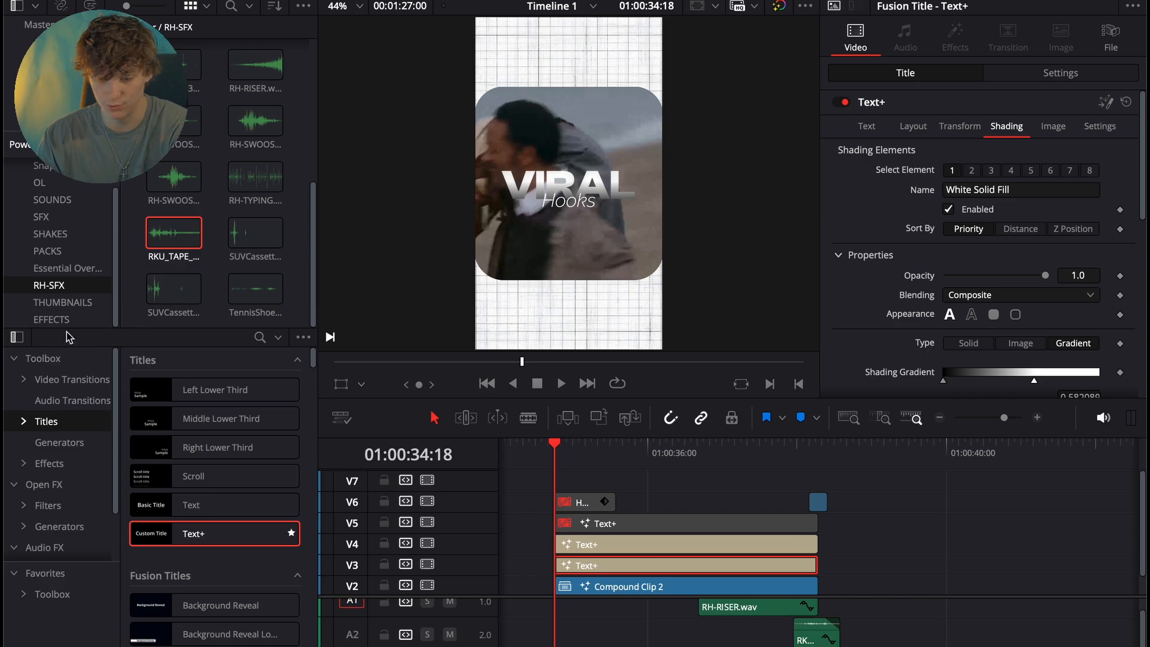
{"action": "left_click", "coordinate": [49, 462]}
{"action": "scroll", "coordinate": [180, 500], "scroll_direction": "down", "scroll_amount": 10}
{"action": "scroll", "coordinate": [179, 500], "scroll_direction": "down", "scroll_amount": 10}
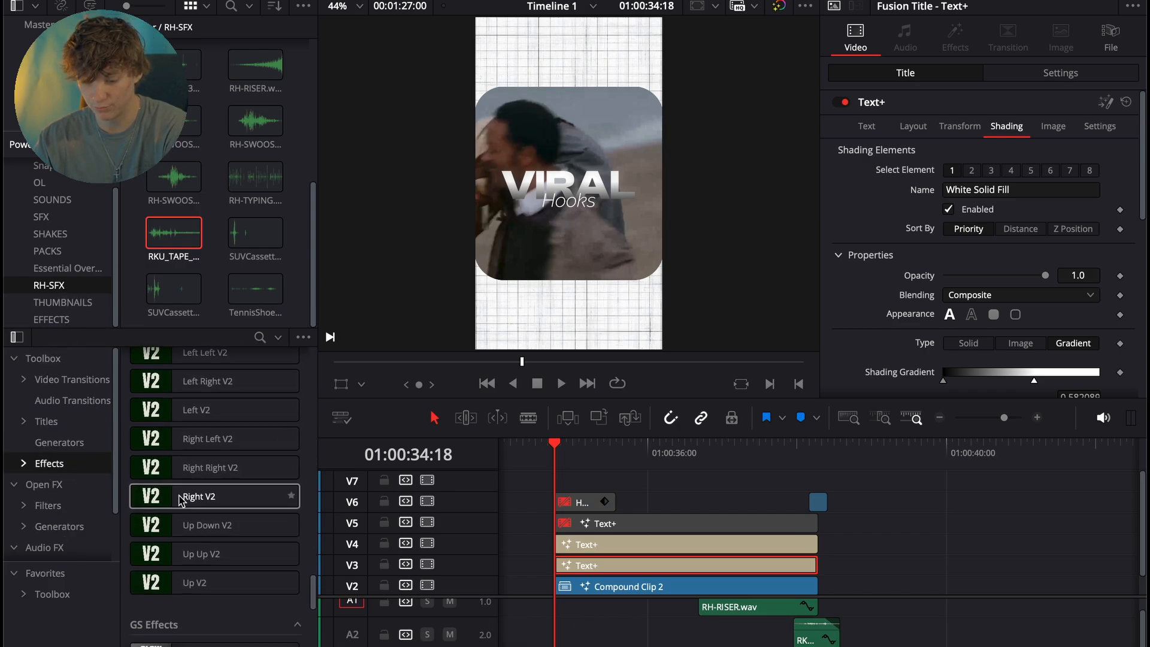
{"action": "left_click_drag", "start_coordinate": [208, 520], "coordinate": [594, 563]}
{"action": "left_click", "coordinate": [1034, 419]}
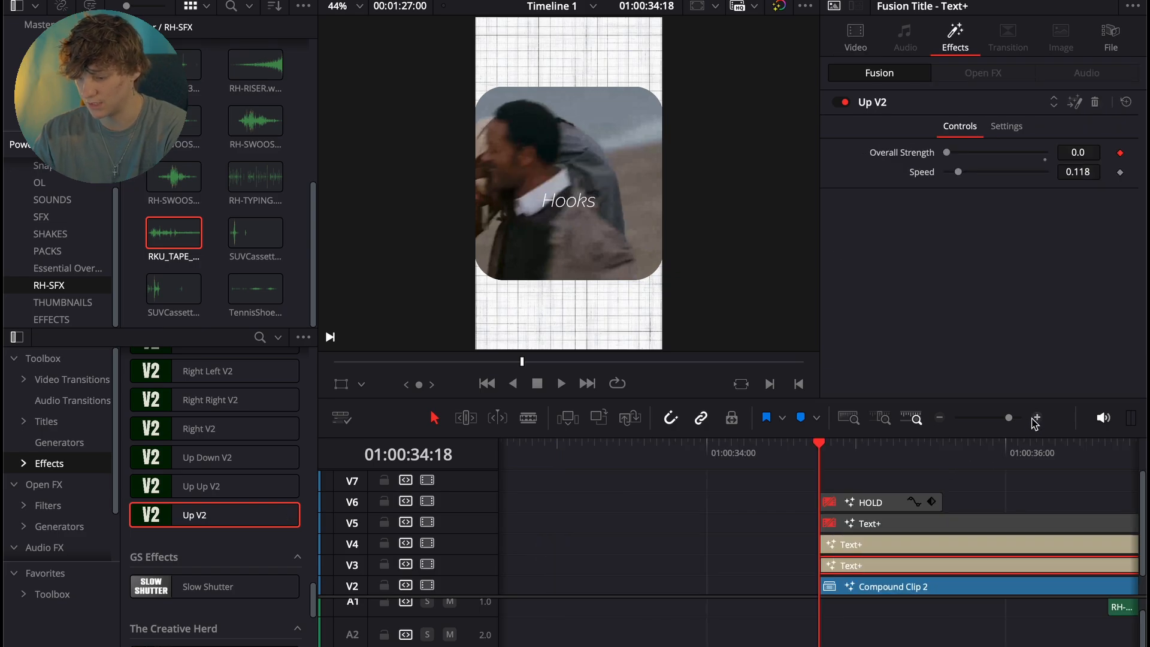
{"action": "key", "text": "space"}
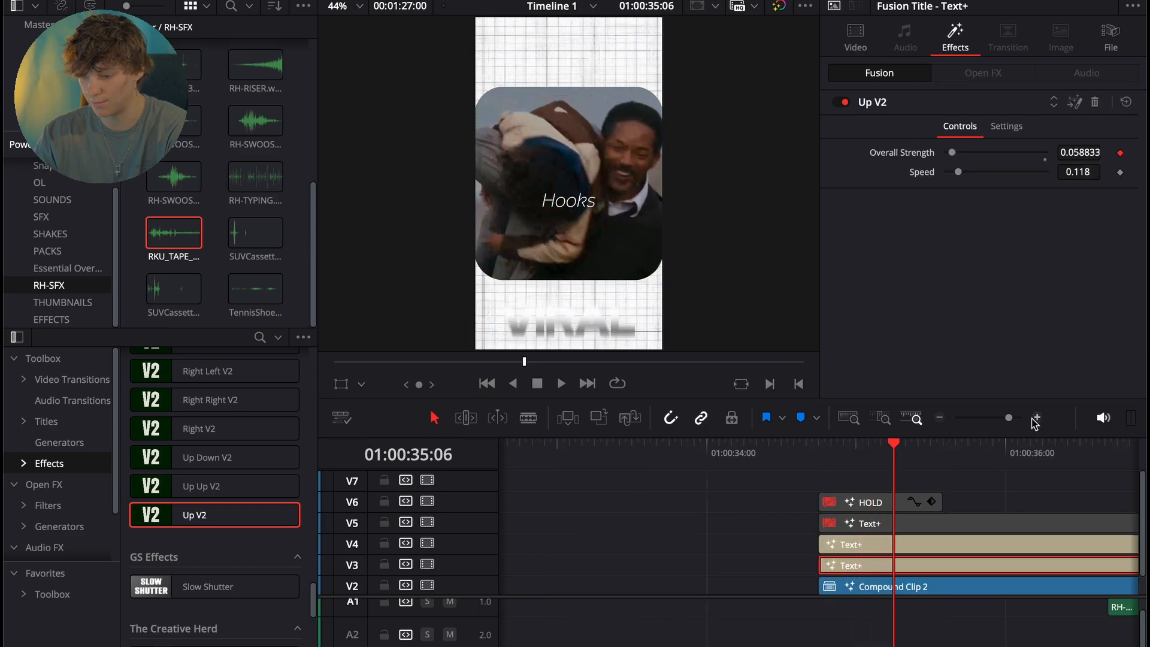
{"action": "left_click", "coordinate": [938, 419]}
{"action": "key", "text": "space"}
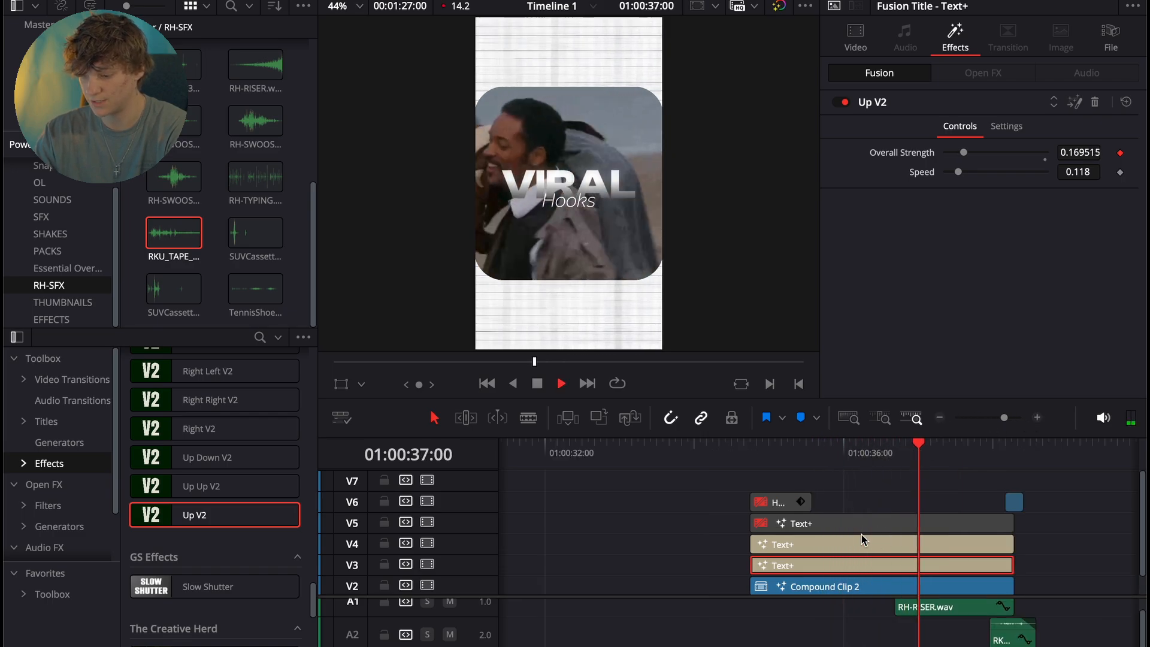
{"action": "left_click_drag", "start_coordinate": [990, 457], "coordinate": [744, 470]}
- Keyframe the shading opacity of the VIRAL title on V3 at 0.22 at 01:00:35:06
{"action": "left_click", "coordinate": [786, 543]}
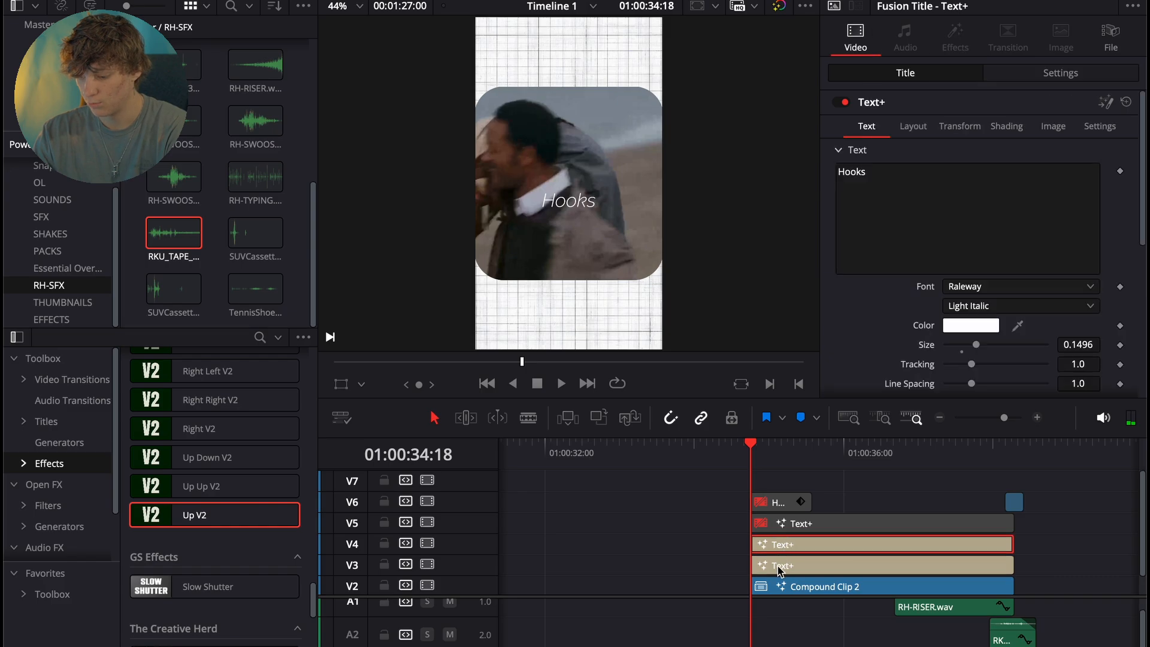
{"action": "left_click", "coordinate": [778, 566]}
{"action": "key", "text": "space"}
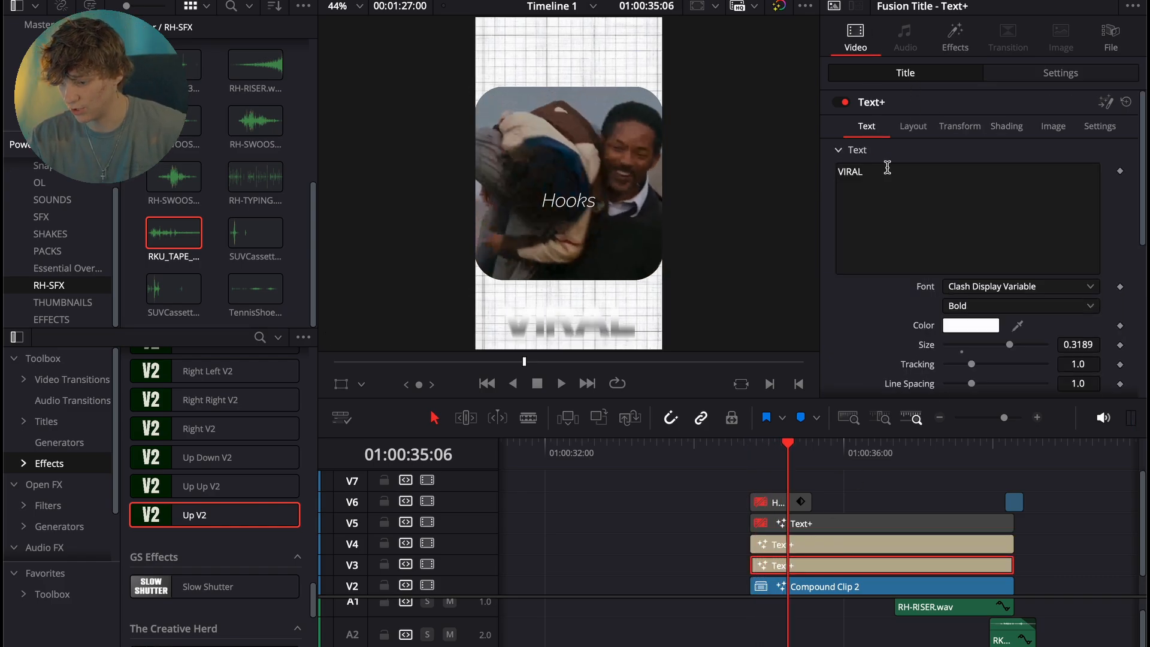
{"action": "scroll", "coordinate": [958, 239], "scroll_direction": "down", "scroll_amount": 5}
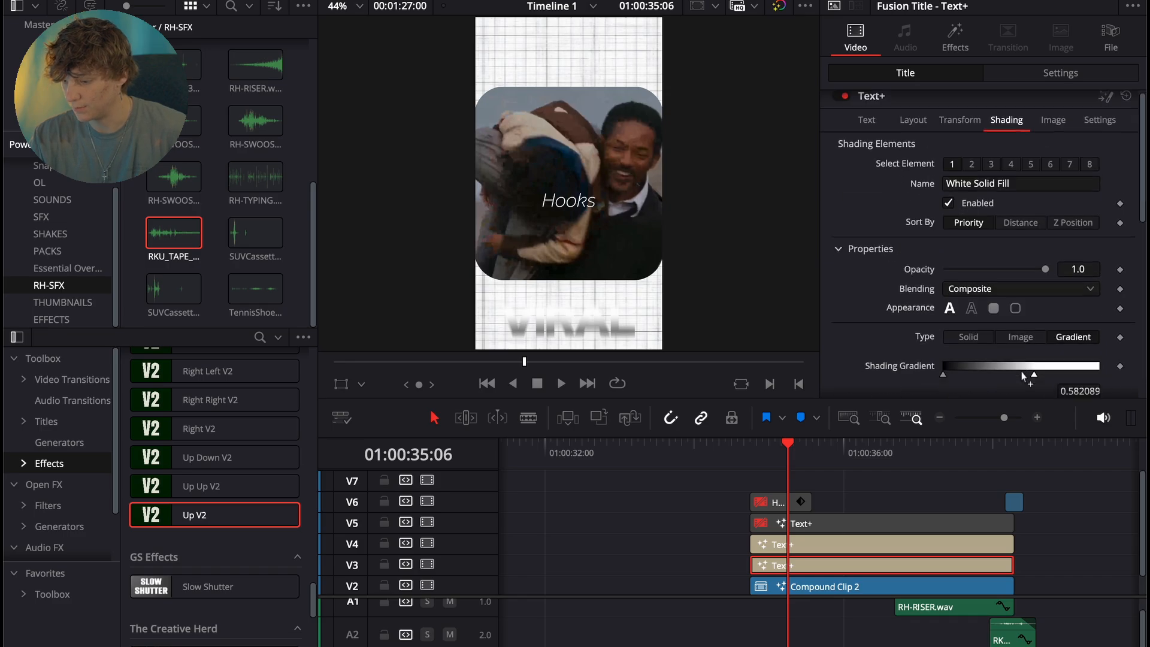
{"action": "scroll", "coordinate": [1024, 376], "scroll_direction": "down", "scroll_amount": 3}
{"action": "left_click_drag", "start_coordinate": [1045, 191], "coordinate": [968, 191]}
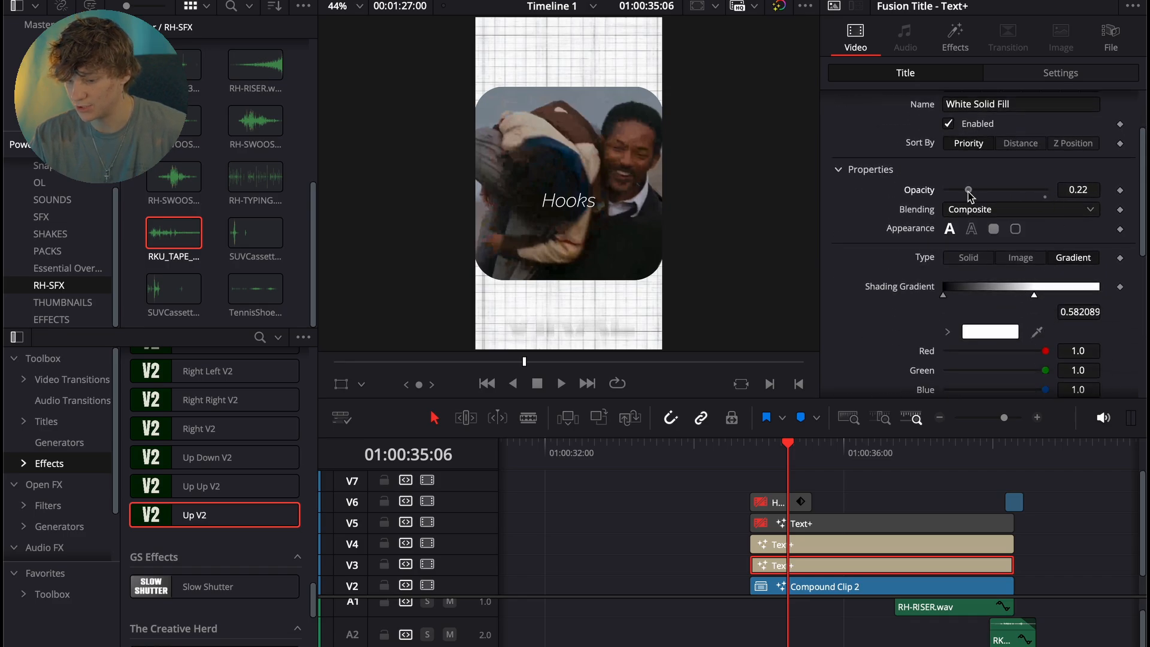
{"action": "left_click", "coordinate": [1120, 192]}
- Keyframe the VIRAL title's shading opacity at 1.0 at 01:00:35:10 and return to the scene's start
{"action": "key", "text": "Up"}
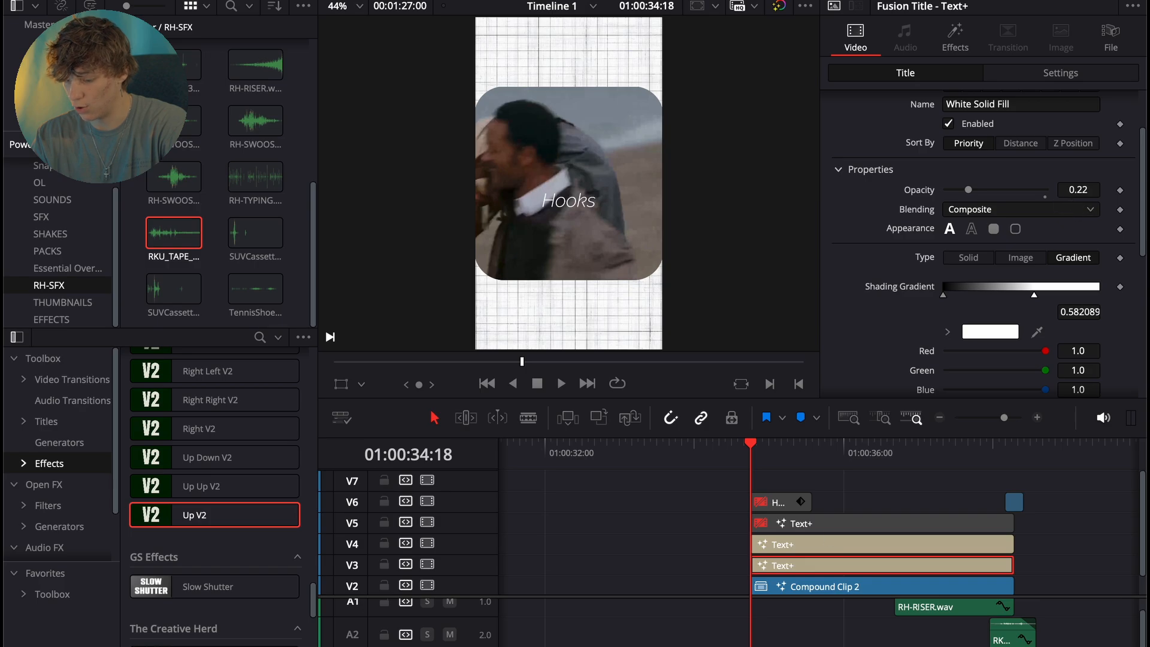
{"action": "left_click_drag", "start_coordinate": [759, 453], "coordinate": [803, 459]}
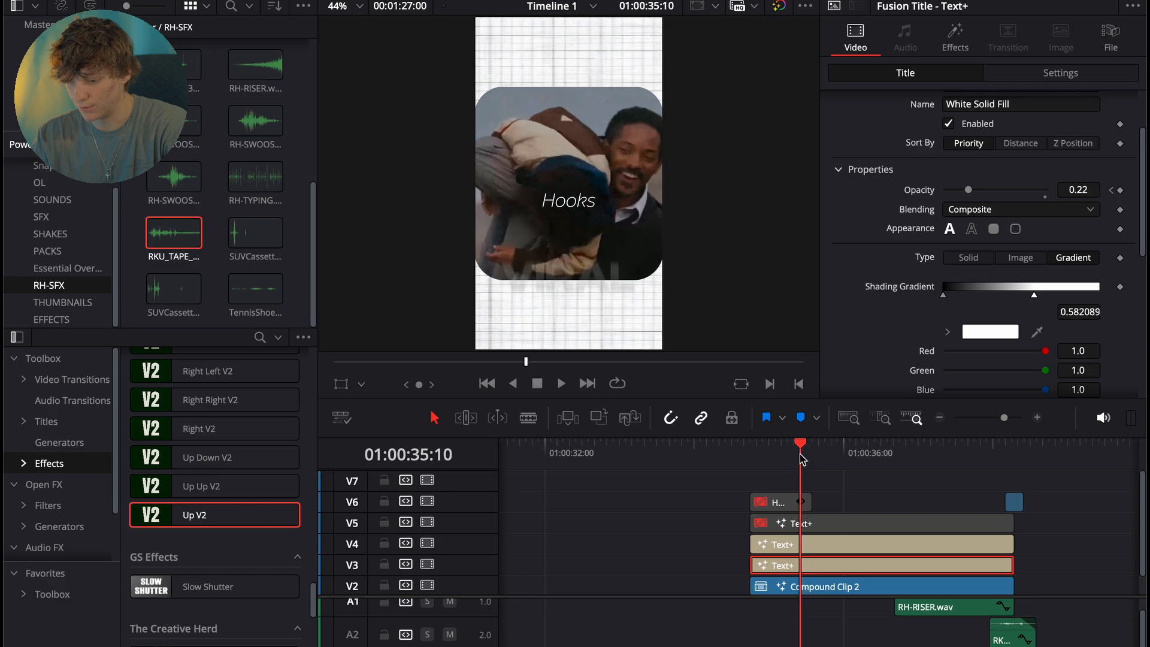
{"action": "left_click_drag", "start_coordinate": [968, 190], "coordinate": [1045, 191]}
{"action": "left_click", "coordinate": [753, 460]}
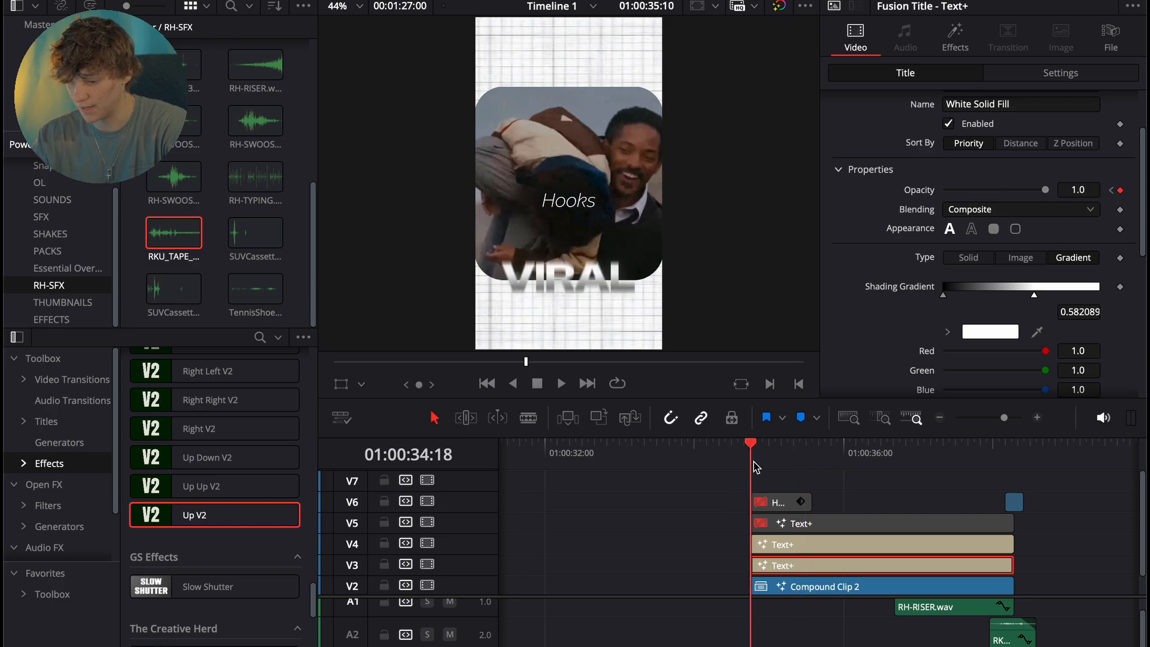
- Disable the VIRAL title on V3 and trim the starts of the titles on V4 and V5 to 01:00:36:03
{"action": "key", "text": "space"}
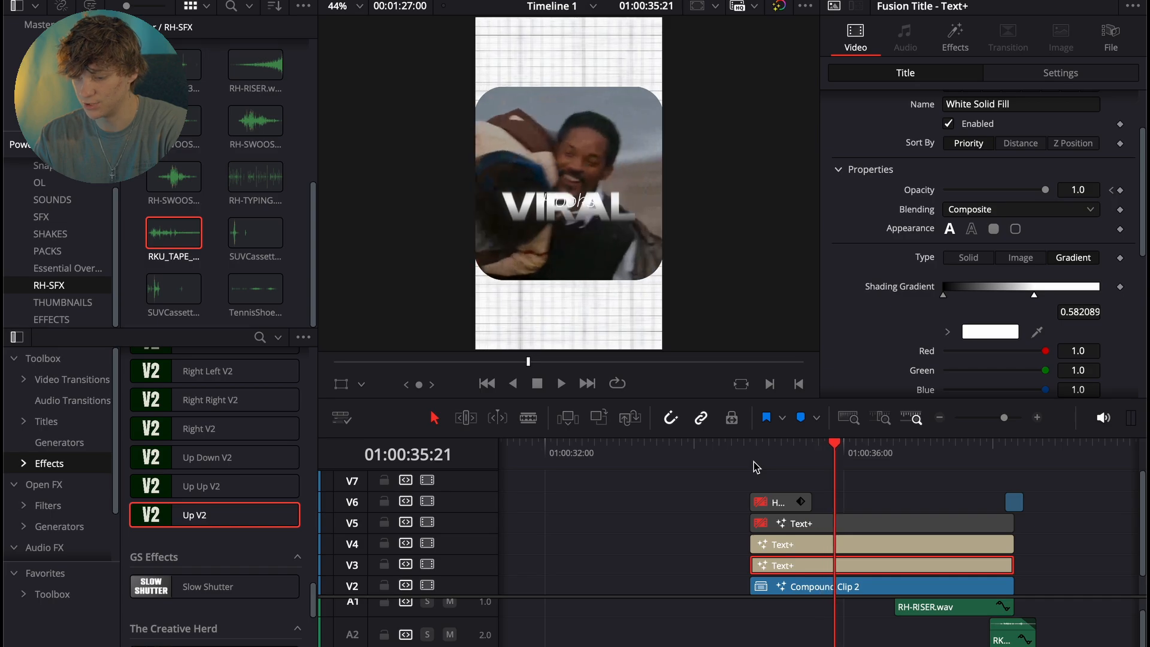
{"action": "key", "text": "space"}
{"action": "left_click_drag", "start_coordinate": [849, 460], "coordinate": [827, 473]}
{"action": "key", "text": "d"}
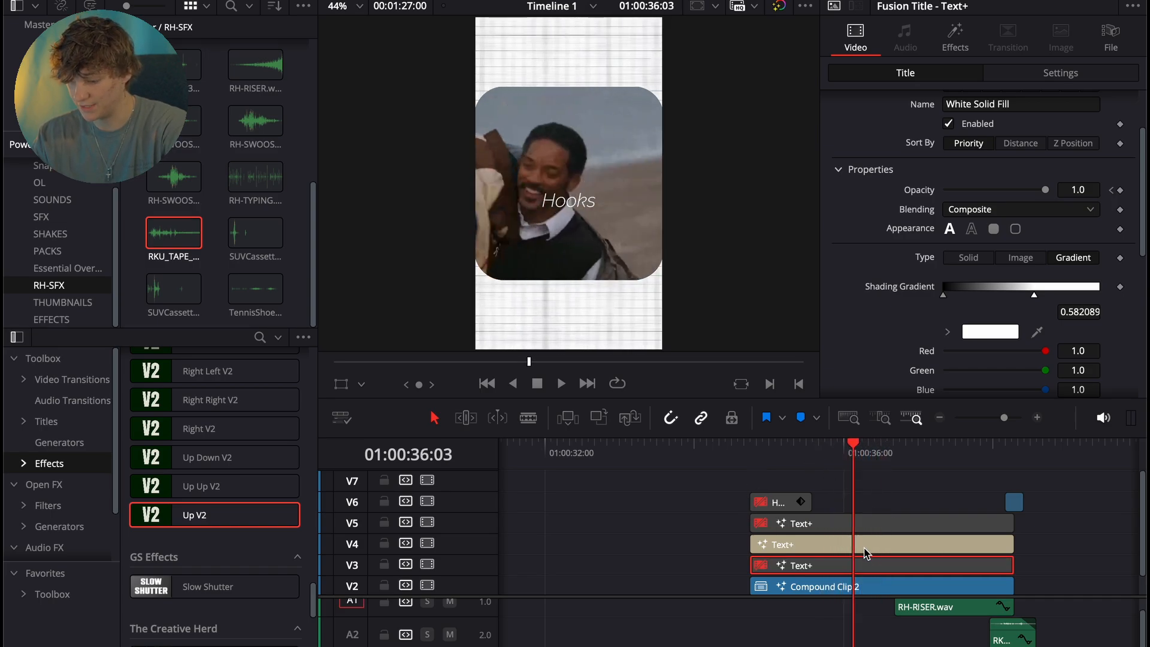
{"action": "left_click", "coordinate": [860, 546]}
{"action": "key", "text": "shift+bracketleft"}
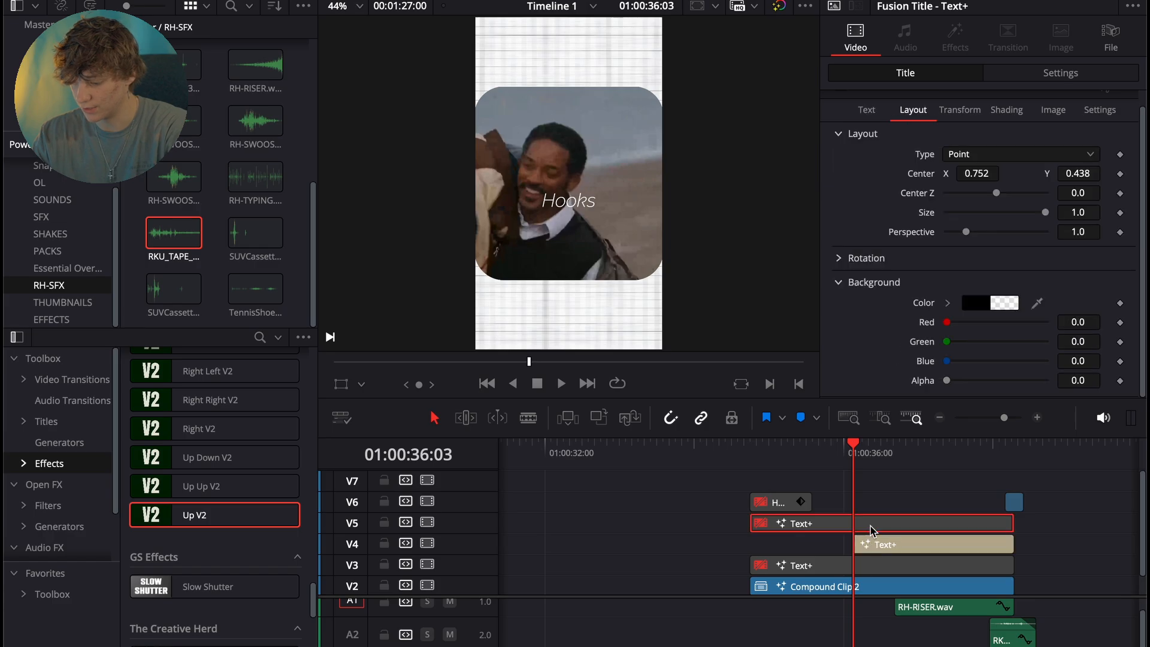
{"action": "left_click", "coordinate": [871, 526]}
{"action": "key", "text": "shift+bracketleft"}
- Add a Transform node to the Hooks title in Fusion and keyframe its Center at Y 0.455 on frame 33
{"action": "left_click", "coordinate": [873, 546]}
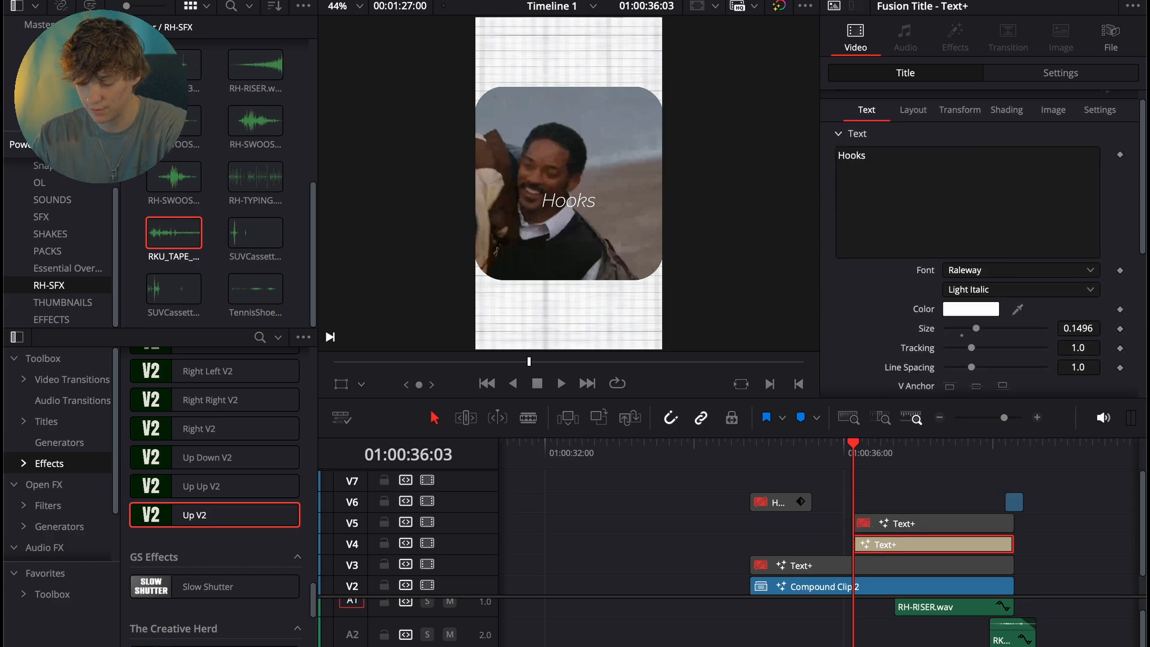
{"action": "key", "text": "shift+5"}
{"action": "key", "text": "shift+space"}
{"action": "type", "text": "trans"}
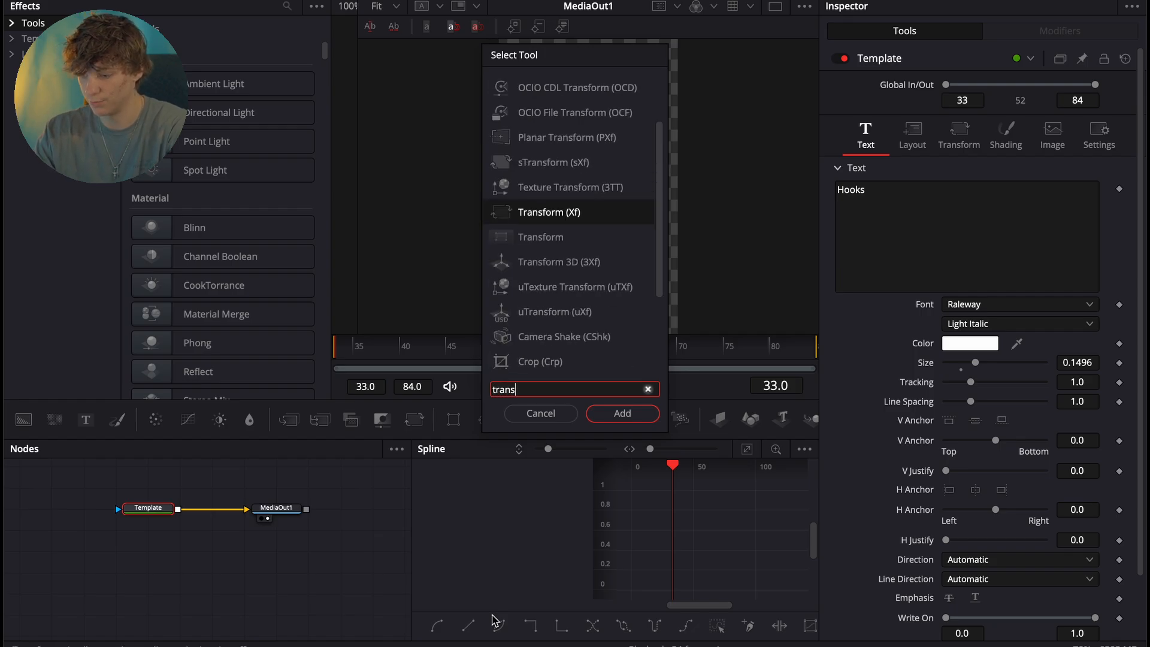
{"action": "key", "text": "Return"}
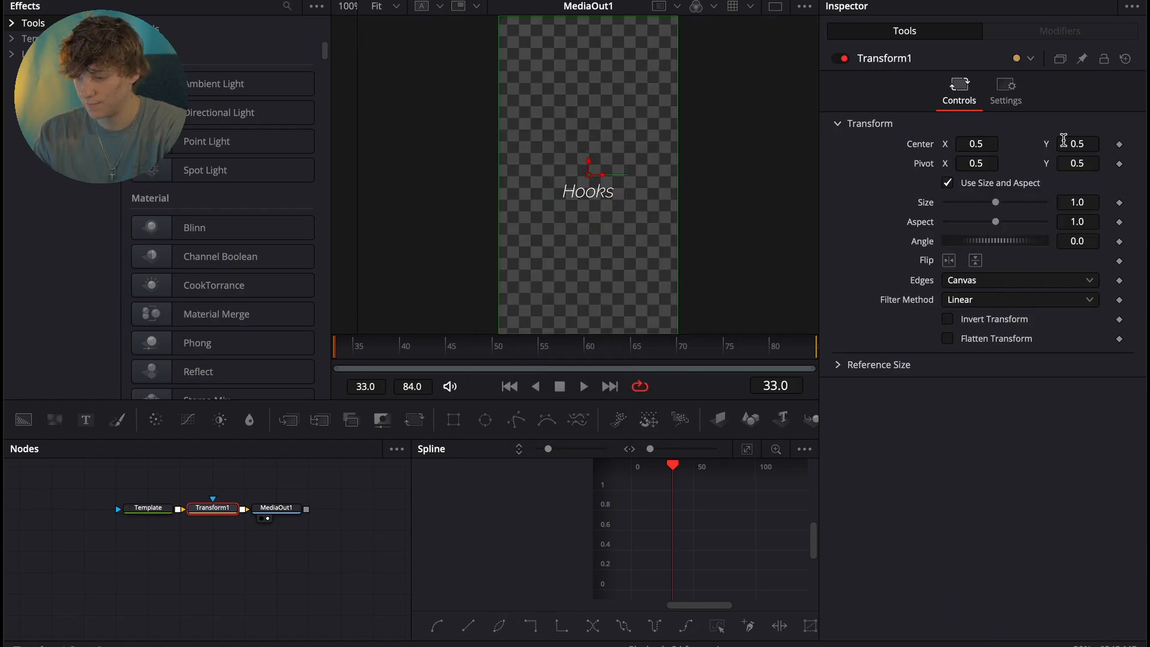
{"action": "left_click_drag", "start_coordinate": [1090, 144], "coordinate": [1064, 143]}
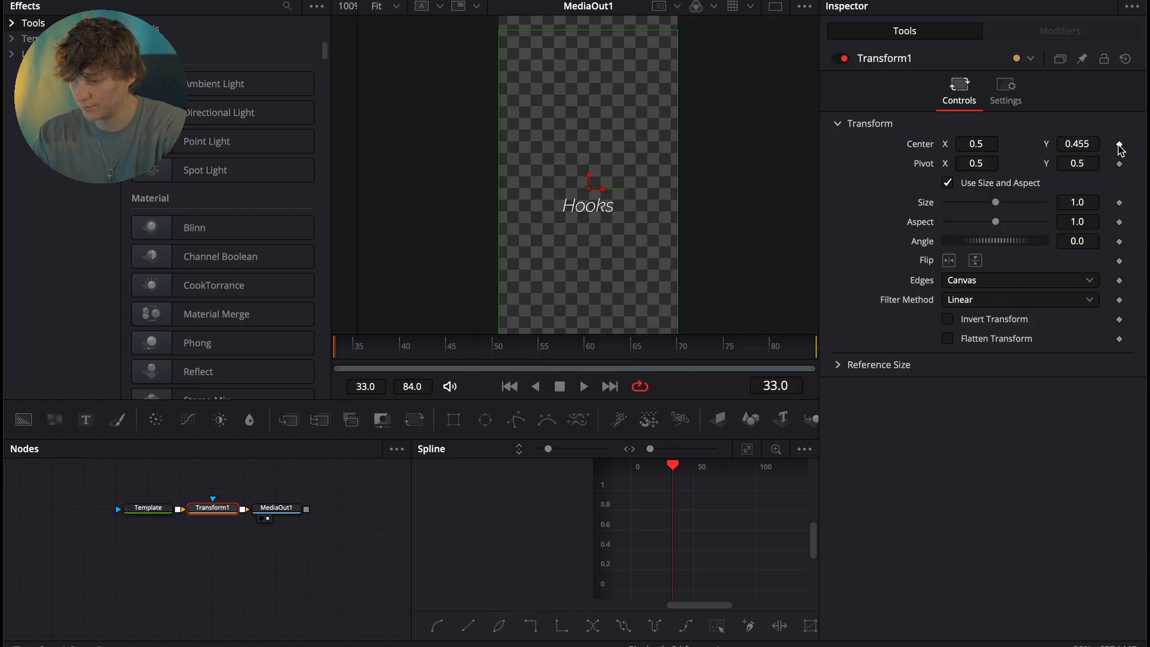
{"action": "left_click", "coordinate": [1118, 144]}
- Go to frame 60 and enable motion blur on the Transform node with quality 10 and shutter angle 360
{"action": "left_click_drag", "start_coordinate": [360, 354], "coordinate": [591, 358]}
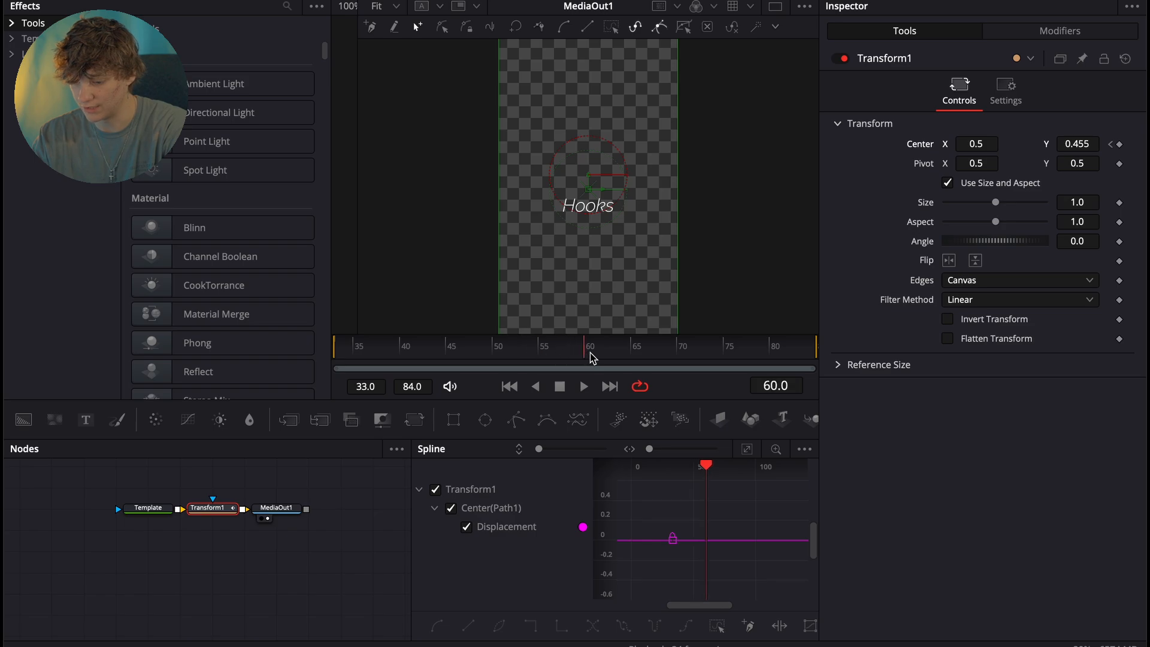
{"action": "left_click", "coordinate": [1007, 96]}
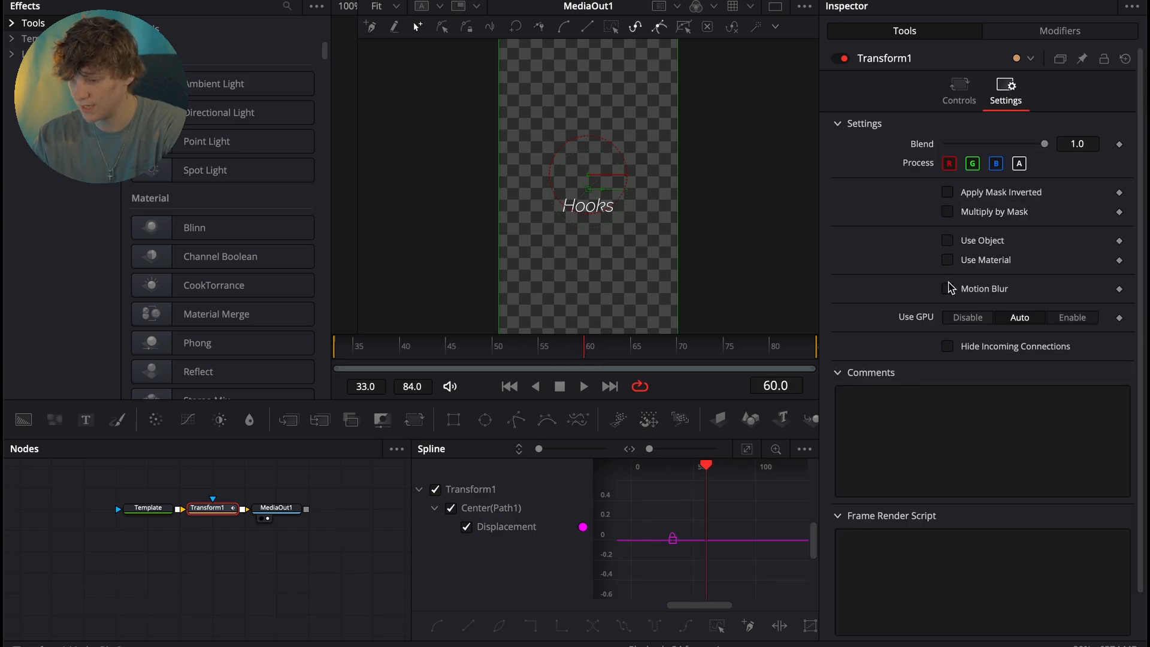
{"action": "left_click", "coordinate": [947, 288]}
{"action": "left_click_drag", "start_coordinate": [964, 308], "coordinate": [1095, 309]}
{"action": "left_click_drag", "start_coordinate": [998, 331], "coordinate": [1097, 328]}
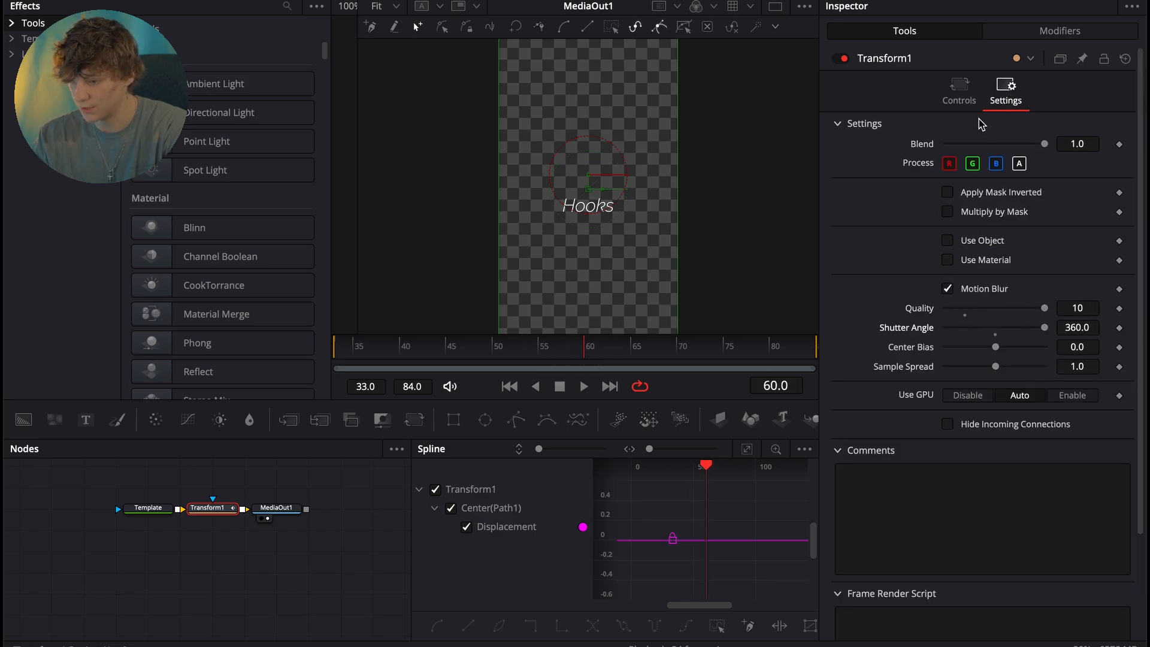
- Keyframe the Hooks Transform's Center Y at 0.5 on frame 60
{"action": "left_click", "coordinate": [960, 94]}
{"action": "left_click", "coordinate": [1076, 145]}
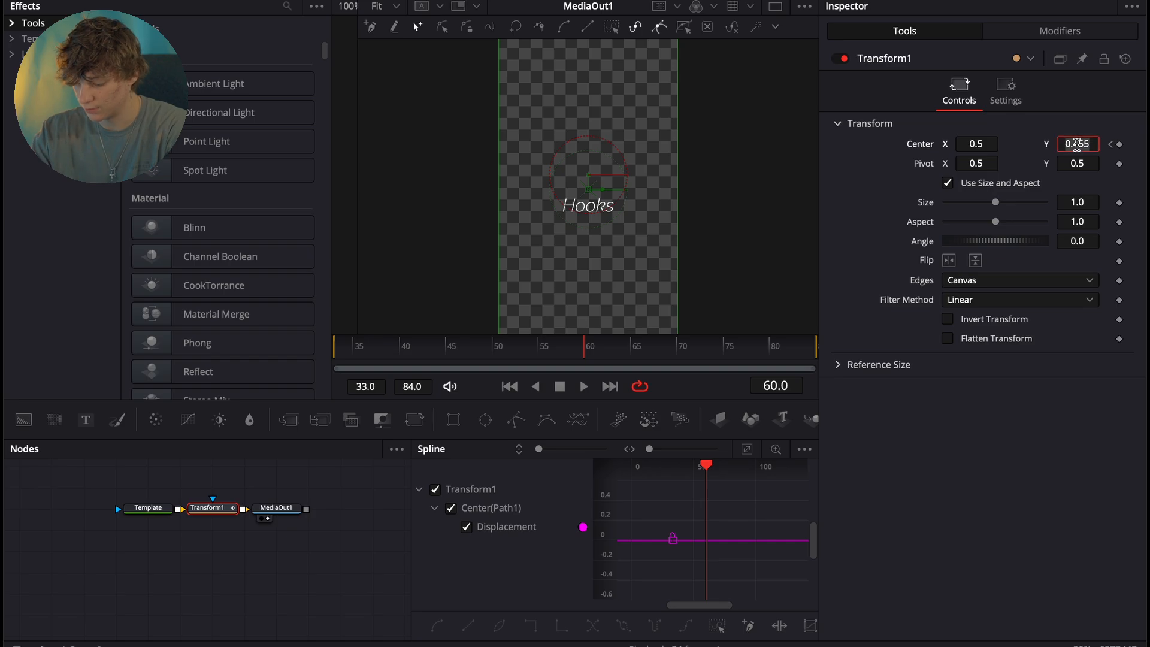
{"action": "type", "text": "0.5"}
{"action": "key", "text": "Tab"}
- Fit the Hooks title's Center displacement curve in the spline editor and apply an ease-out to its keyframes
{"action": "left_click", "coordinate": [747, 448]}
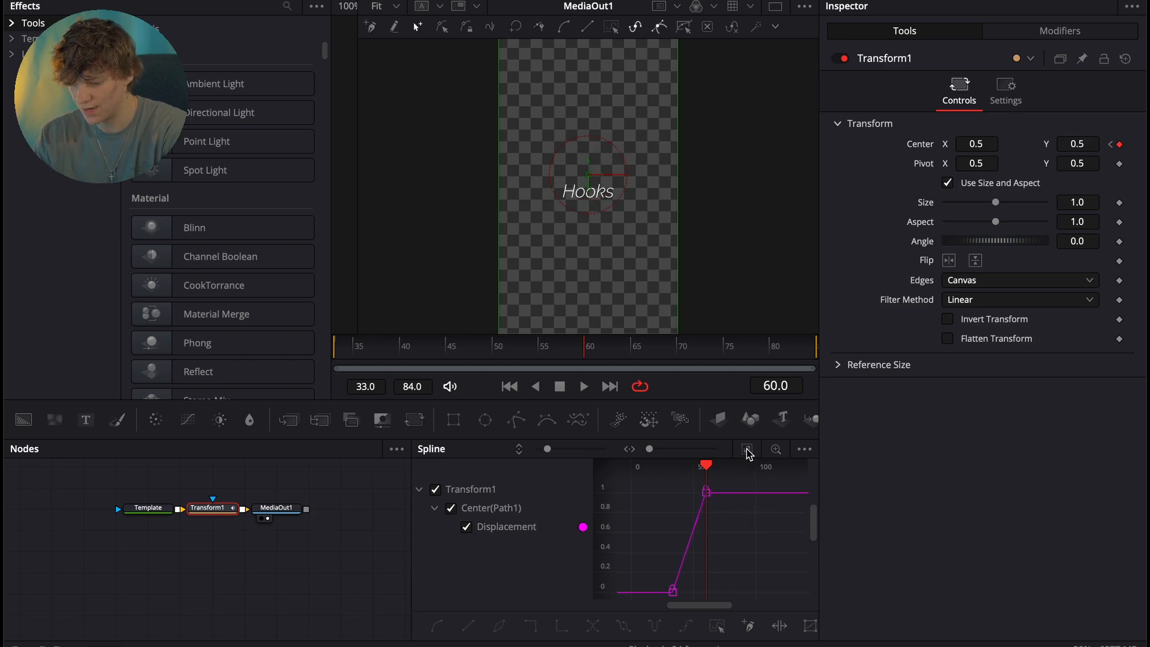
{"action": "right_click", "coordinate": [743, 576]}
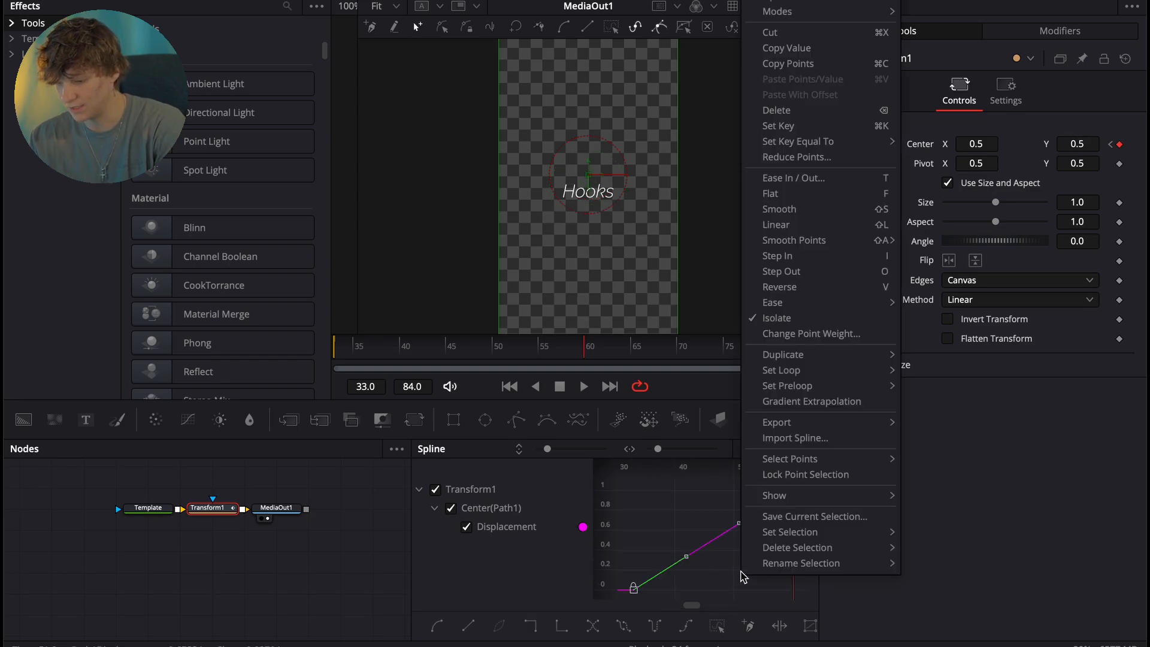
{"action": "mouse_move", "coordinate": [801, 305]}
{"action": "left_click", "coordinate": [934, 349]}
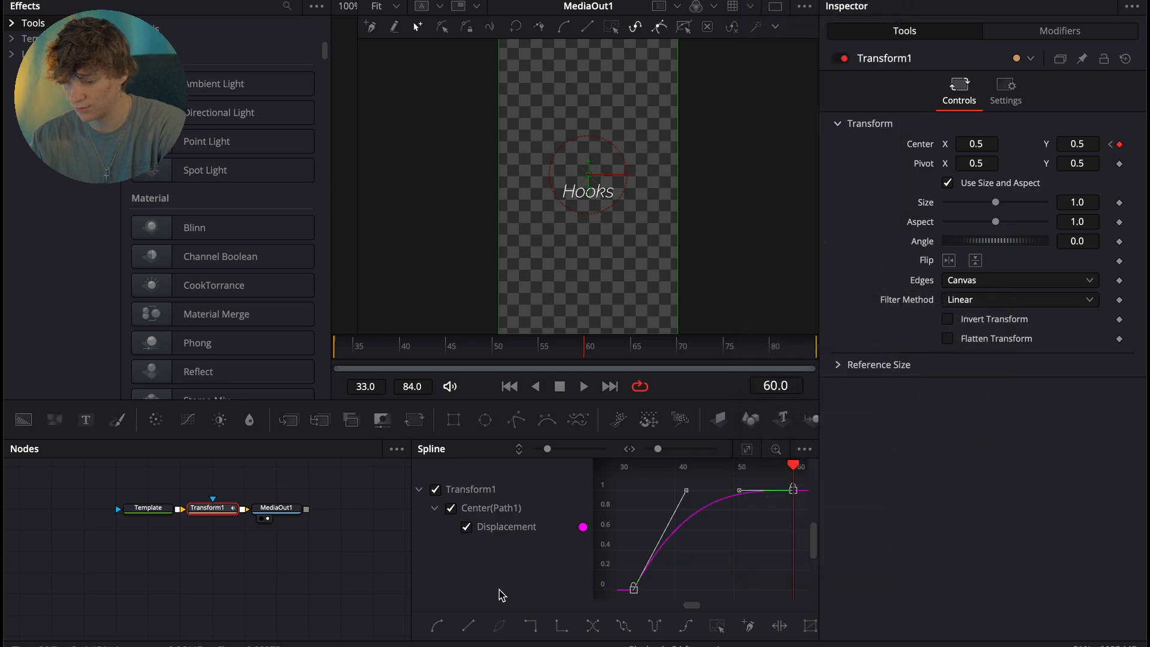
- Return to the Edit page, re-enable the VIRAL title on V3 and play back the Hooks title's entrance
{"action": "key", "text": "shift+4"}
{"action": "left_click", "coordinate": [854, 457]}
{"action": "key", "text": "space"}
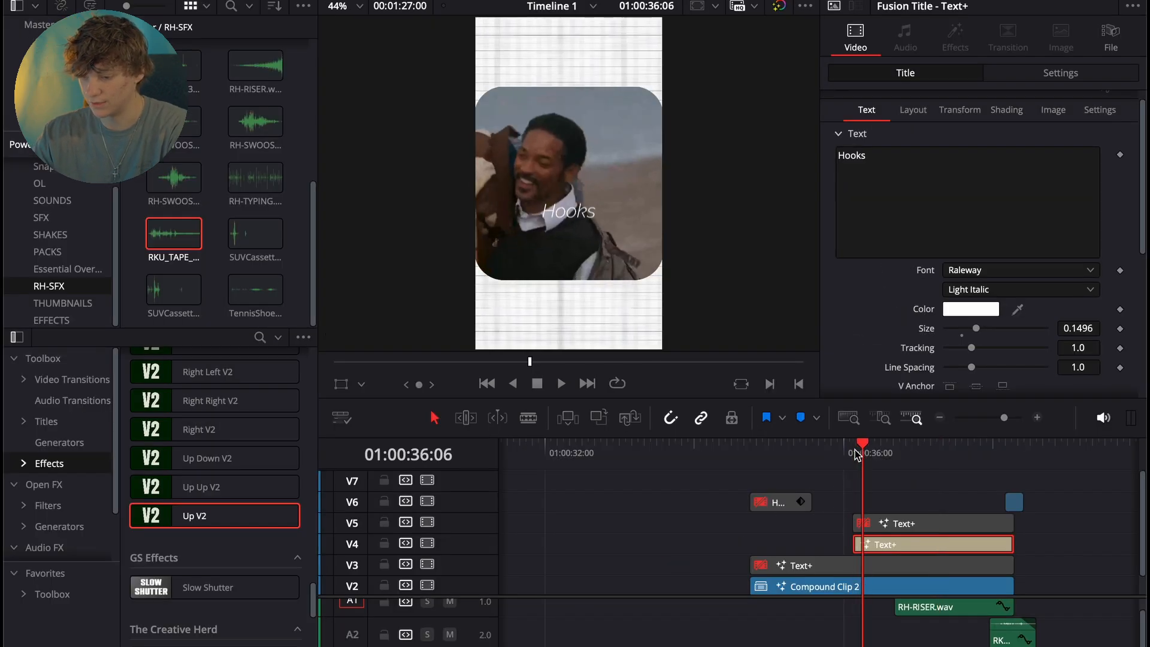
{"action": "left_click", "coordinate": [868, 569]}
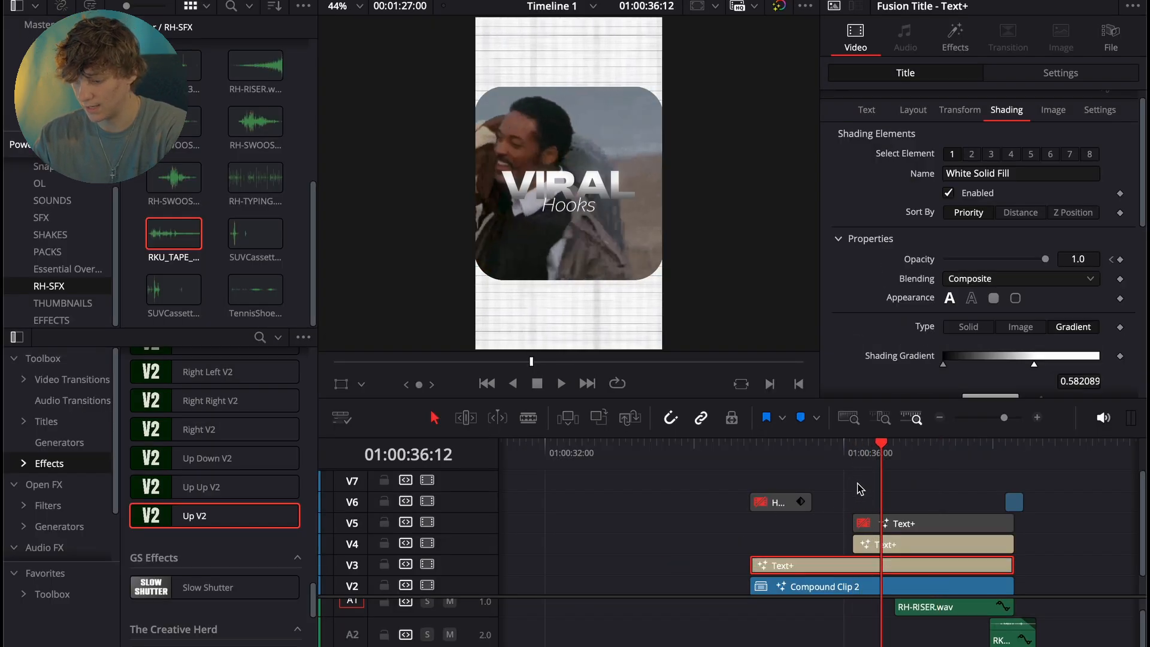
{"action": "left_click", "coordinate": [854, 458]}
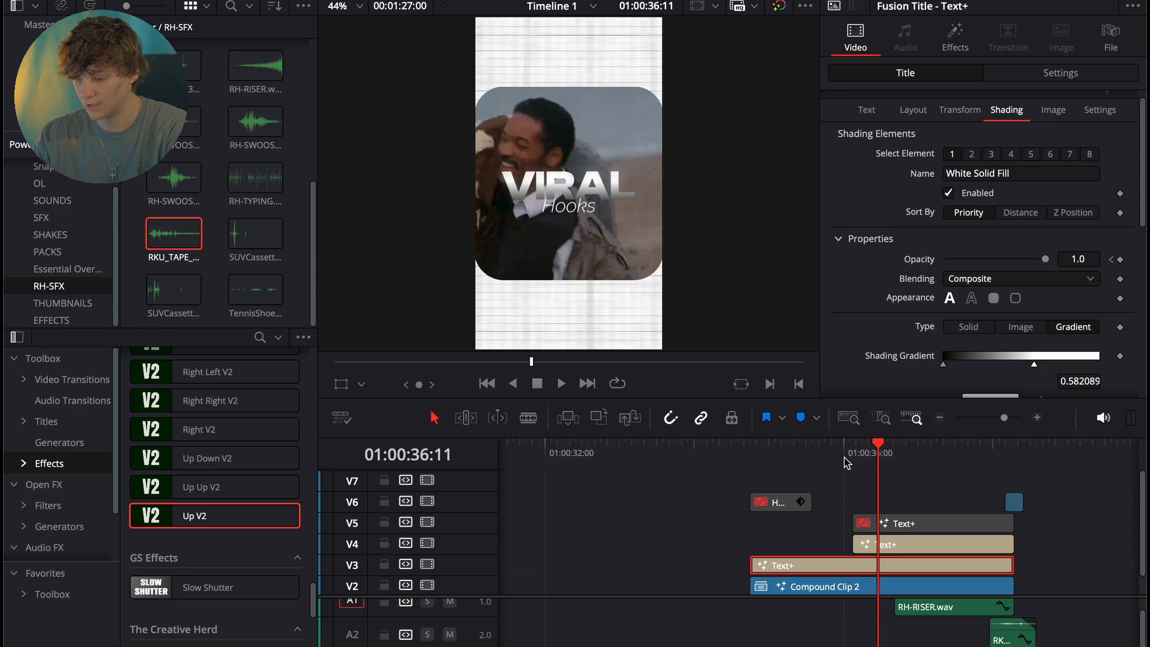
{"action": "left_click", "coordinate": [843, 458]}
{"action": "key", "text": "space"}
{"action": "left_click", "coordinate": [841, 457]}
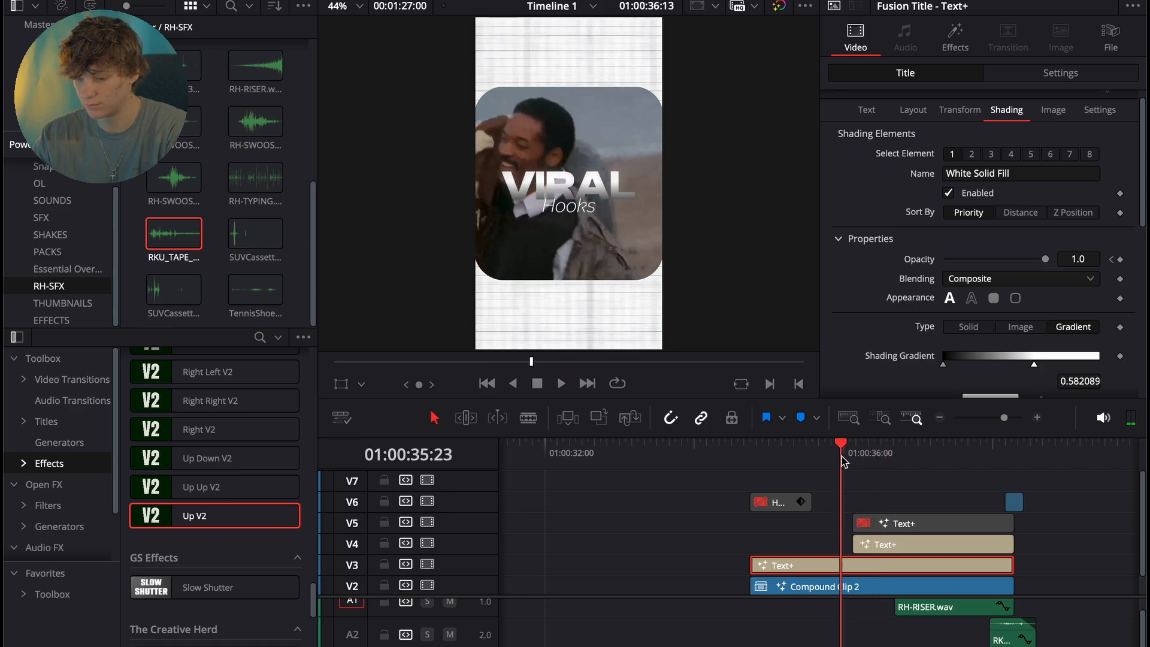
- Enable the byline title on V5 and cut away its portion before 01:00:37:10
{"action": "left_click", "coordinate": [898, 524]}
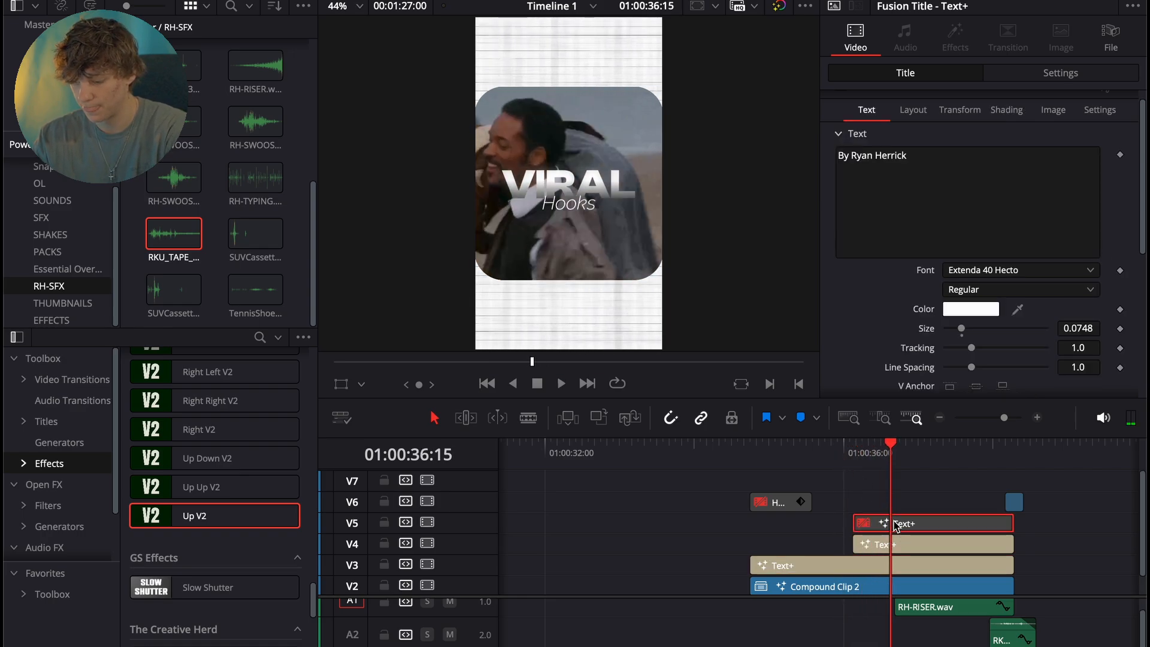
{"action": "key", "text": "d"}
{"action": "left_click", "coordinate": [855, 453]}
{"action": "key", "text": "space"}
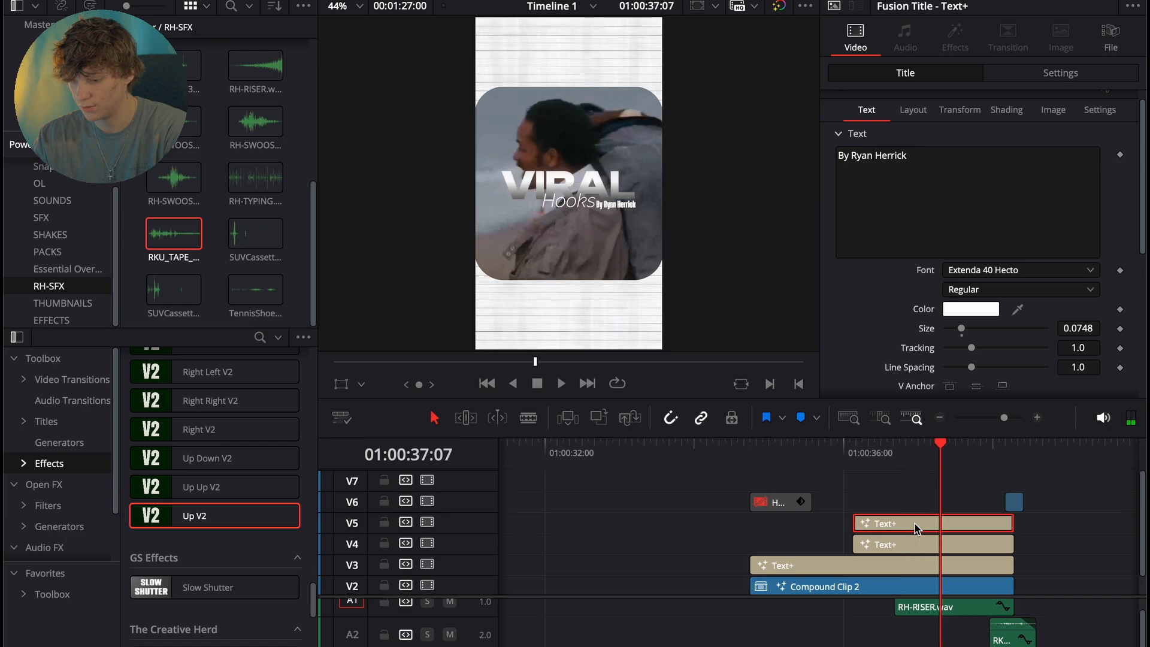
{"action": "key", "text": "space"}
{"action": "key", "text": "super+b"}
{"action": "key", "text": "BackSpace"}
{"action": "left_click", "coordinate": [971, 530]}
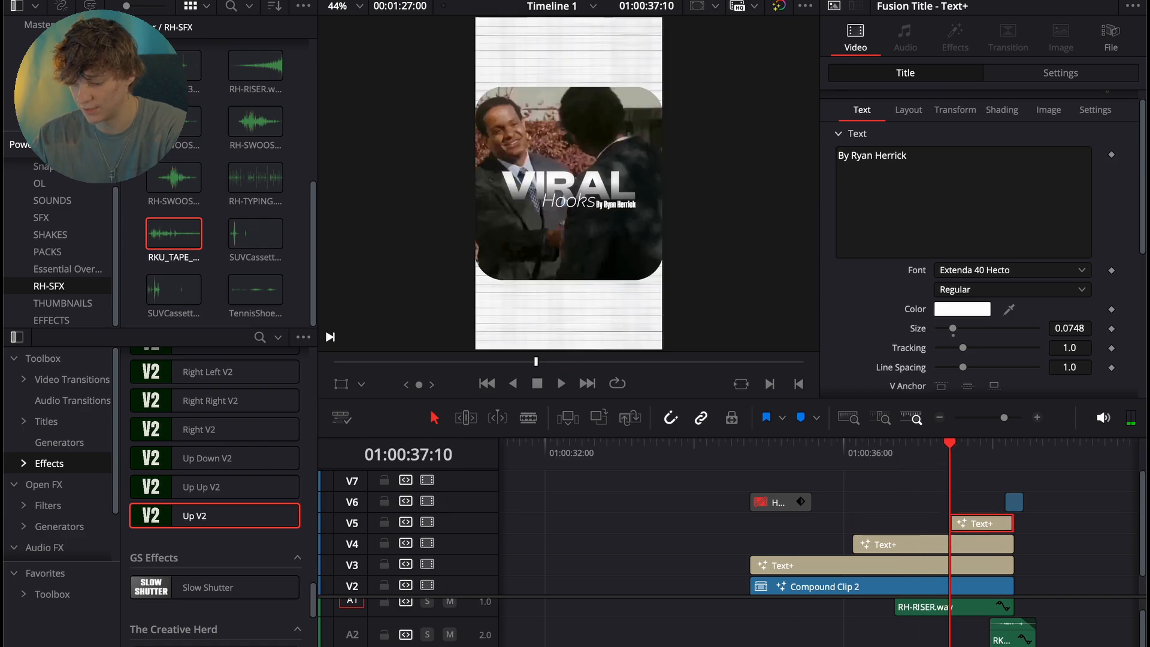
- Add a Transform node to the byline title in Fusion and keyframe its Center at Y 0.488 on frame 64
{"action": "key", "text": "shift+5"}
{"action": "key", "text": "shift+space"}
{"action": "type", "text": "transform"}
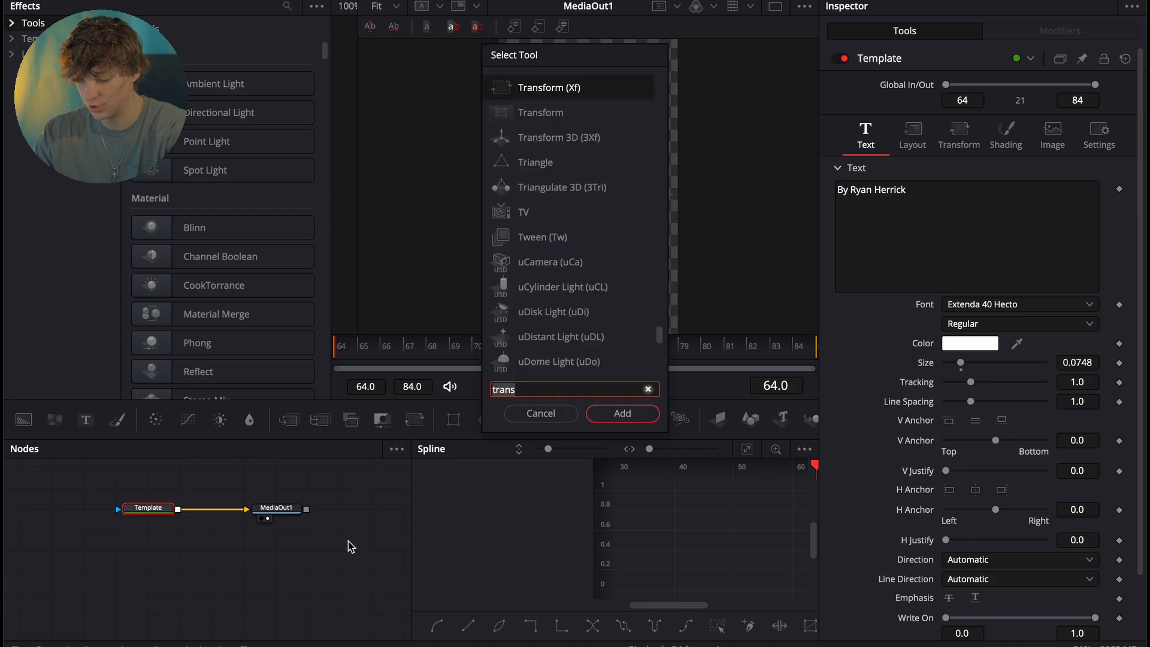
{"action": "key", "text": "Return"}
{"action": "left_click_drag", "start_coordinate": [1066, 139], "coordinate": [1059, 139]}
{"action": "left_click", "coordinate": [1119, 144]}
- Keyframe the byline's Center back at mid-height on frame 84 and enable motion blur with quality 10 and shutter angle 360
{"action": "key", "text": "End"}
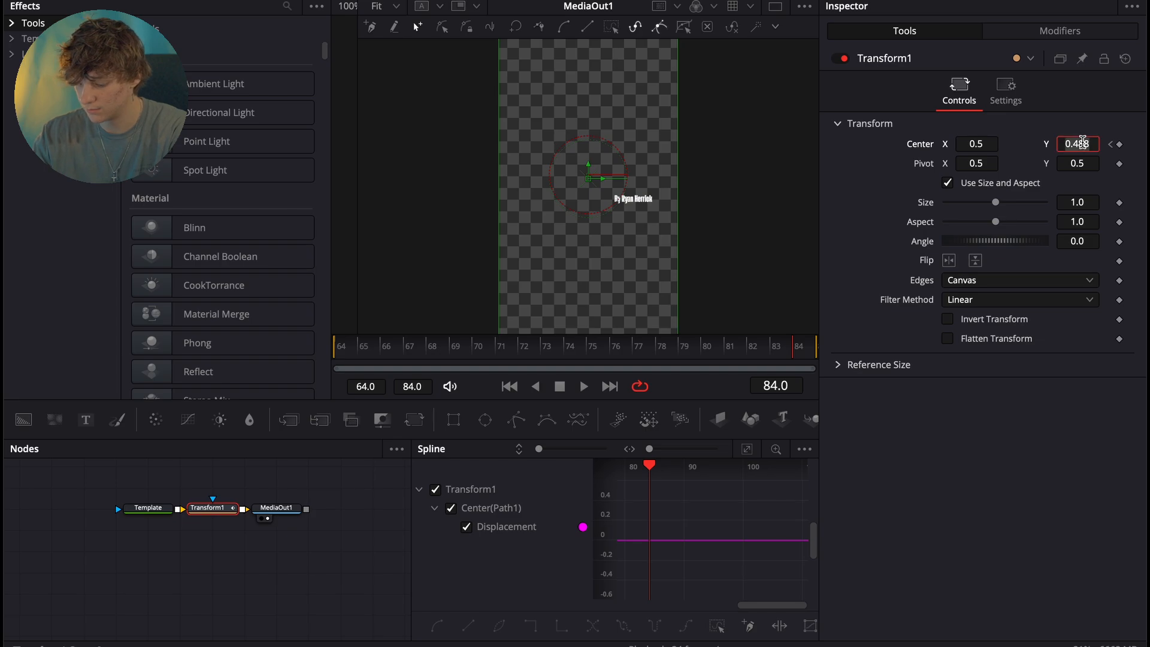
{"action": "key", "text": "Tab"}
{"action": "left_click", "coordinate": [1005, 96]}
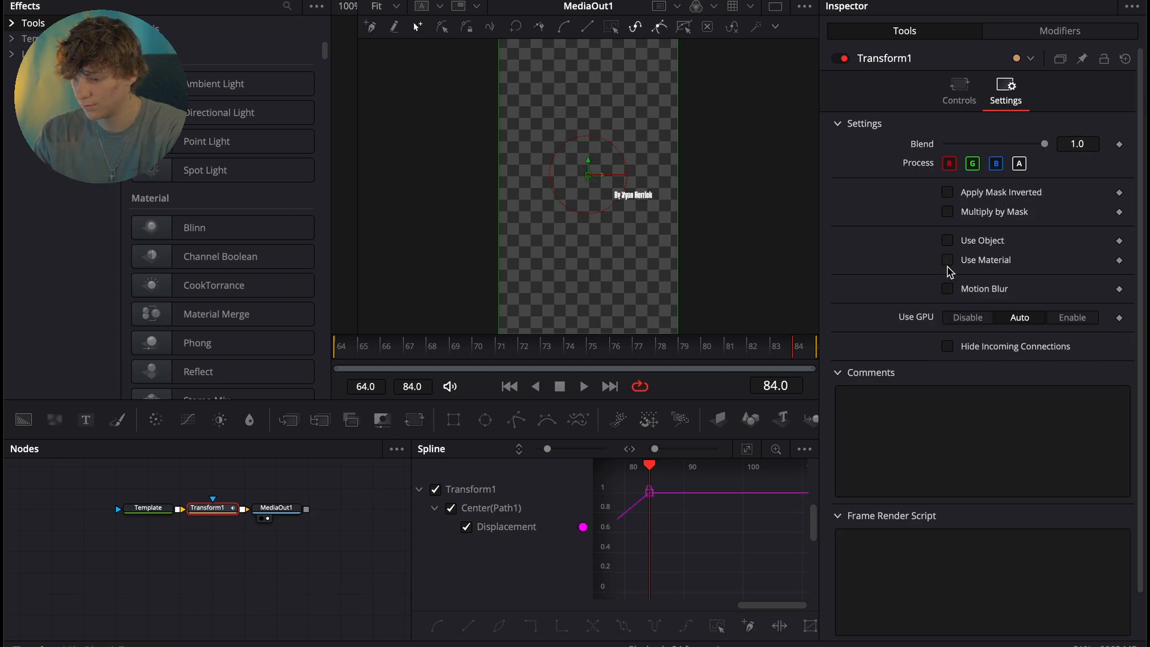
{"action": "left_click", "coordinate": [947, 288]}
{"action": "left_click_drag", "start_coordinate": [996, 328], "coordinate": [1049, 328]}
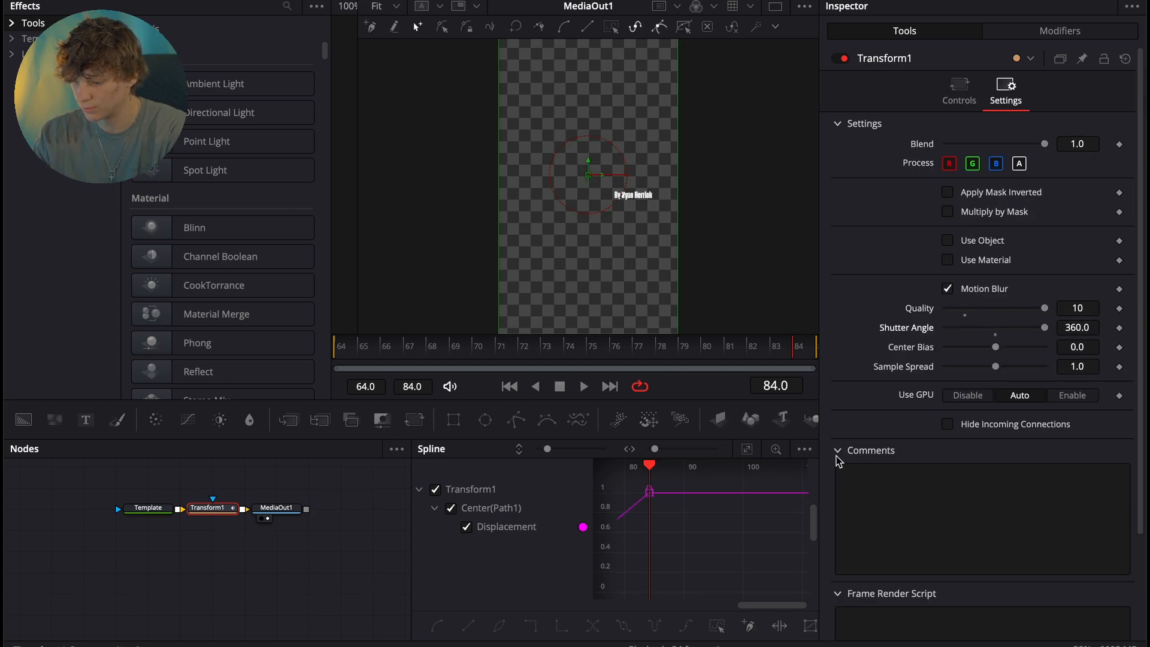
- Fit the byline's Center displacement curve in the spline editor and apply an ease-out to all its keyframes
{"action": "left_click", "coordinate": [747, 449]}
{"action": "key", "text": "super+a"}
{"action": "right_click", "coordinate": [749, 555]}
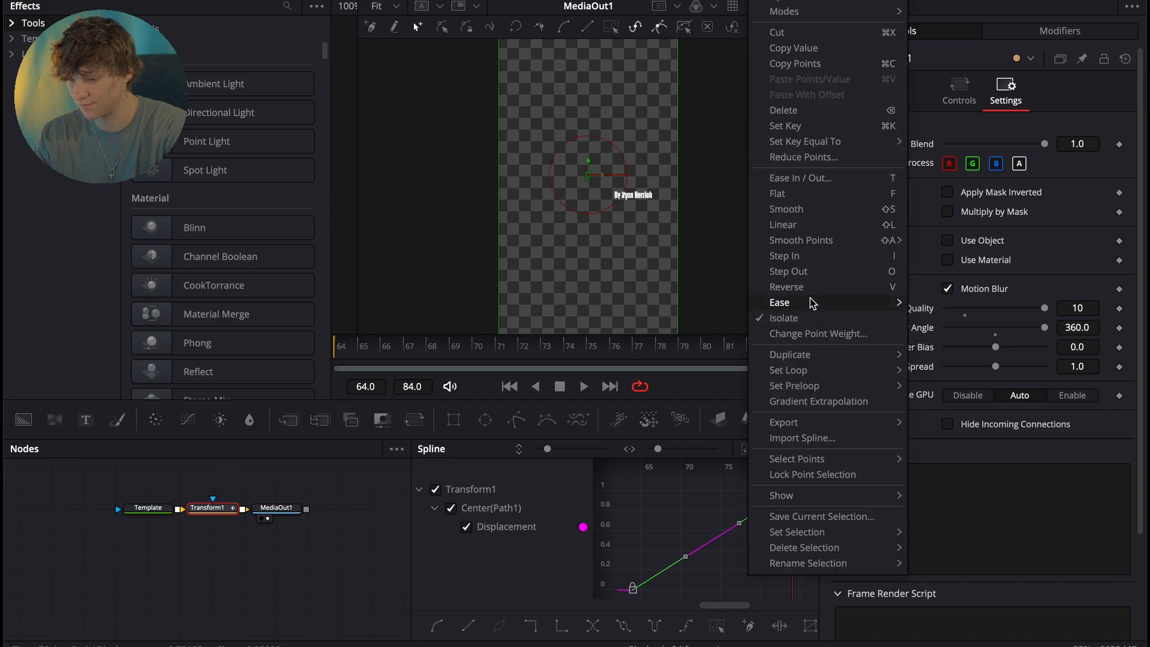
{"action": "mouse_move", "coordinate": [809, 305]}
{"action": "left_click", "coordinate": [958, 348]}
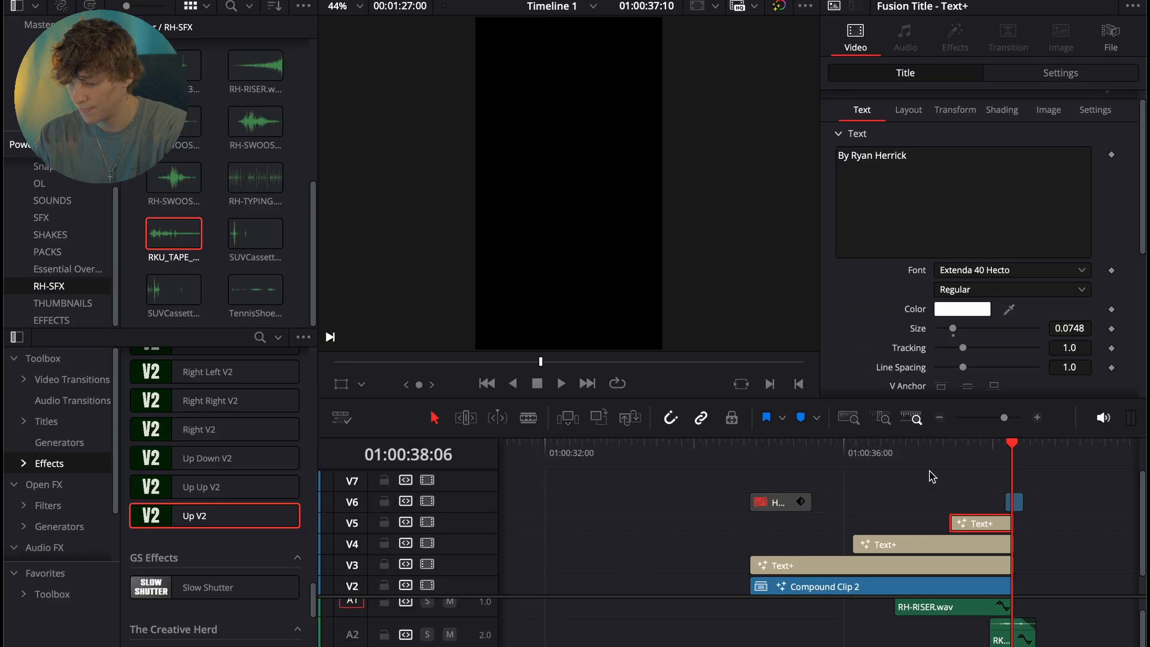
- Return to the Edit page at 01:00:37:10 and turn the byline title on V5 into a compound clip
{"action": "left_click", "coordinate": [956, 460]}
{"action": "key", "text": "Left"}
{"action": "key", "text": "Left"}
{"action": "key", "text": "Left"}
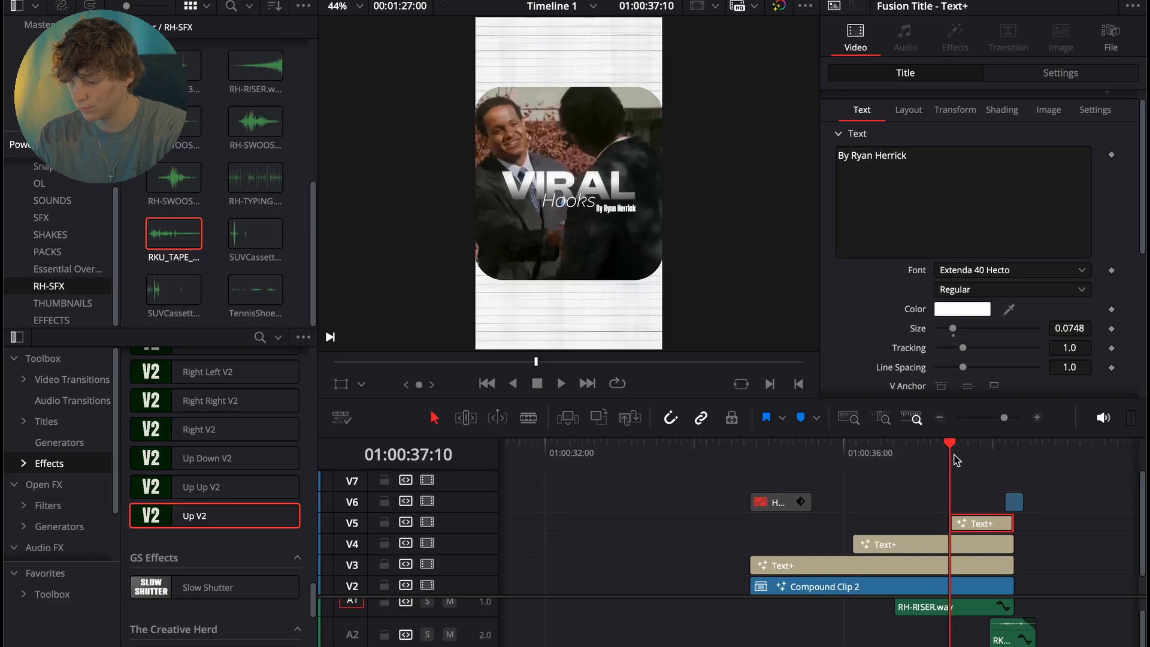
{"action": "scroll", "coordinate": [1021, 277], "scroll_direction": "down", "scroll_amount": 2}
{"action": "right_click", "coordinate": [977, 523]}
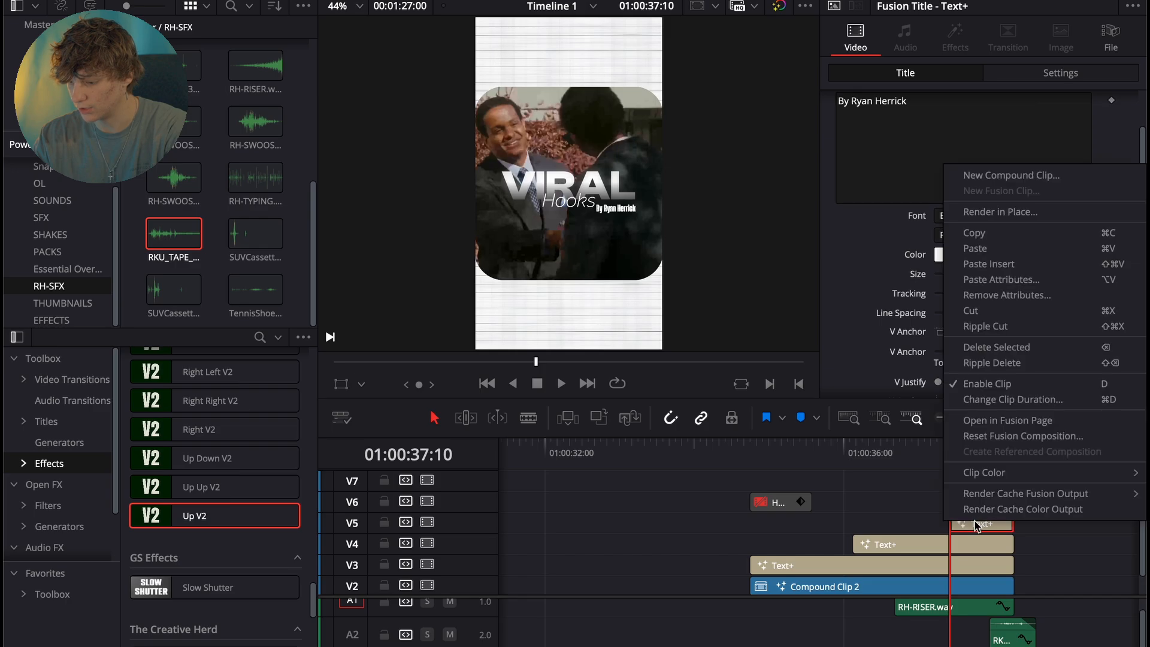
{"action": "left_click", "coordinate": [1012, 176]}
{"action": "left_click", "coordinate": [695, 365]}
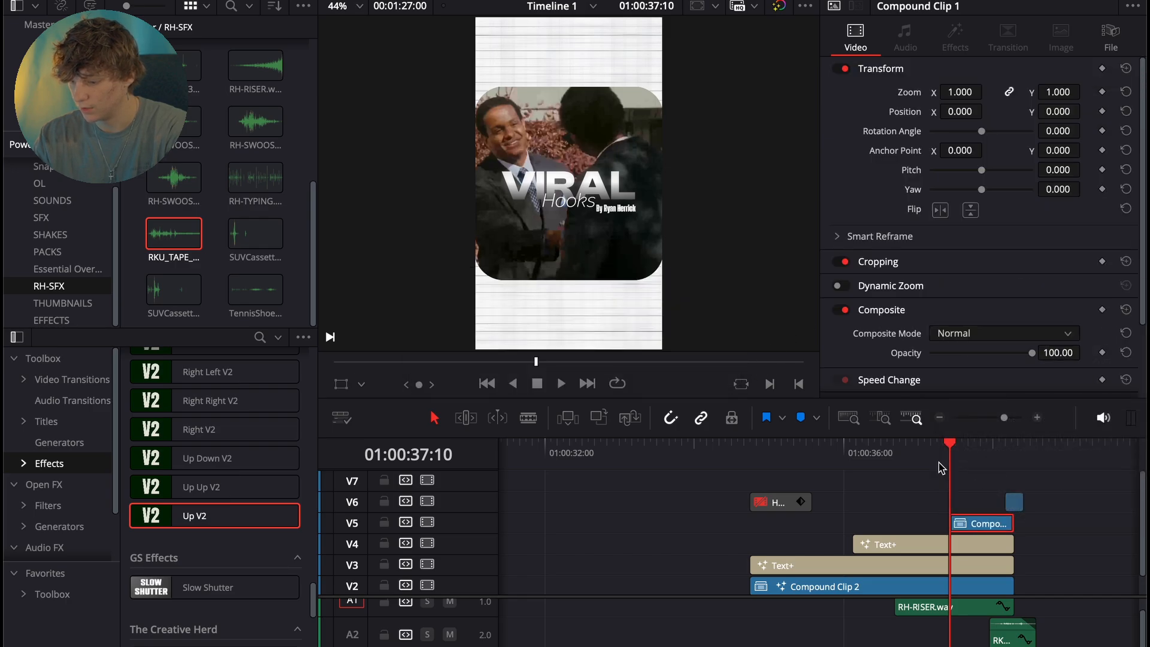
- Keyframe the byline compound clip's opacity from 11.45 at 01:00:37:10 to 100 a few frames on, and play back the fade
{"action": "left_click_drag", "start_coordinate": [995, 358], "coordinate": [942, 352]}
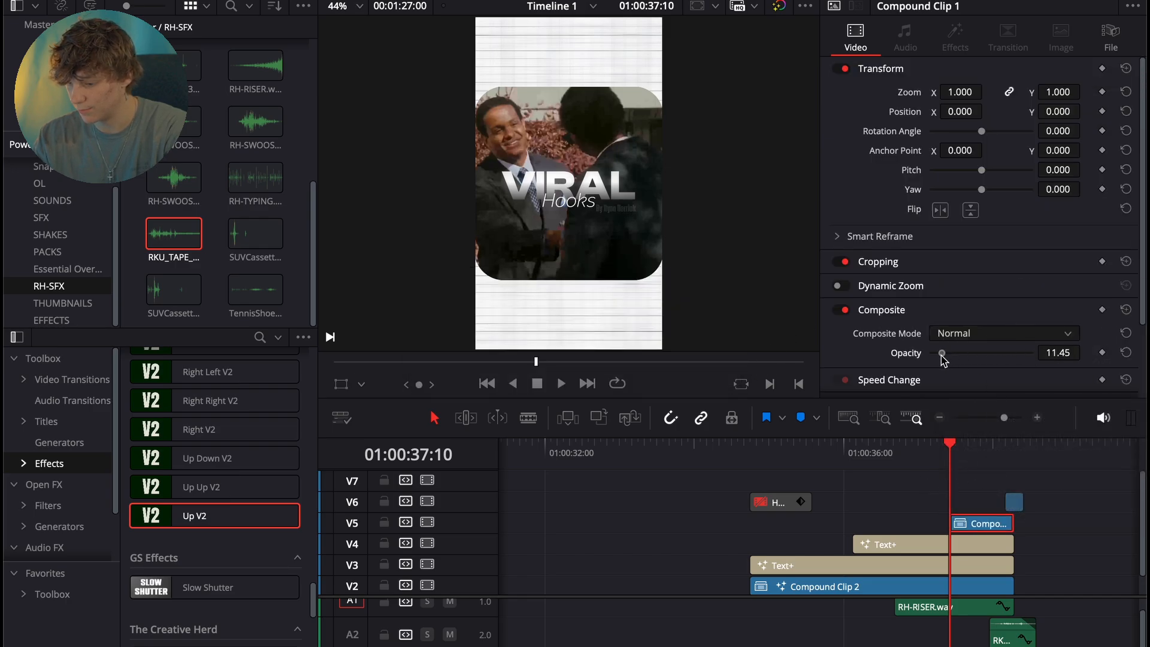
{"action": "key", "text": "space"}
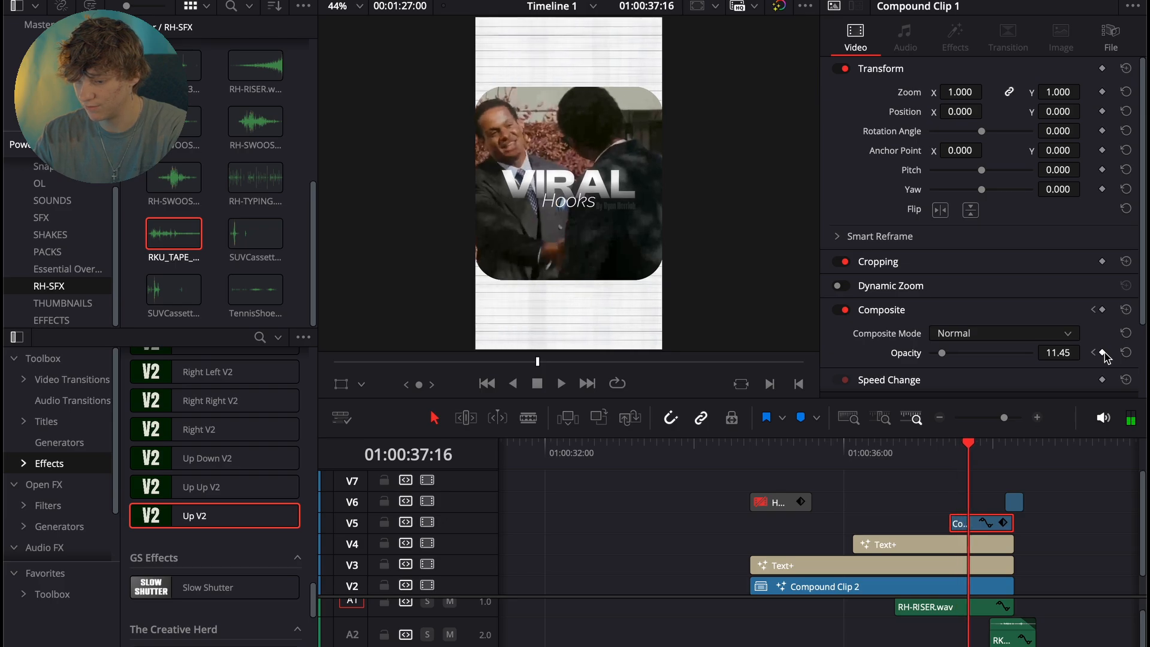
{"action": "left_click", "coordinate": [950, 449]}
{"action": "key", "text": "space"}
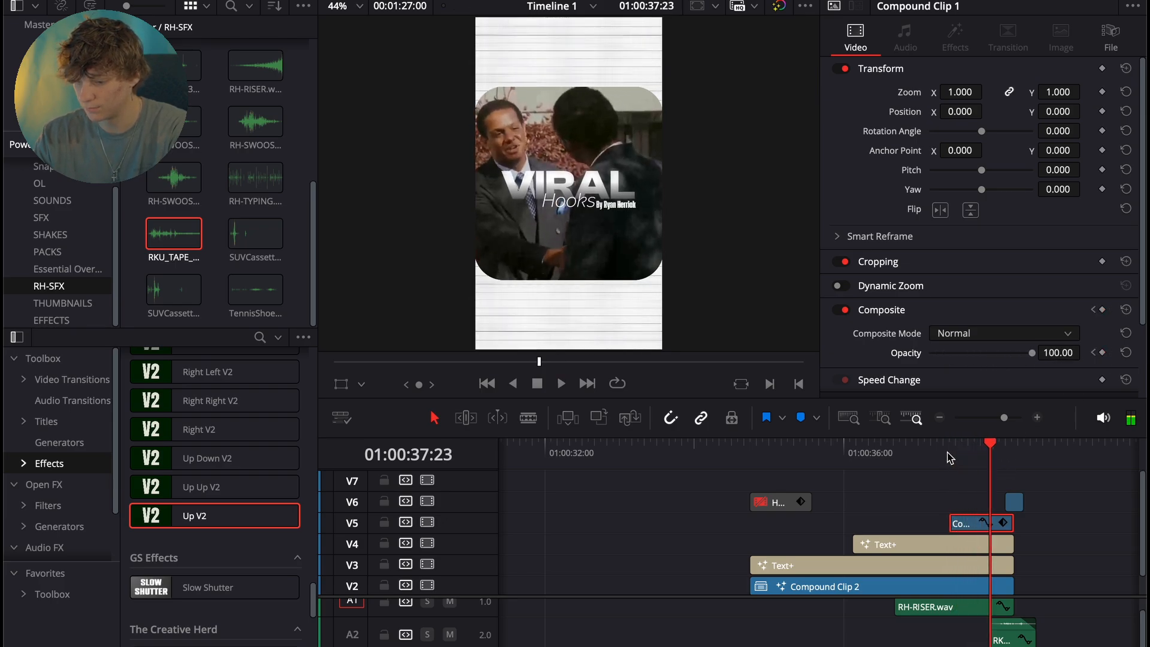
- Re-enable the HOLD effect on V6 at the scene's start and enlarge the timeline's audio track area
{"action": "left_click", "coordinate": [761, 446]}
{"action": "key", "text": "space"}
{"action": "left_click", "coordinate": [779, 502]}
{"action": "left_click", "coordinate": [750, 447]}
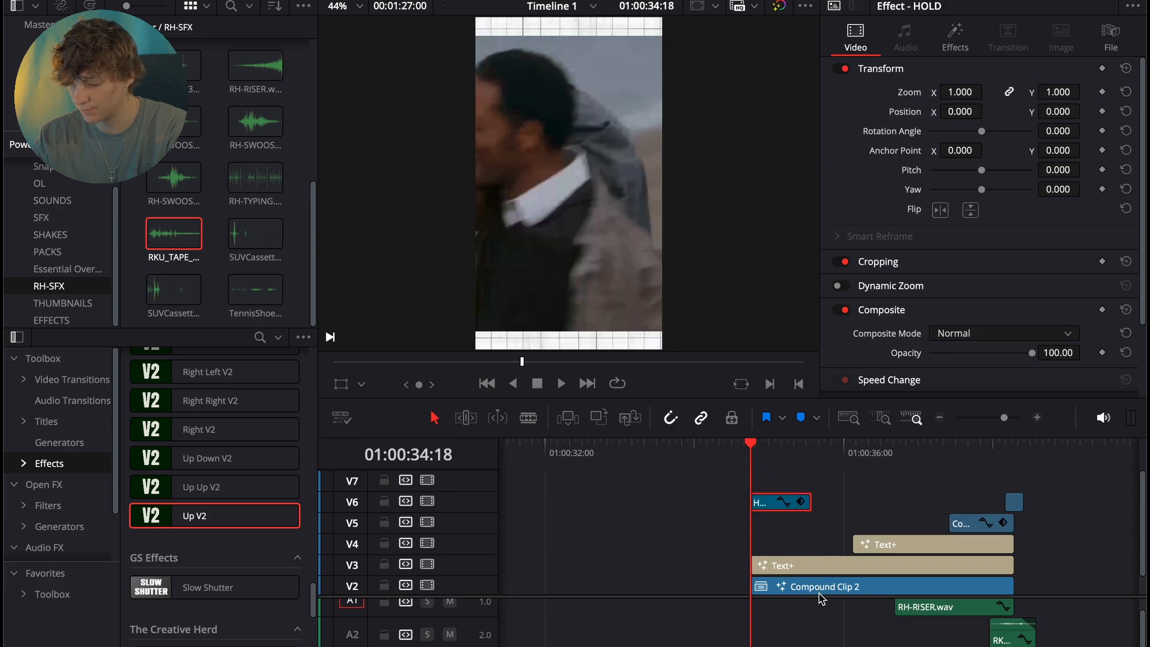
{"action": "left_click_drag", "start_coordinate": [825, 601], "coordinate": [820, 552]}
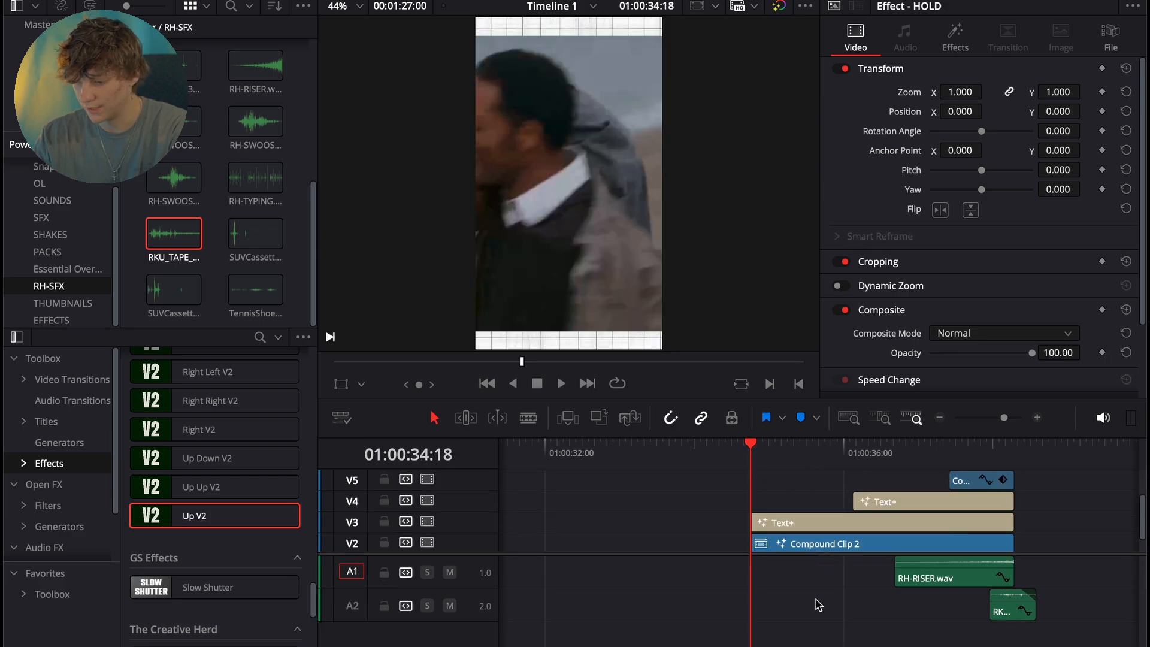
- Try RH-SWOOSH2.wav on audio track A3 at the scene's start, with volume -9.20 and pitch -3 semitones
{"action": "scroll", "coordinate": [800, 477], "scroll_direction": "up", "scroll_amount": 2}
{"action": "scroll", "coordinate": [796, 473], "scroll_direction": "down", "scroll_amount": 3}
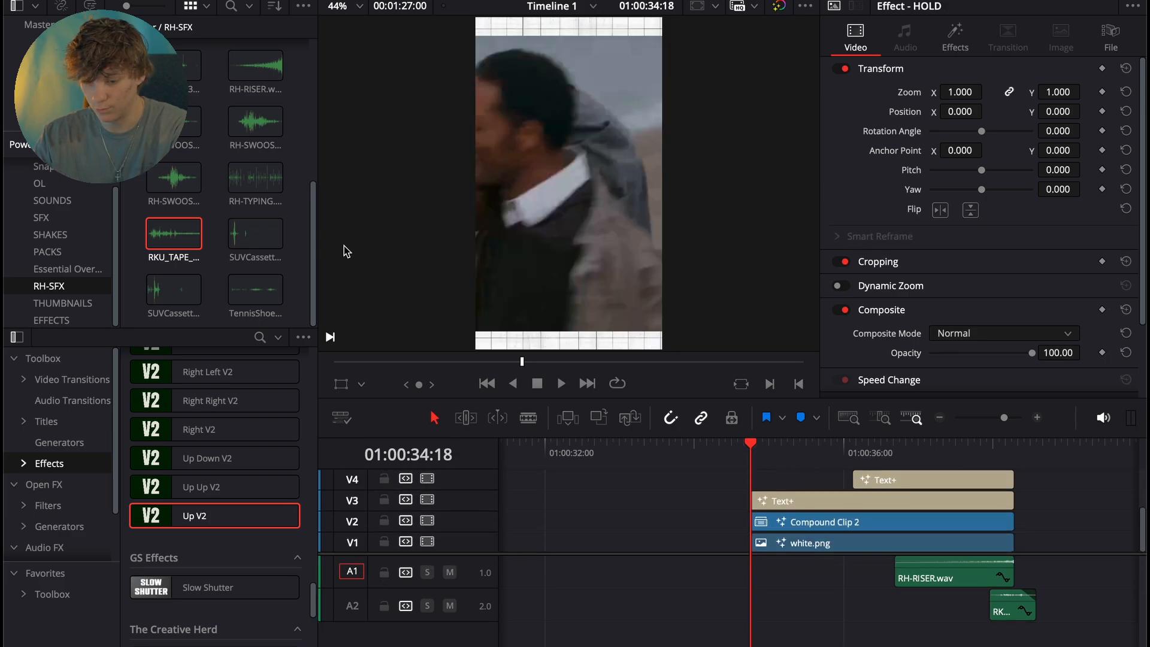
{"action": "left_click", "coordinate": [221, 174]}
{"action": "left_click_drag", "start_coordinate": [256, 122], "coordinate": [774, 636]}
{"action": "left_click", "coordinate": [1039, 418]}
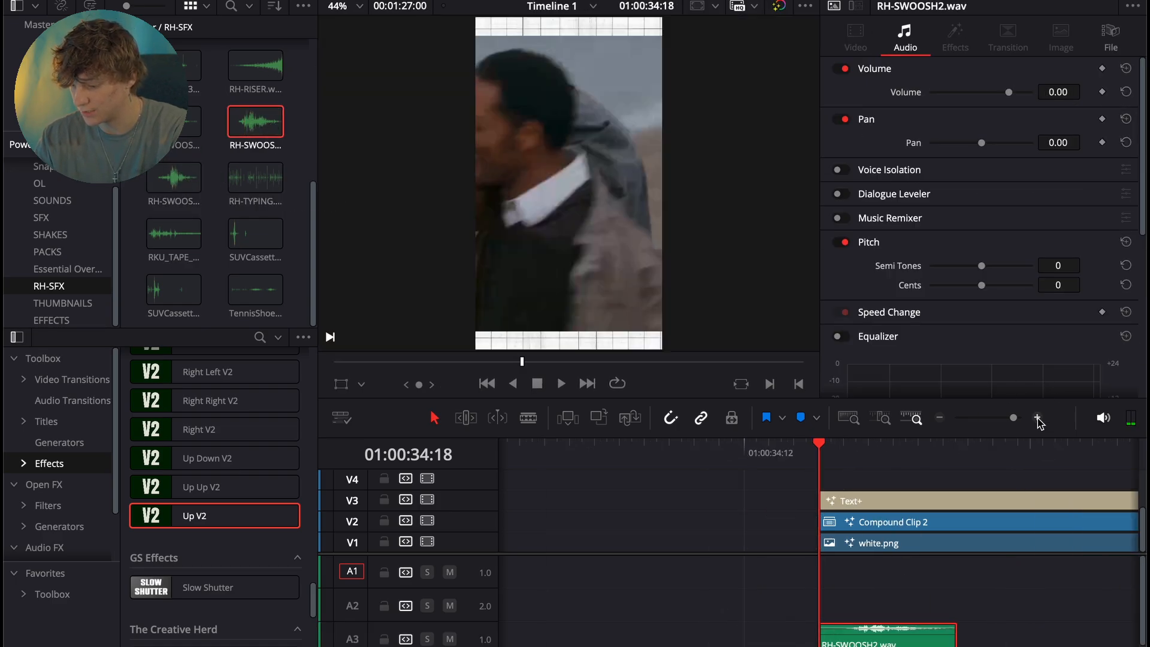
{"action": "left_click_drag", "start_coordinate": [892, 645], "coordinate": [883, 644]}
{"action": "left_click_drag", "start_coordinate": [1065, 93], "coordinate": [1065, 93]}
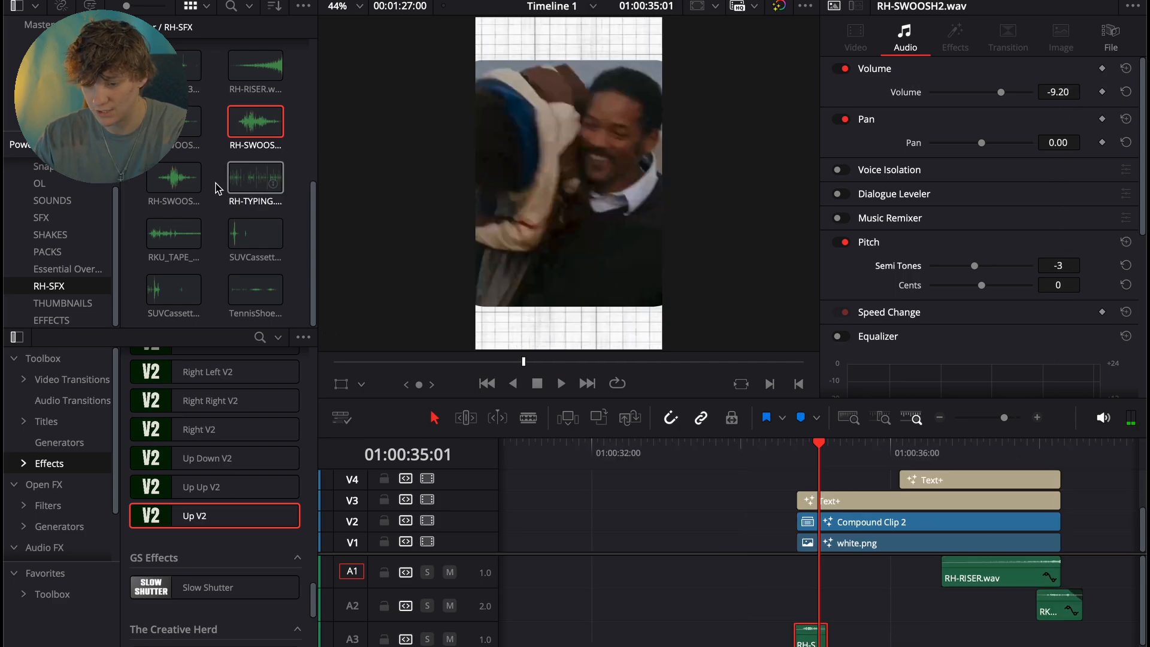
- Place RH-SWOOSH1.wav on A3 at the scene's start, set its volume to -6.00 and pitch to -6 semitones, and play it back
{"action": "left_click_drag", "start_coordinate": [184, 124], "coordinate": [821, 638]}
{"action": "left_click", "coordinate": [820, 636]}
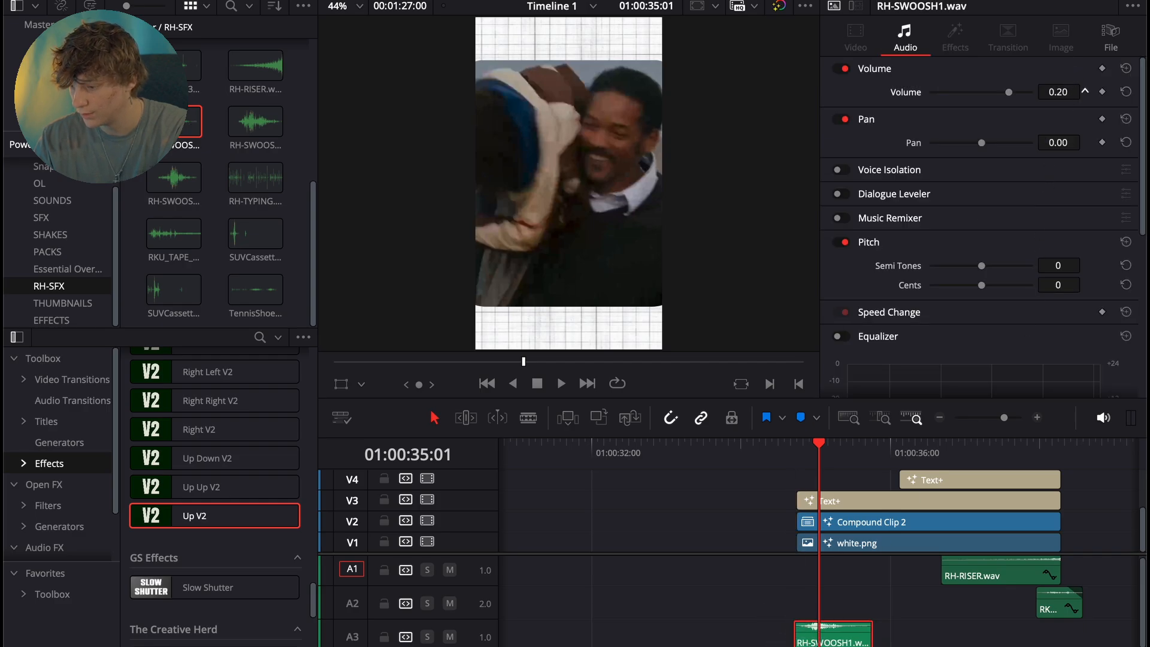
{"action": "left_click_drag", "start_coordinate": [1065, 93], "coordinate": [1062, 111]}
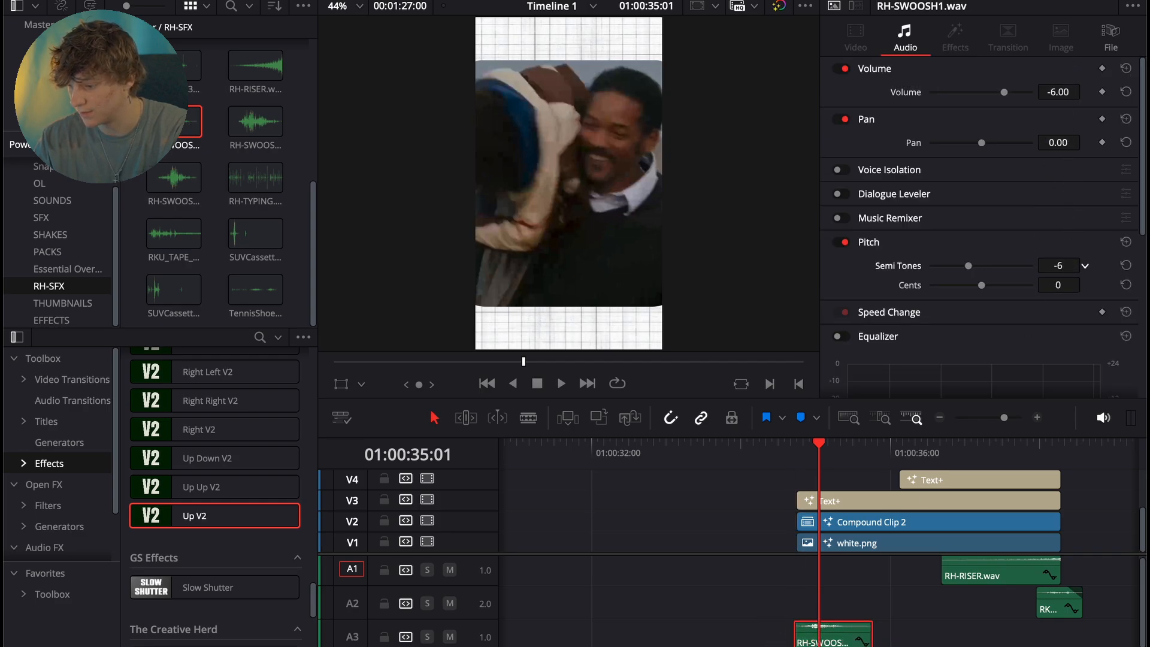
{"action": "left_click", "coordinate": [816, 448]}
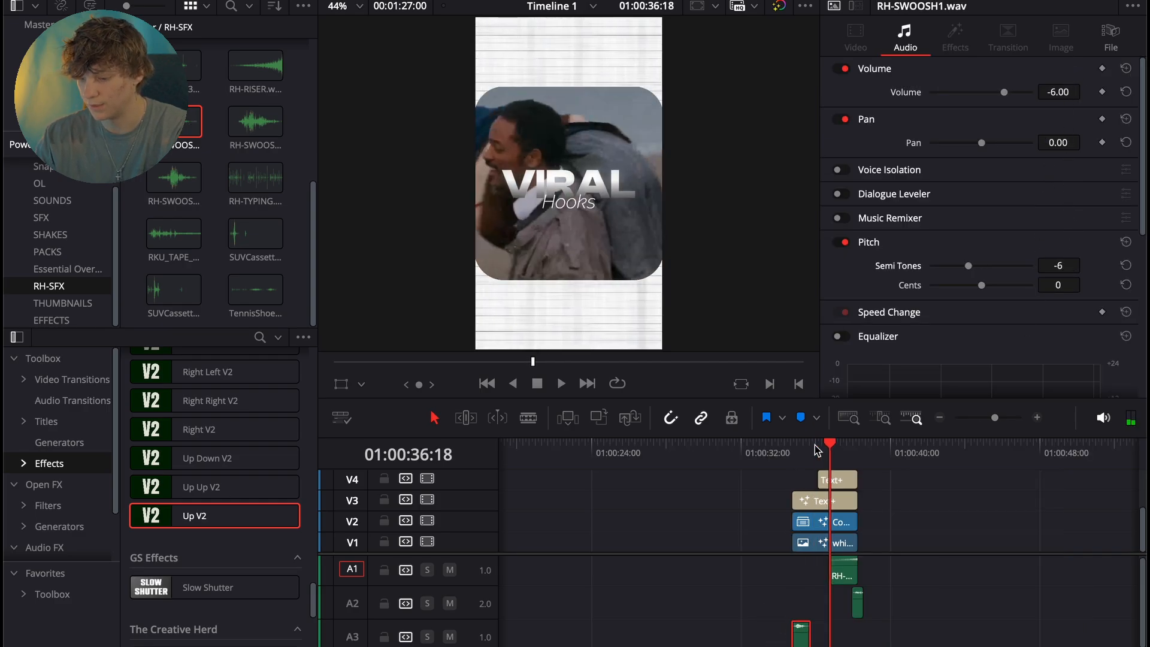
{"action": "key", "text": "space"}
- Turn the "Hooks" Text+ title on V4 into a compound clip, with the playhead at its start, 01:00:36:03
{"action": "left_click", "coordinate": [816, 447]}
{"action": "left_click", "coordinate": [828, 479]}
{"action": "scroll", "coordinate": [827, 479], "scroll_direction": "up", "scroll_amount": 1}
{"action": "right_click", "coordinate": [836, 494]}
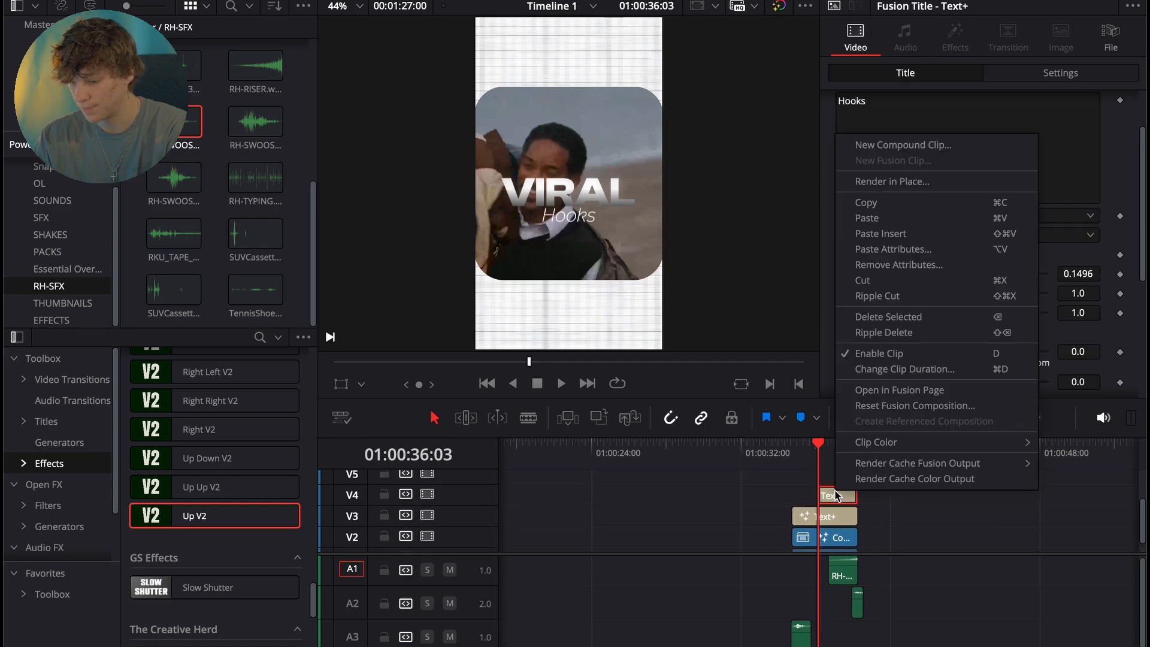
{"action": "left_click", "coordinate": [902, 145]}
{"action": "left_click", "coordinate": [684, 360]}
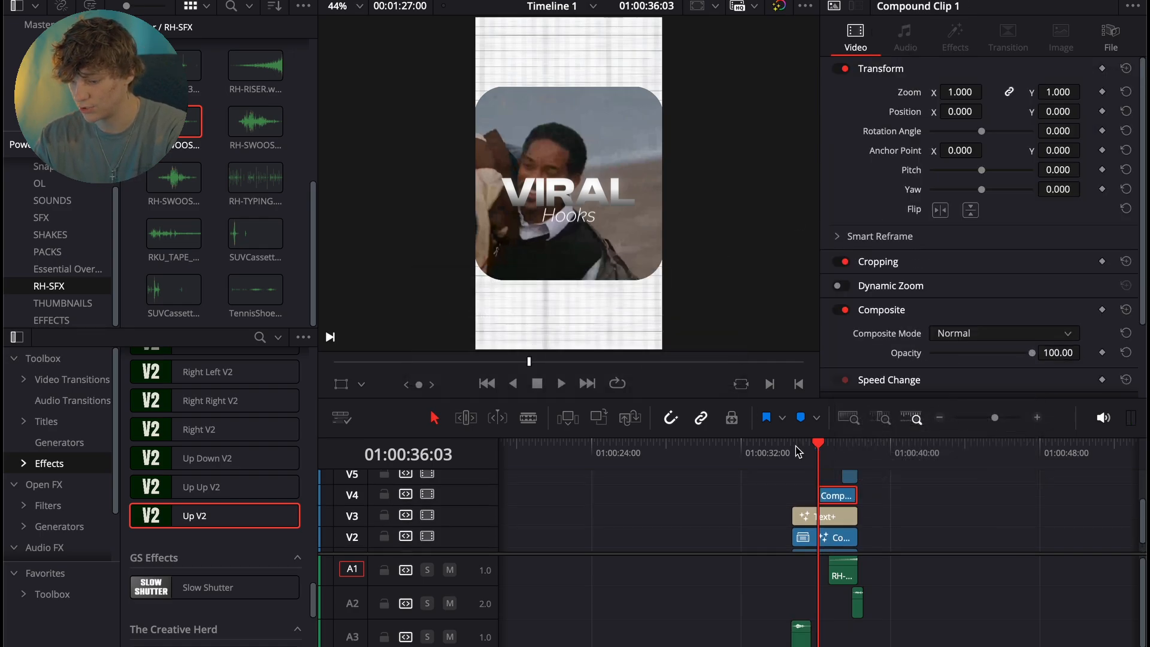
- Keyframe the "Hooks" compound clip's opacity from 20.61 at 01:00:36:03 to 100 at 01:00:36:10
{"action": "left_click_drag", "start_coordinate": [1031, 353], "coordinate": [951, 353]}
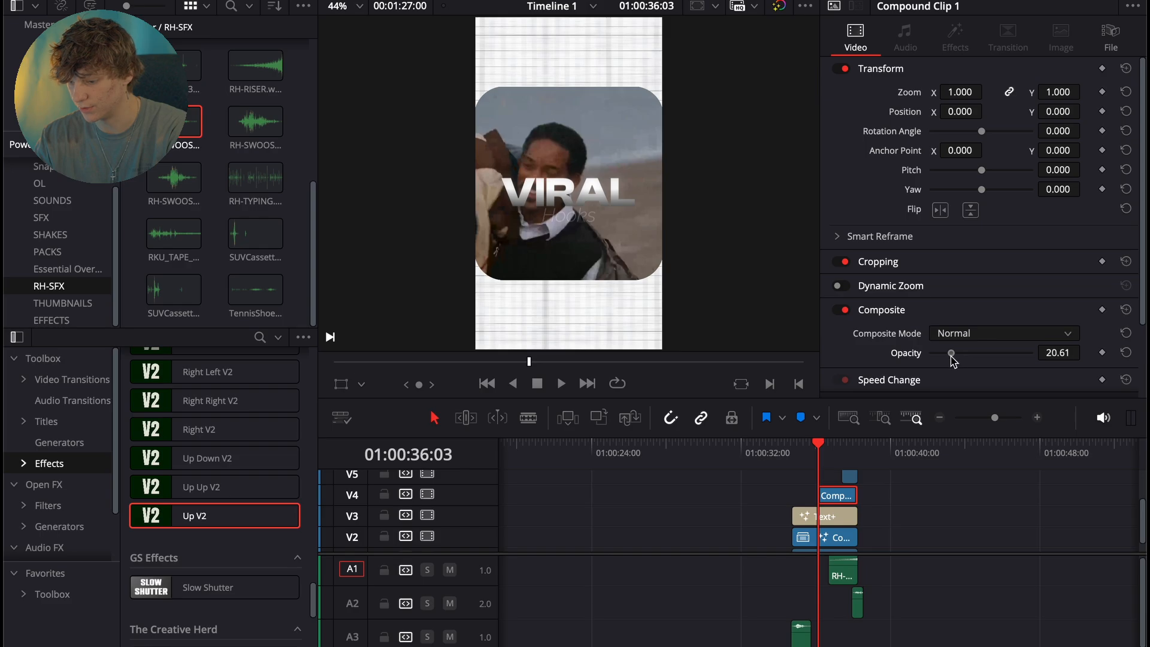
{"action": "key", "text": "space"}
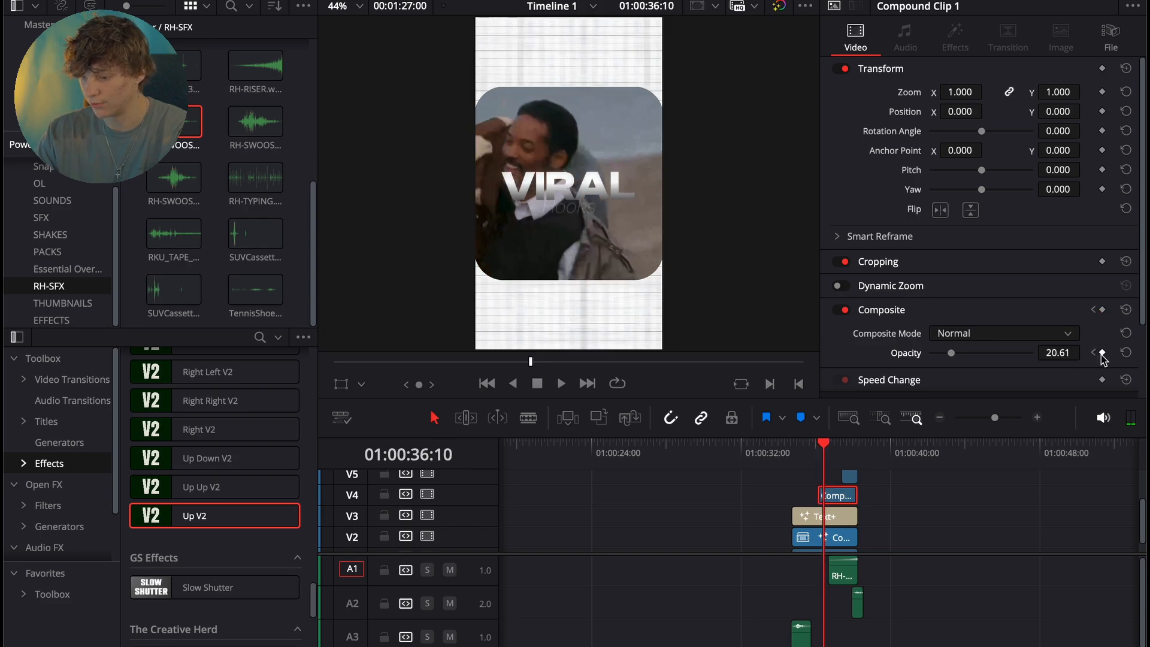
{"action": "left_click_drag", "start_coordinate": [950, 353], "coordinate": [1011, 353]}
- Play back the scene to check the "Hooks" fade-in, the titles and the ending
{"action": "left_click", "coordinate": [806, 449]}
{"action": "key", "text": "space"}
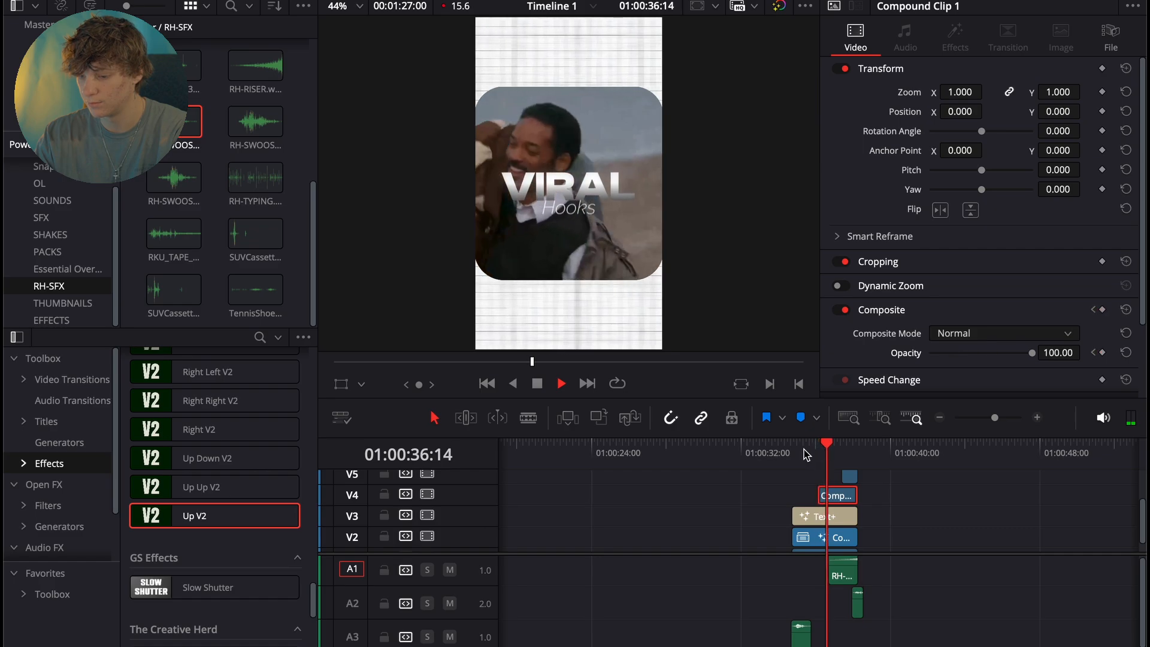
{"action": "left_click", "coordinate": [804, 449]}
{"action": "key", "text": "space"}
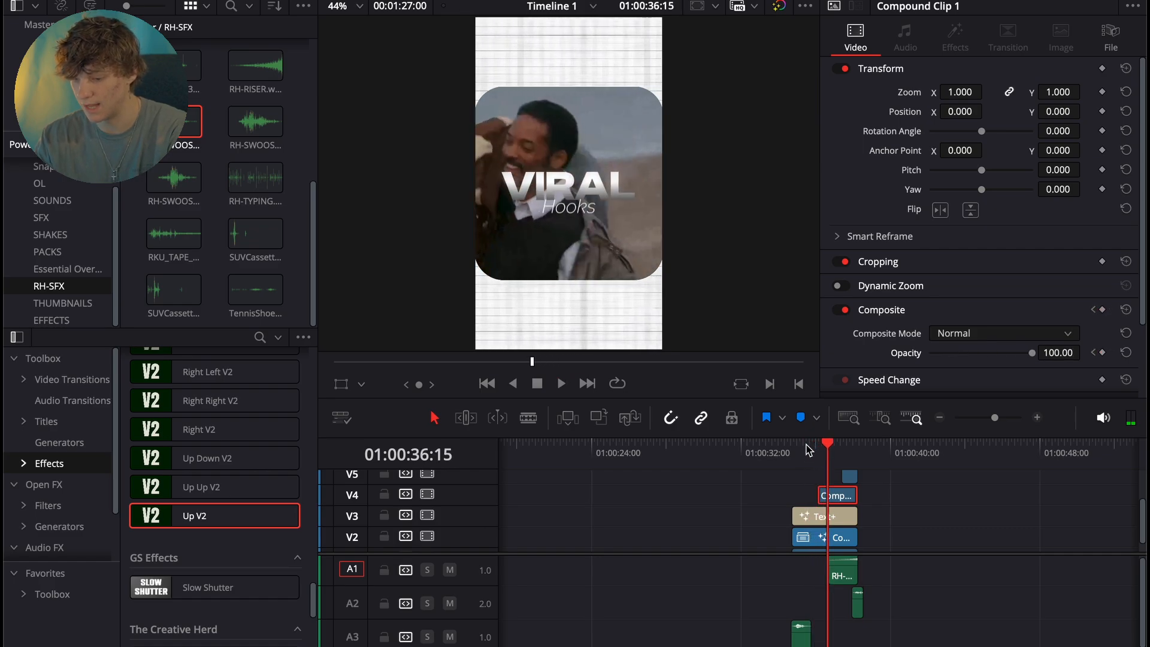
{"action": "key", "text": "space"}
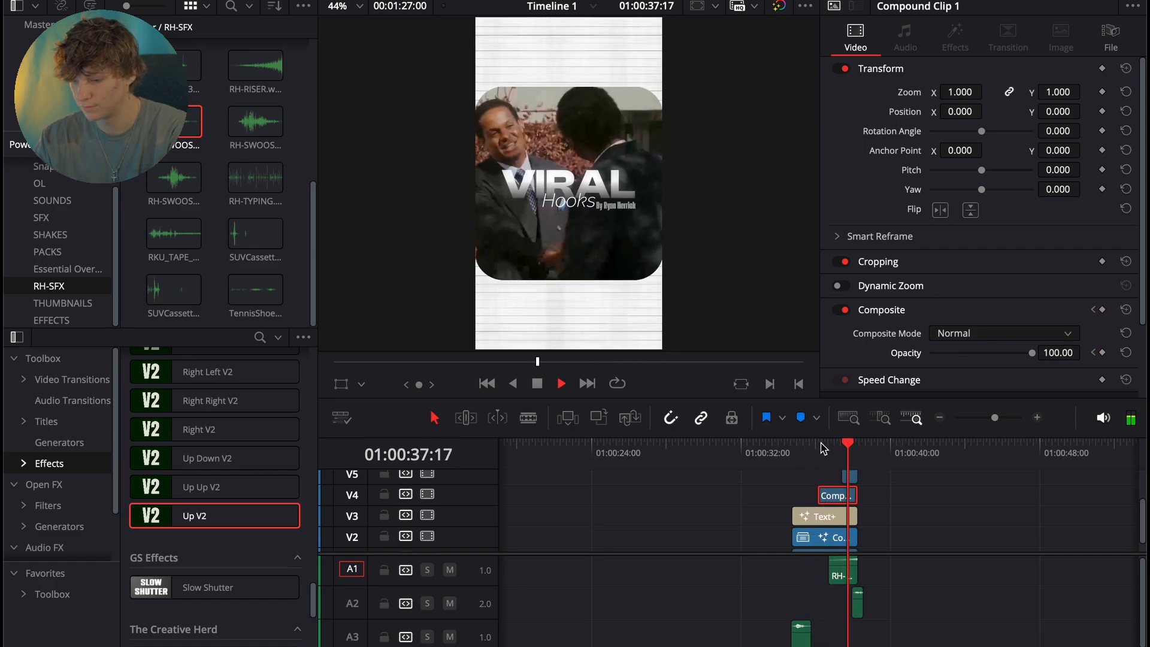
{"action": "key", "text": "space"}
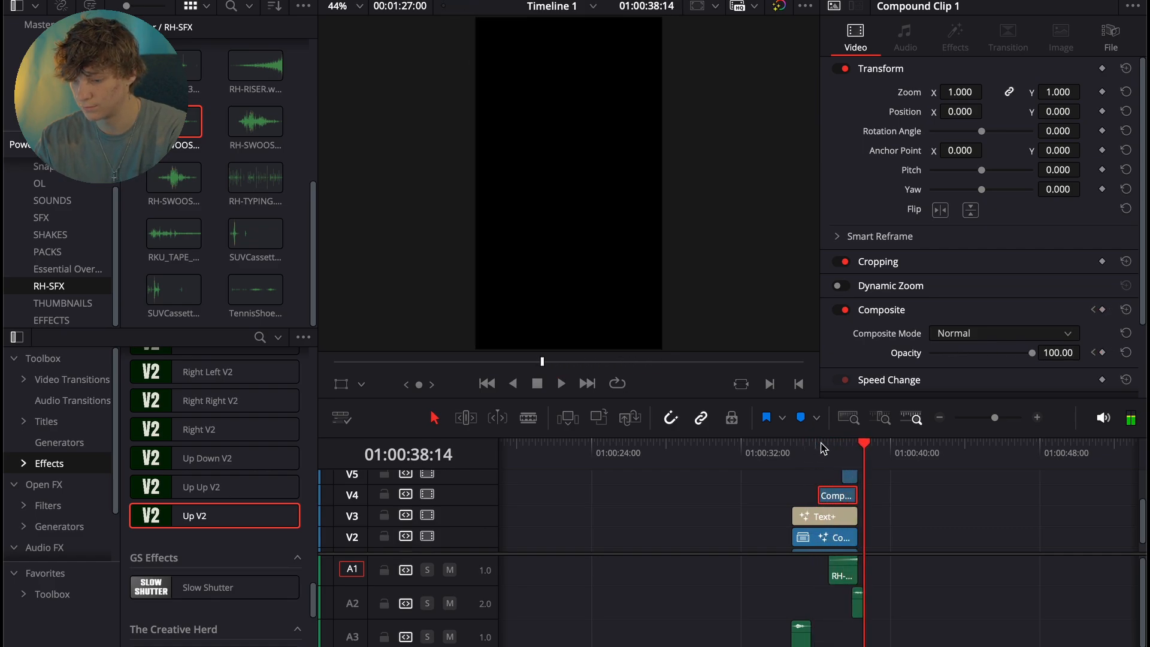
{"action": "left_click", "coordinate": [939, 417]}
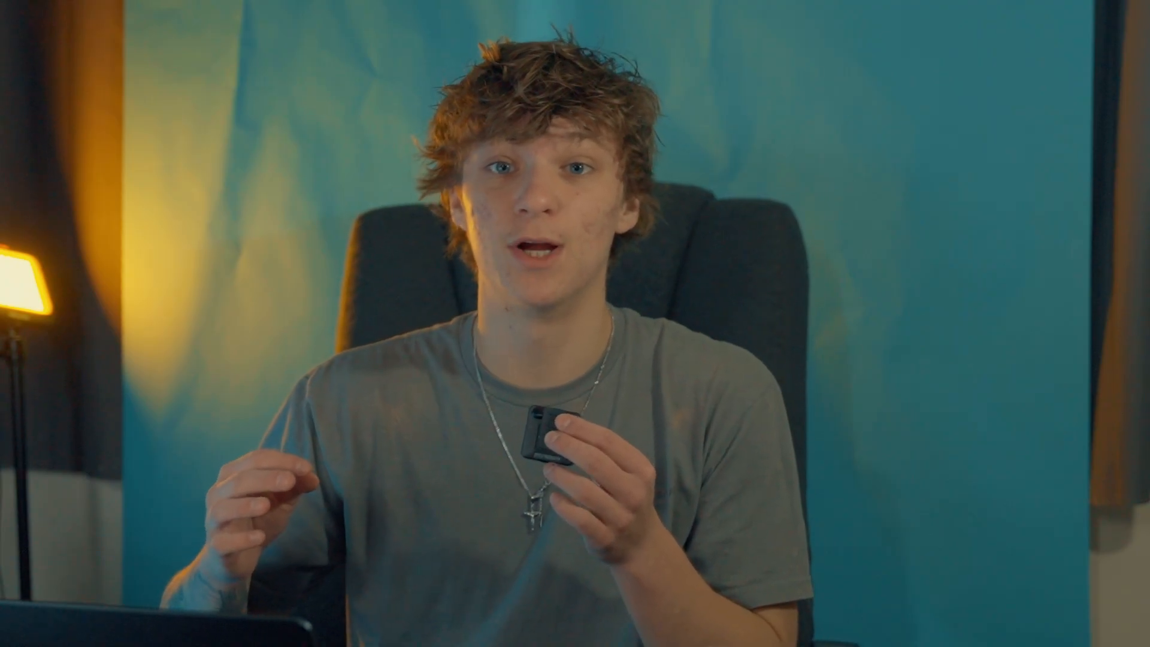